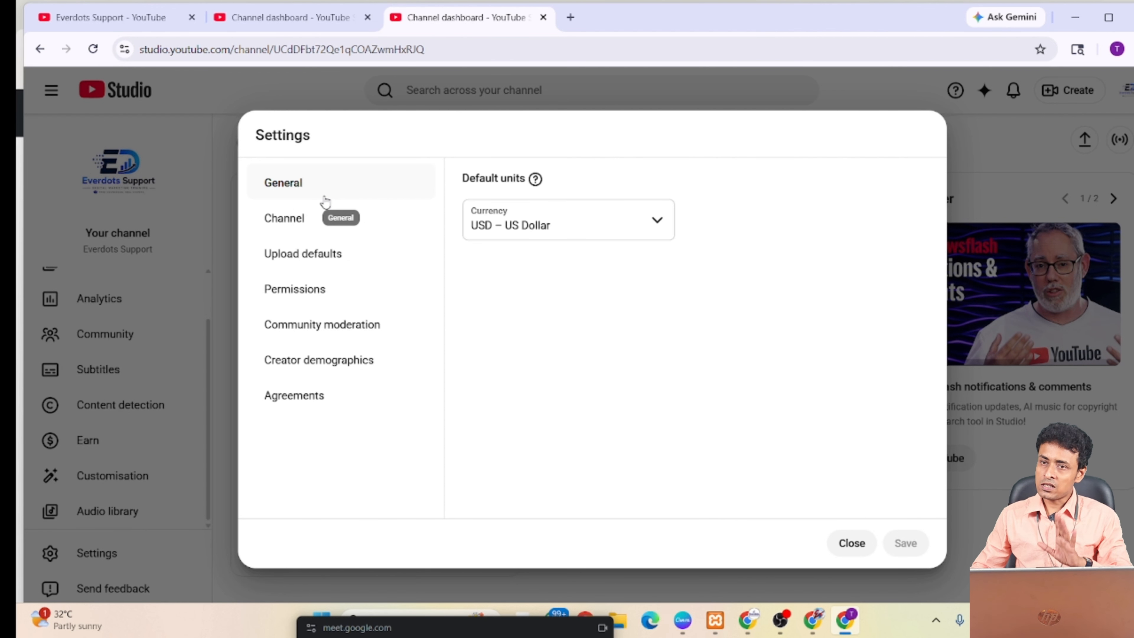
- Change the default currency from USD – US Dollar to INR – Indian Rupee and save
click(597, 232)
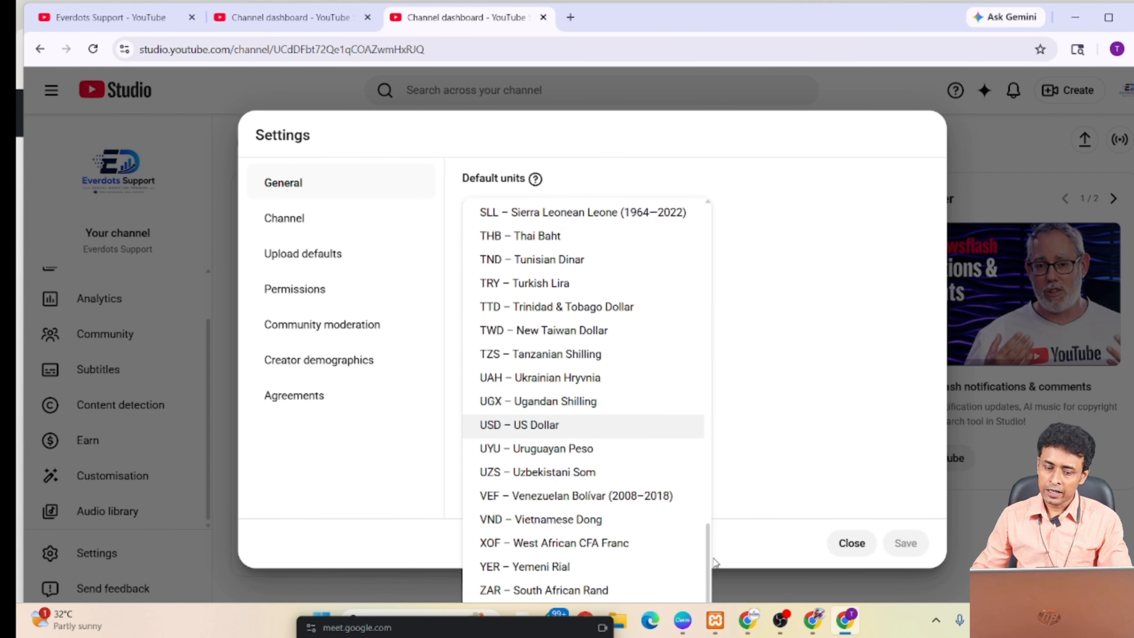
drag(710, 575, 704, 419)
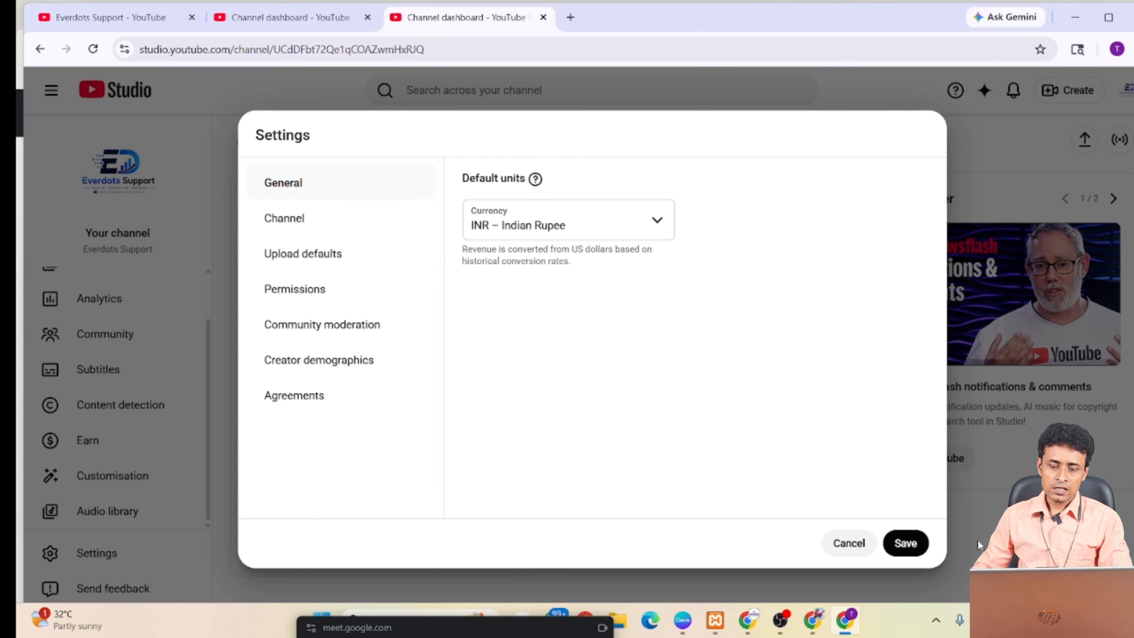
click(906, 546)
click(94, 553)
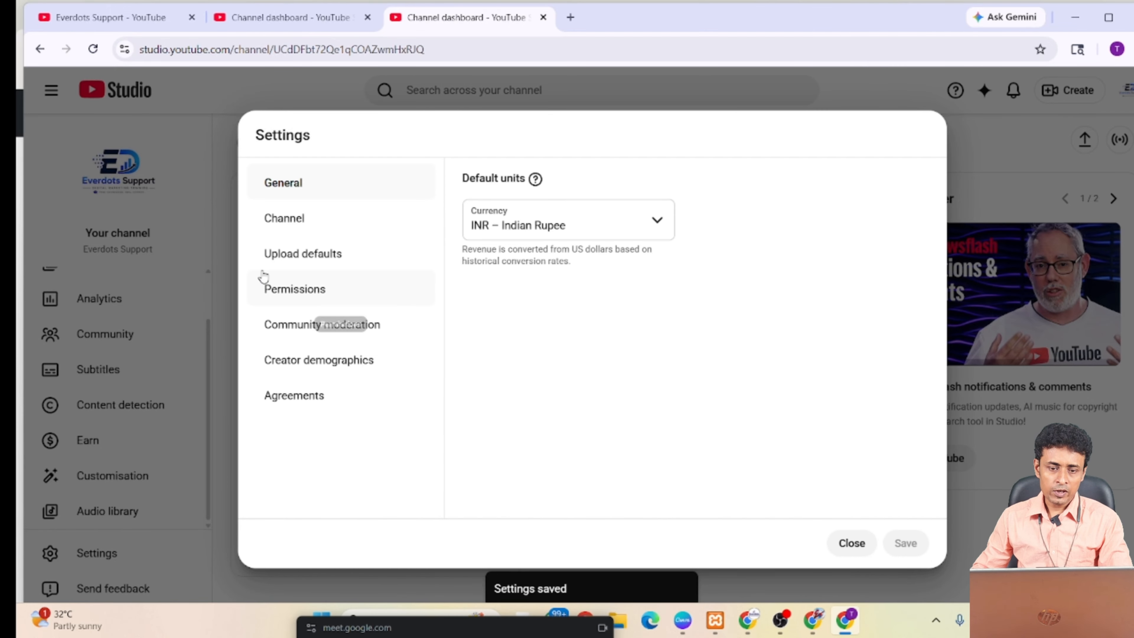
- Set India as the country of residence on the channel's Basic info page
click(300, 217)
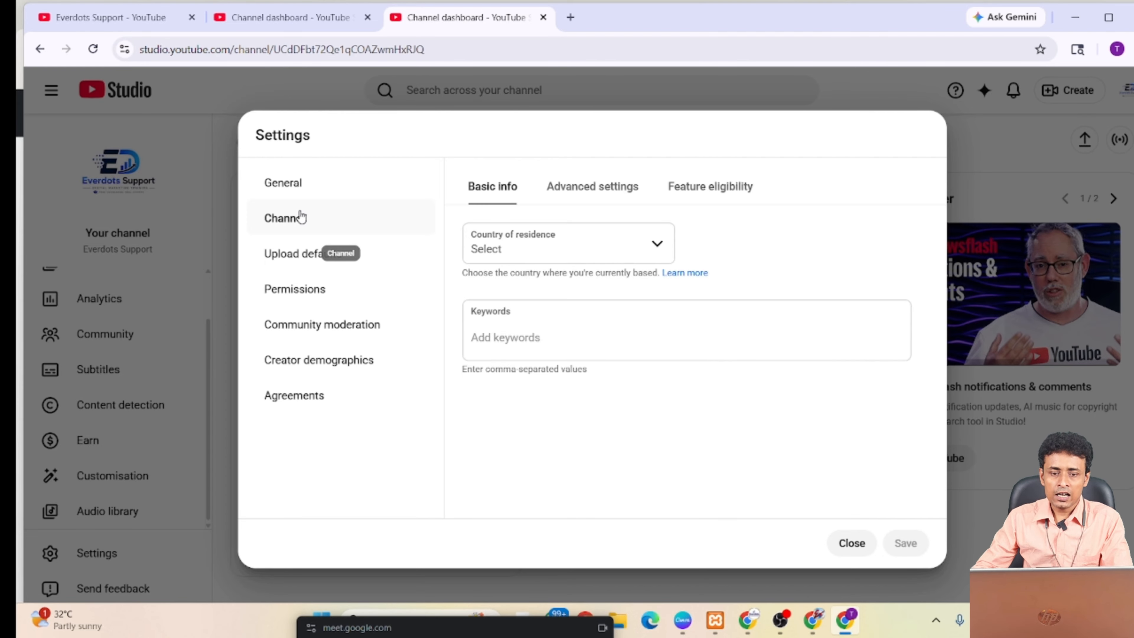
click(510, 259)
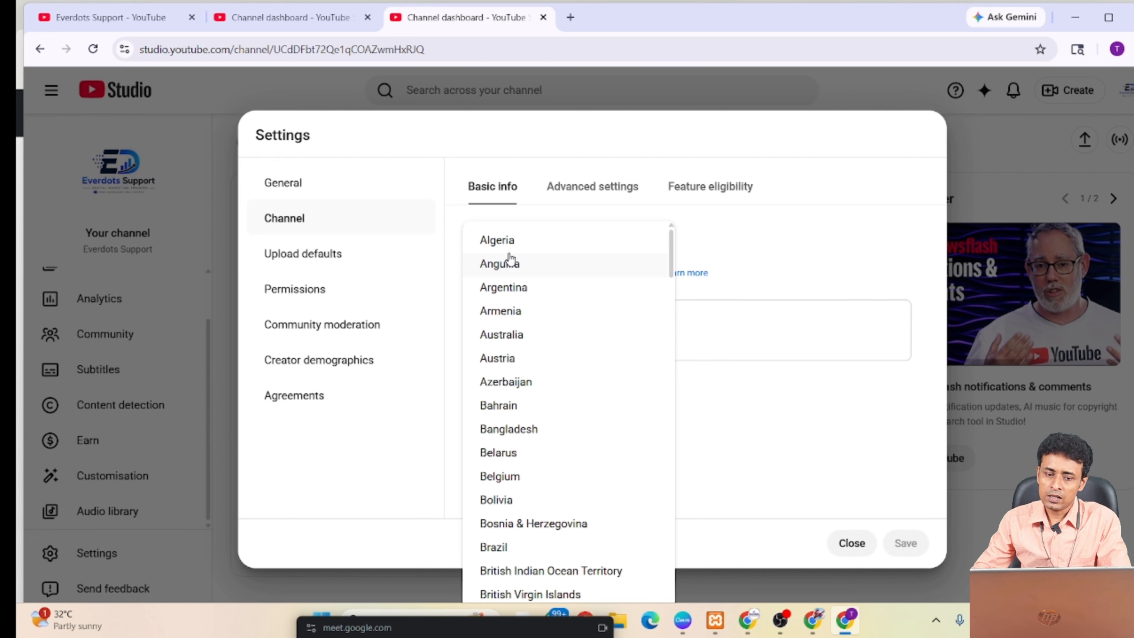
scroll(527, 458, down, 5)
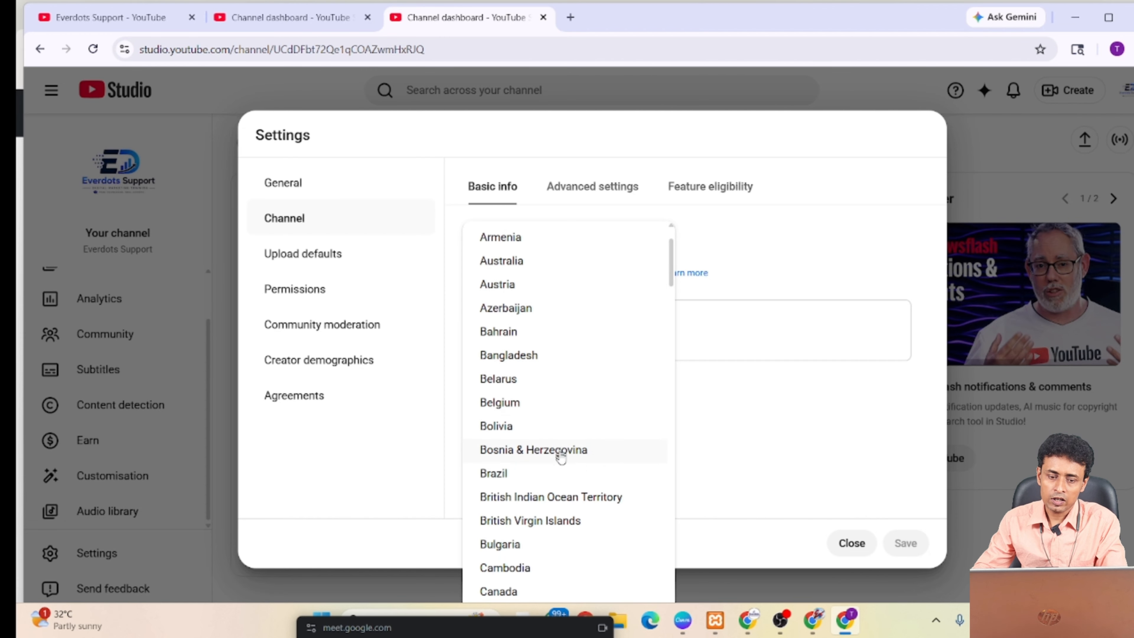
scroll(526, 458, down, 3)
scroll(558, 464, down, 3)
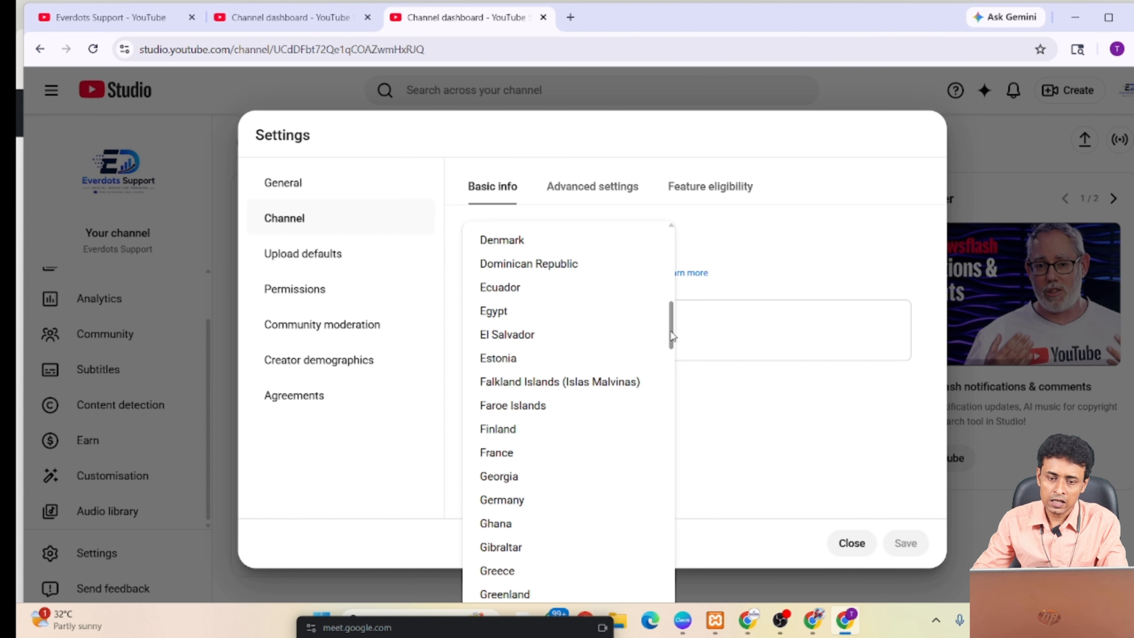
drag(670, 334, 678, 377)
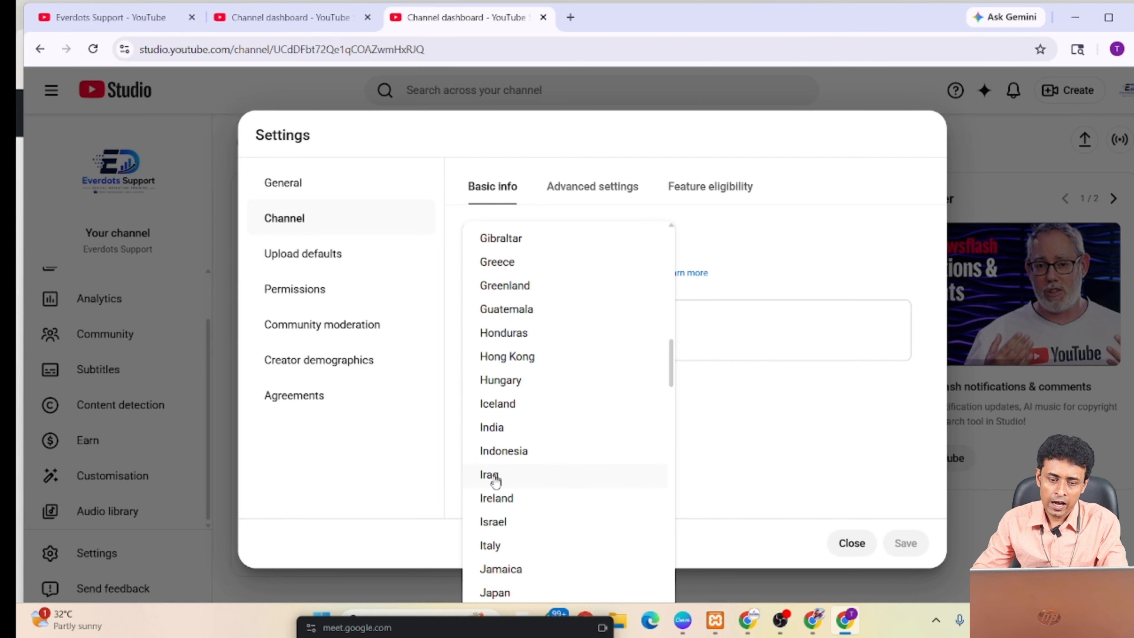
click(501, 436)
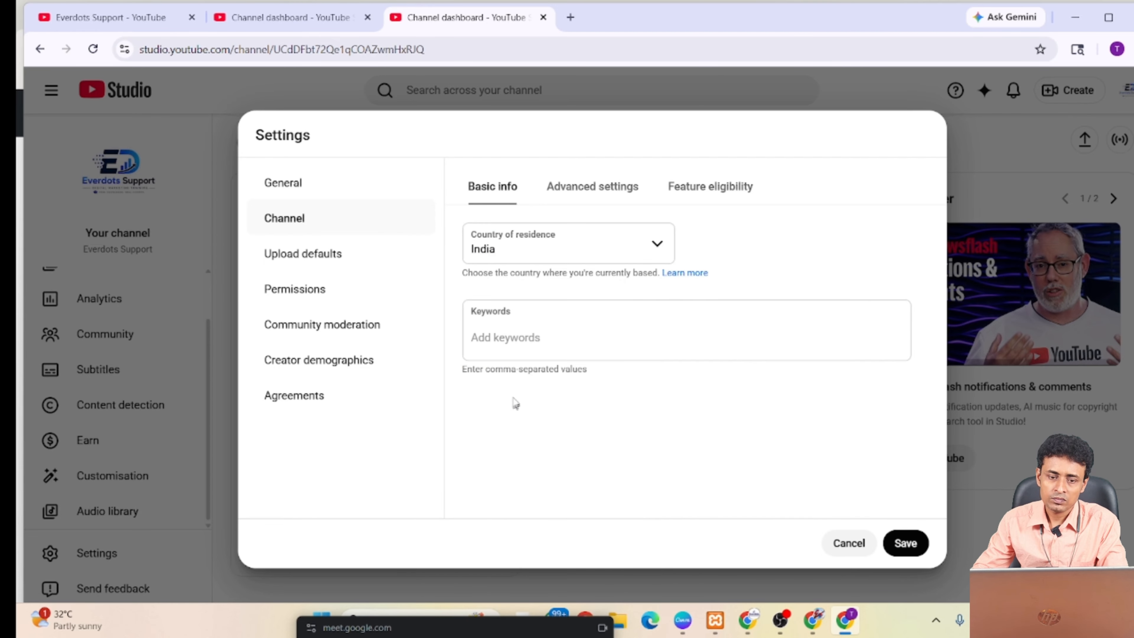
click(520, 335)
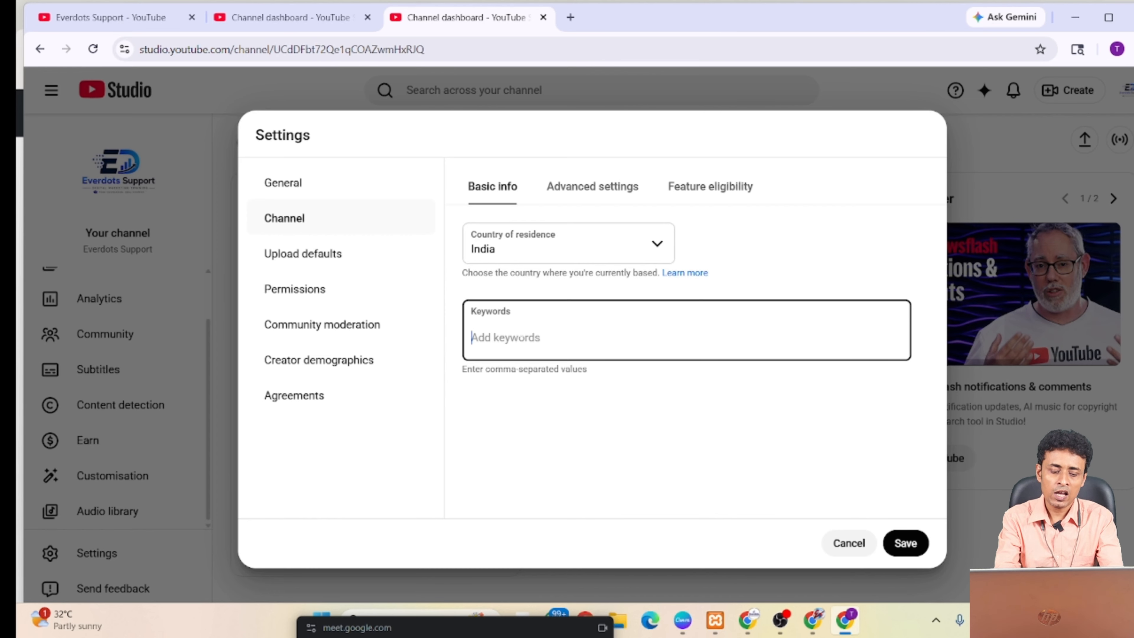
- Enter the keywords digital marketing, ai, bengali and bengali tech in the Keywords field
text(d)
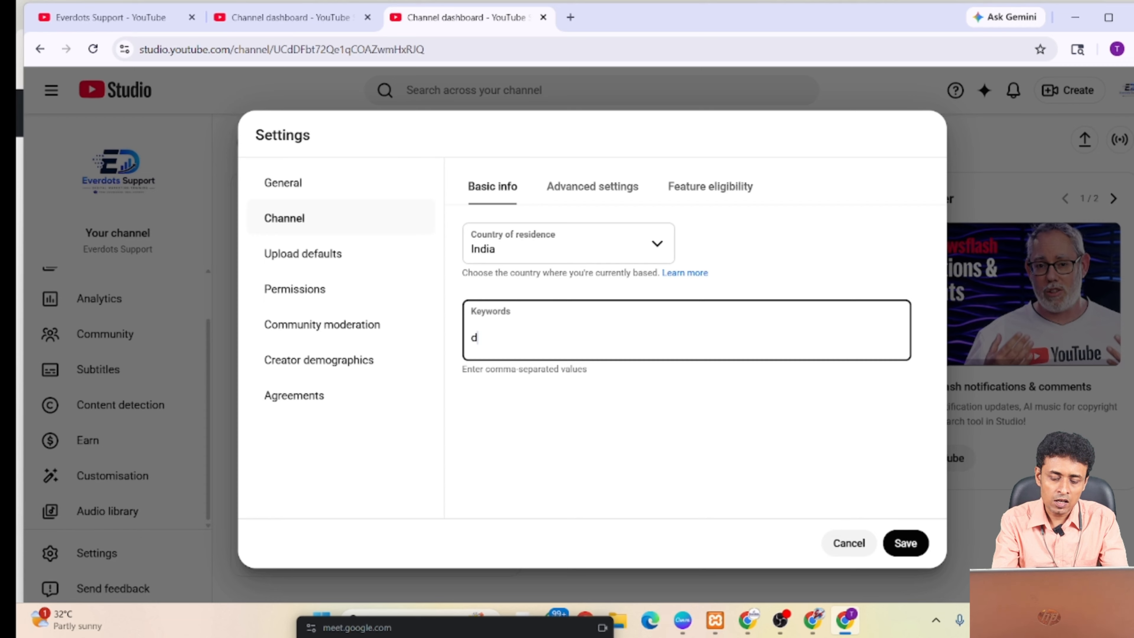
text(igital )
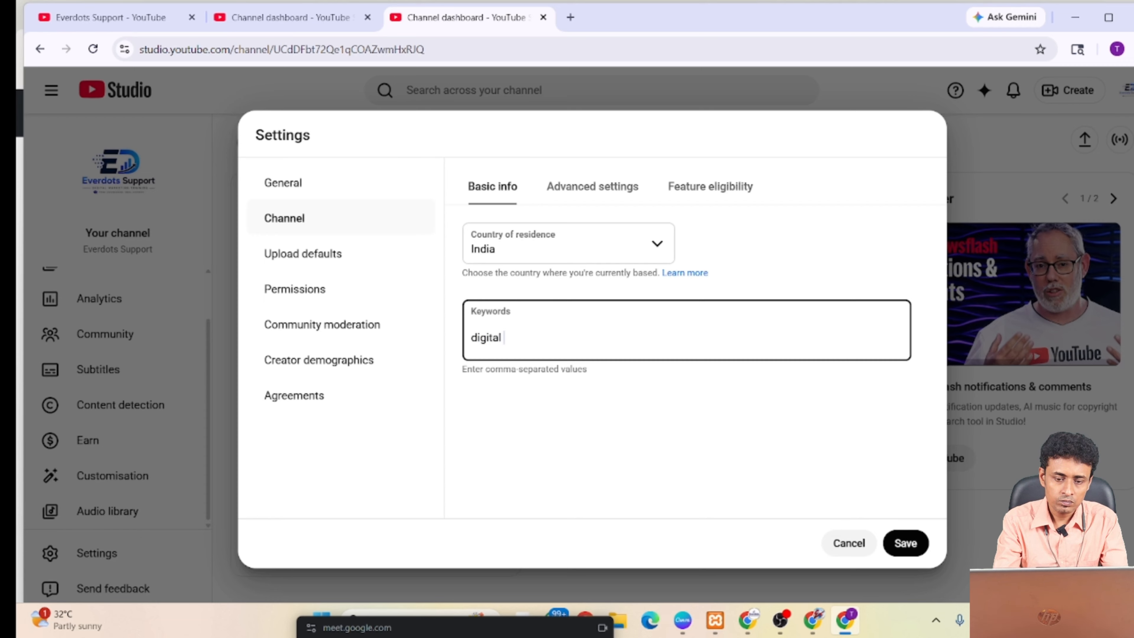
text(market)
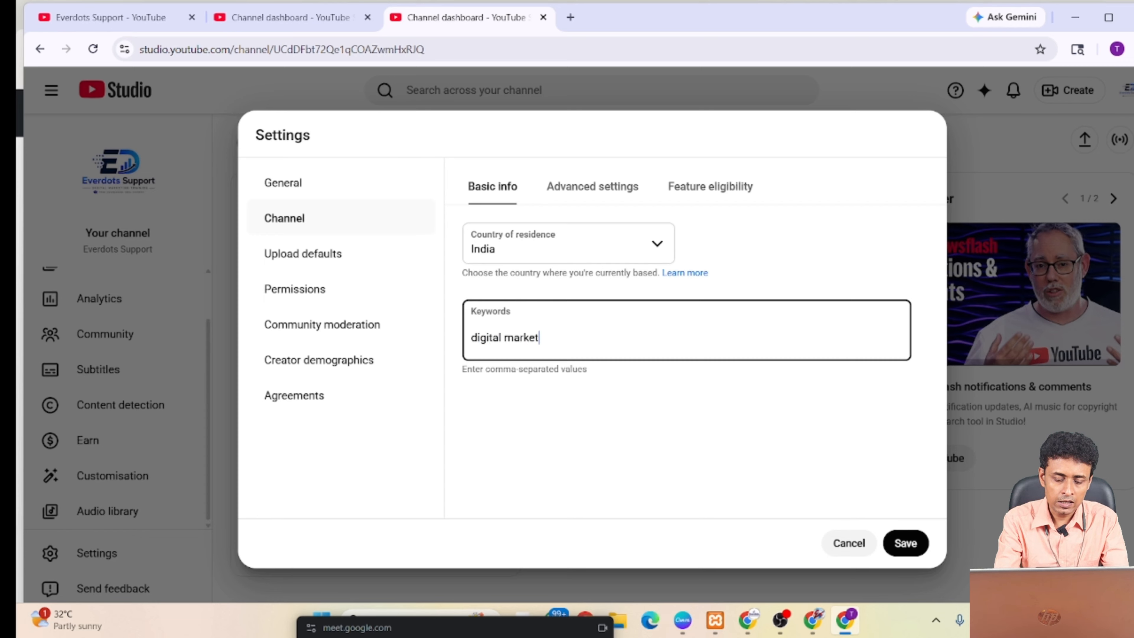
text(ing)
text(,)
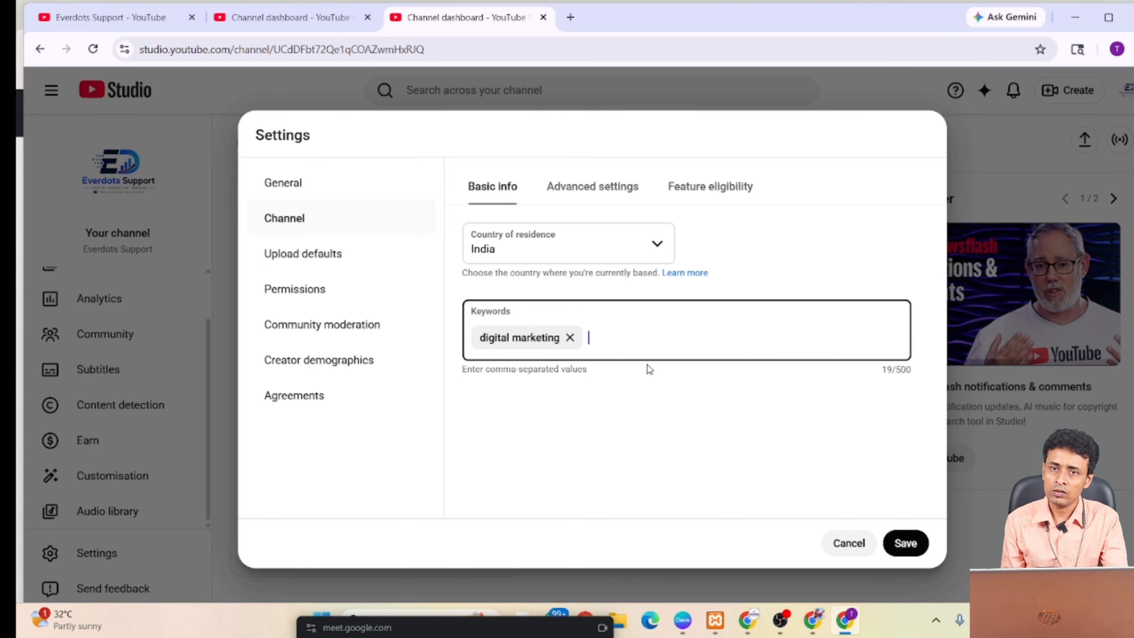
text(ai,)
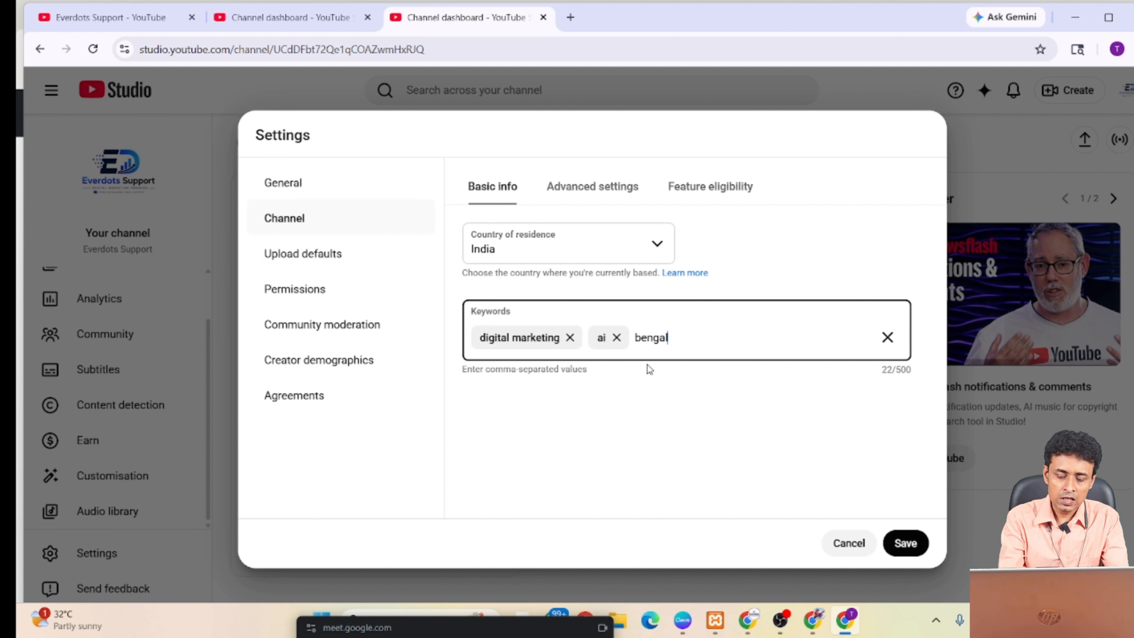
text(bengali)
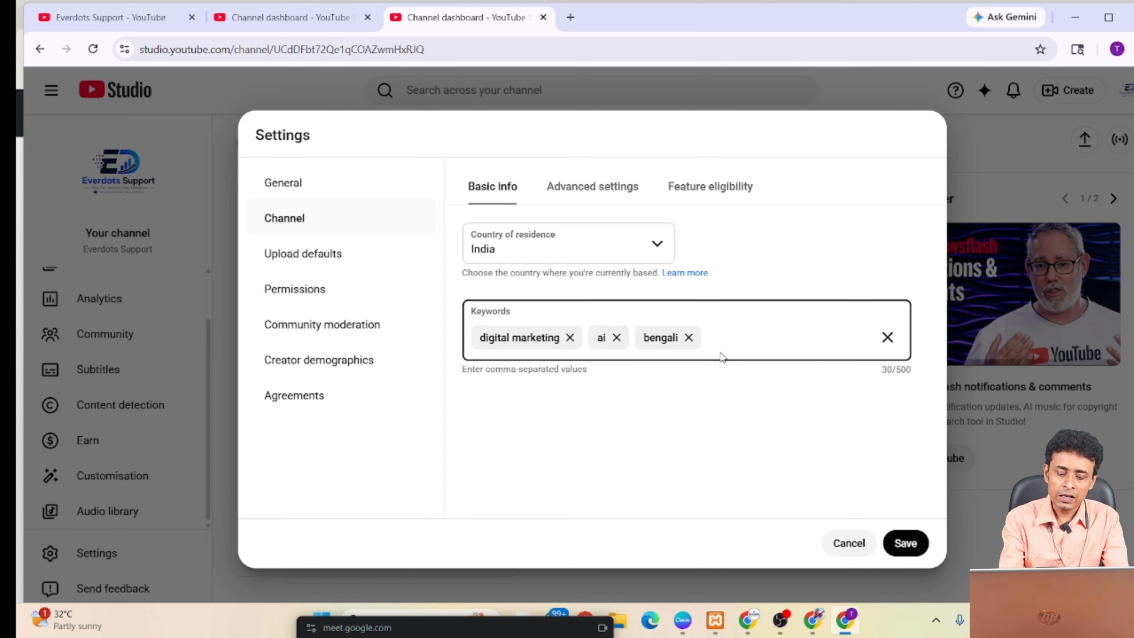
text(, bengali )
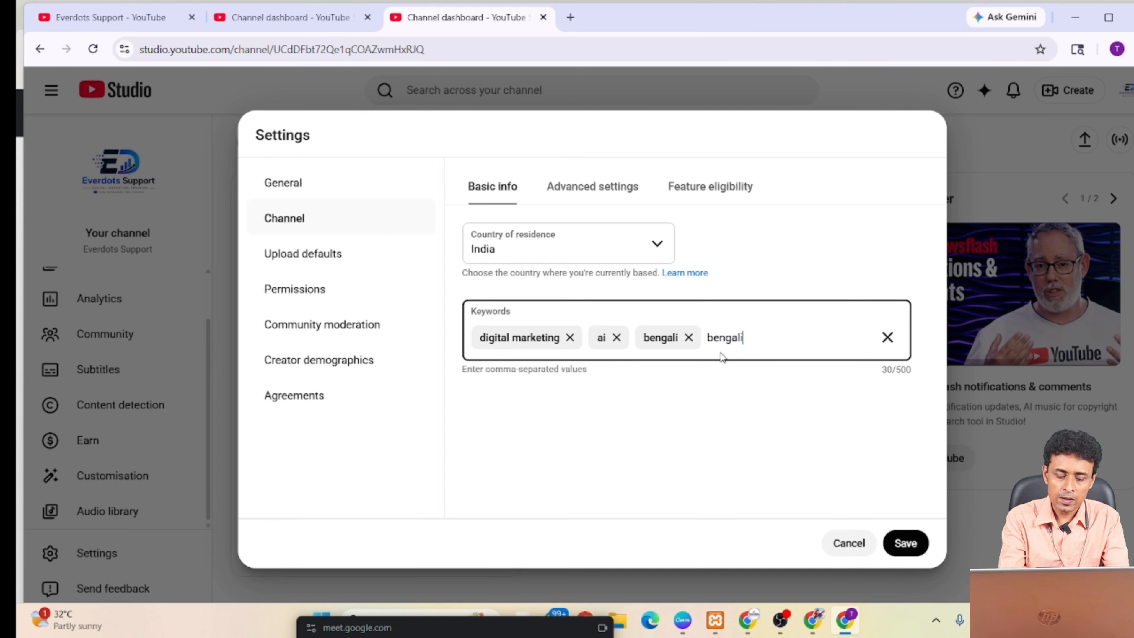
text(tech)
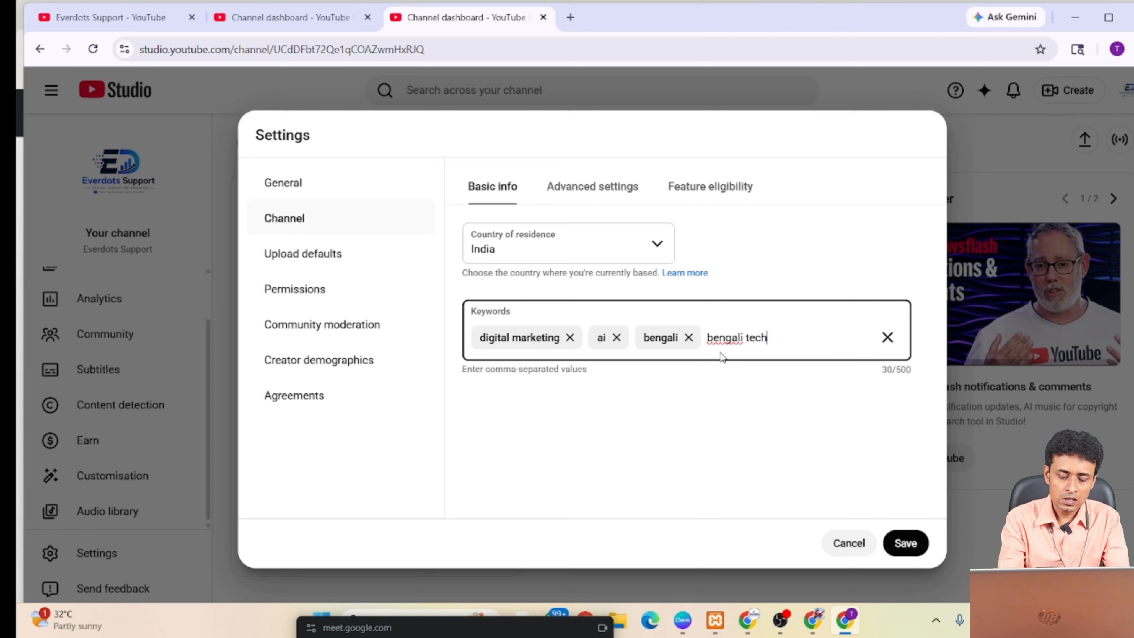
key(Return)
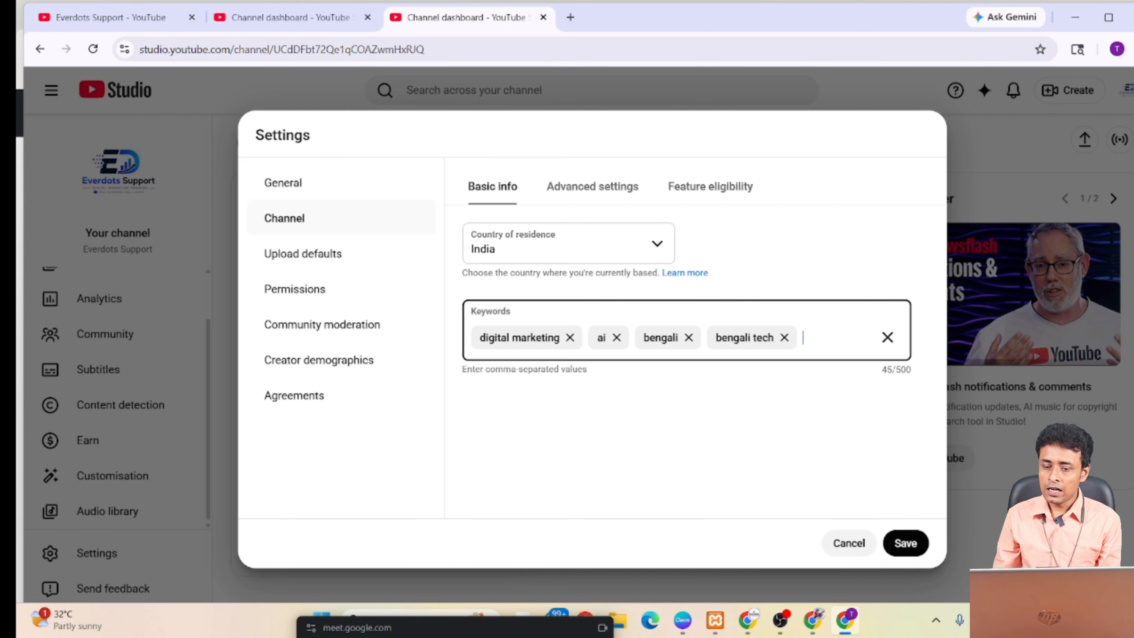
click(916, 372)
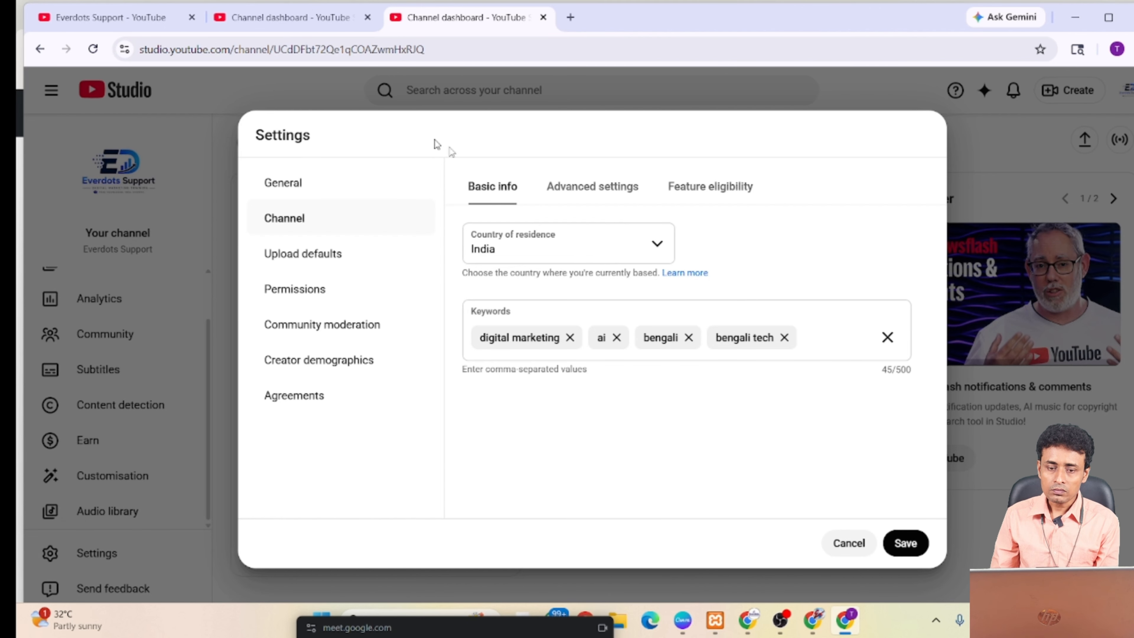
- In Advanced settings, set the channel audience to 'No, set this channel as not Made for Kids'
click(587, 194)
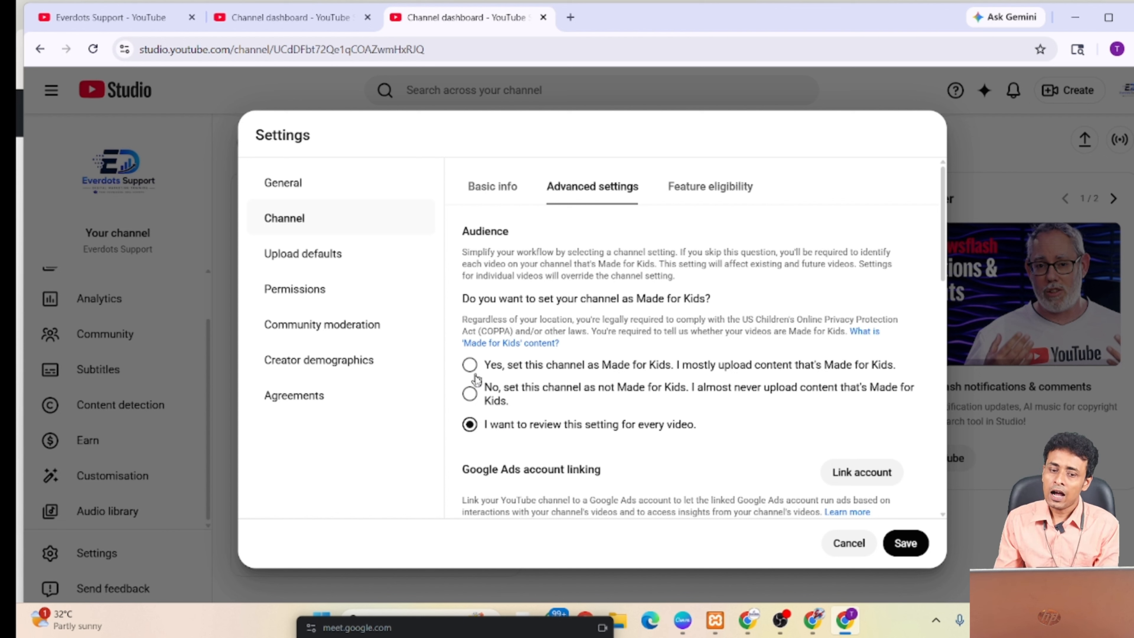
click(469, 395)
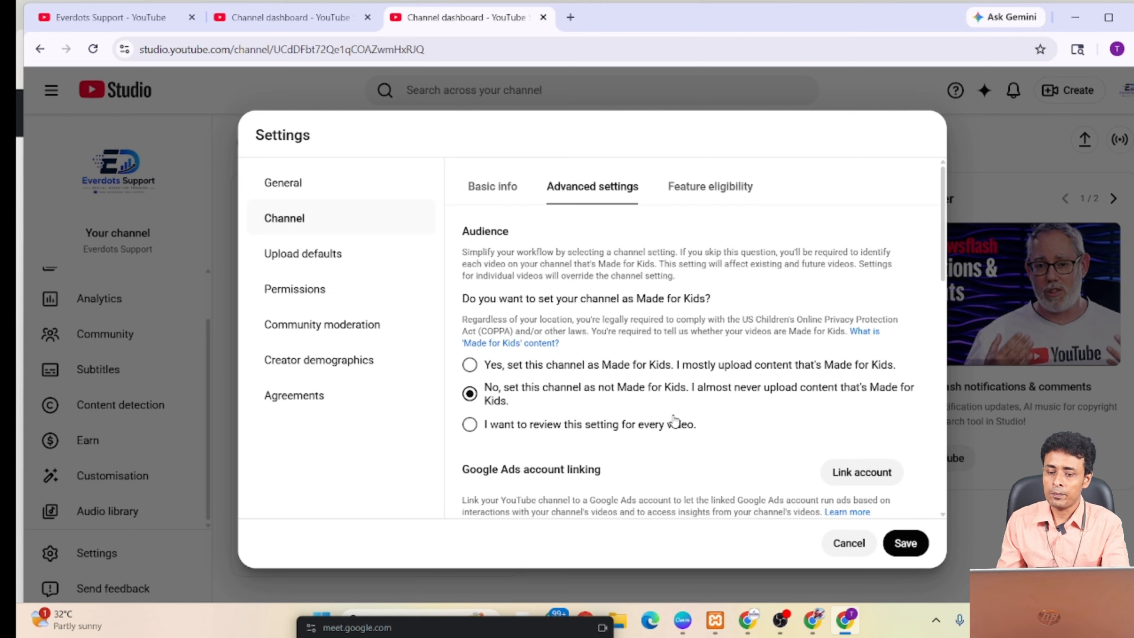
scroll(674, 421, down, 2)
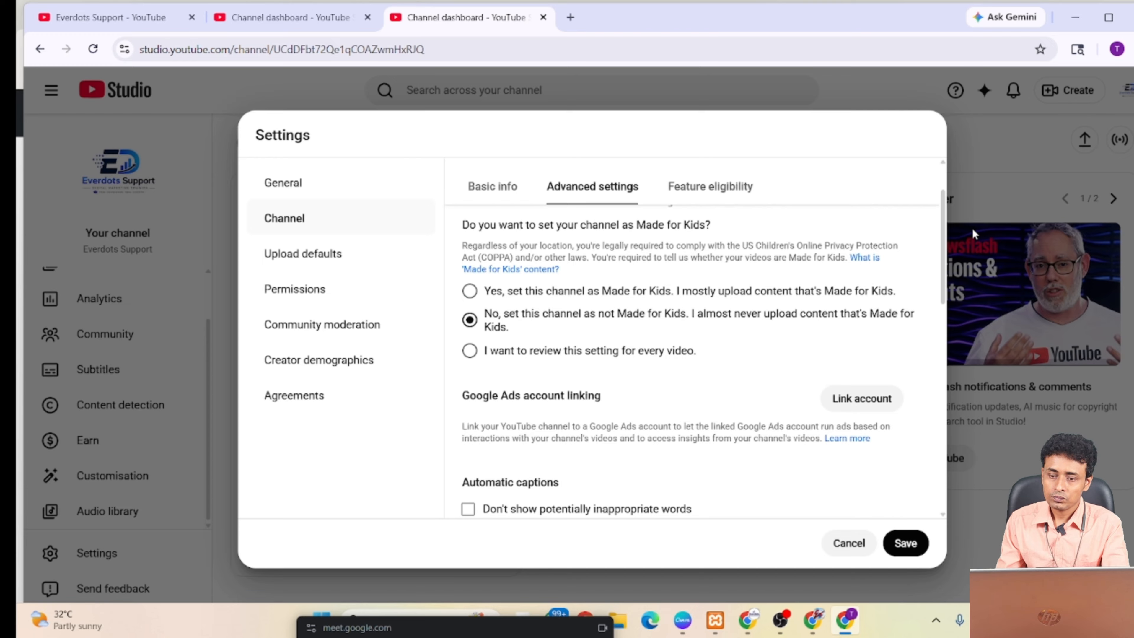
scroll(705, 313, down, 2)
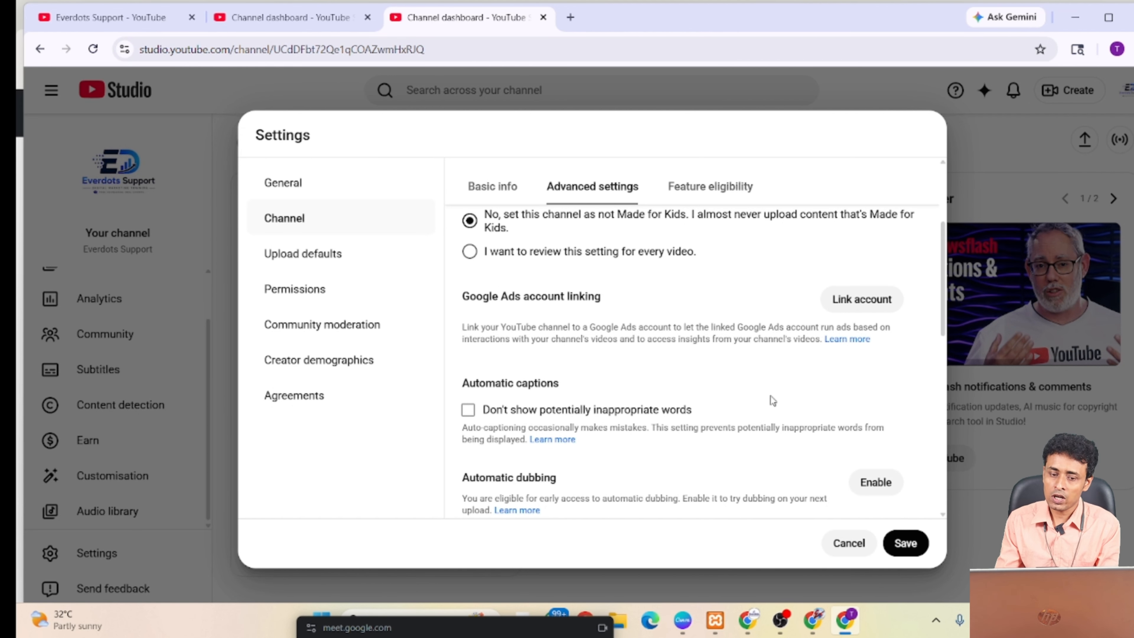
scroll(768, 418, down, 5)
scroll(768, 420, up, 3)
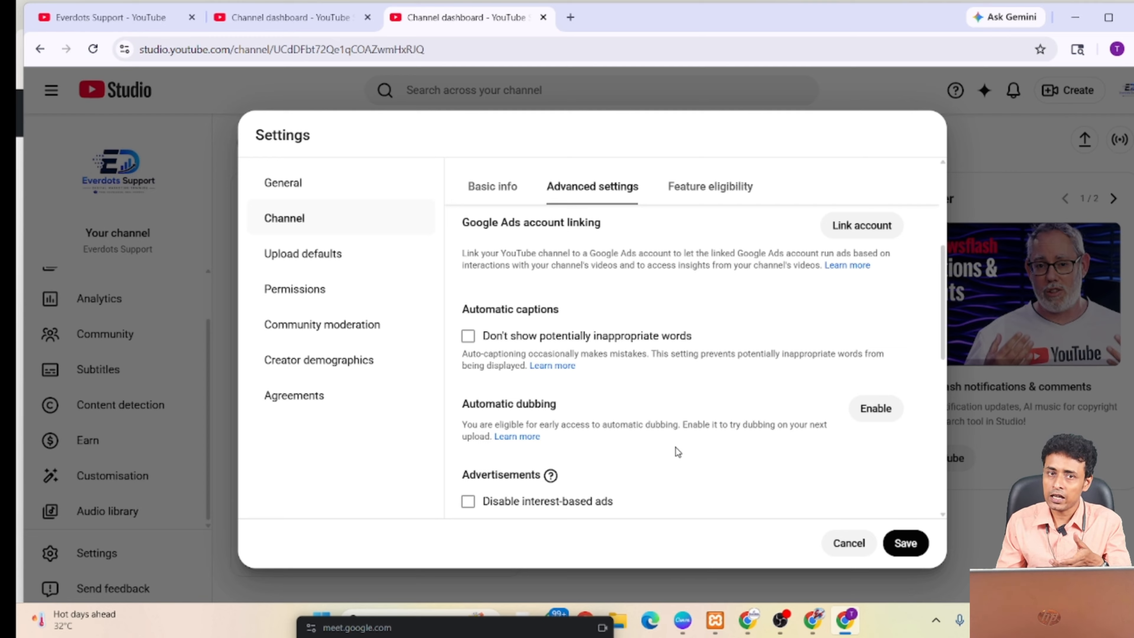
scroll(739, 472, down, 2)
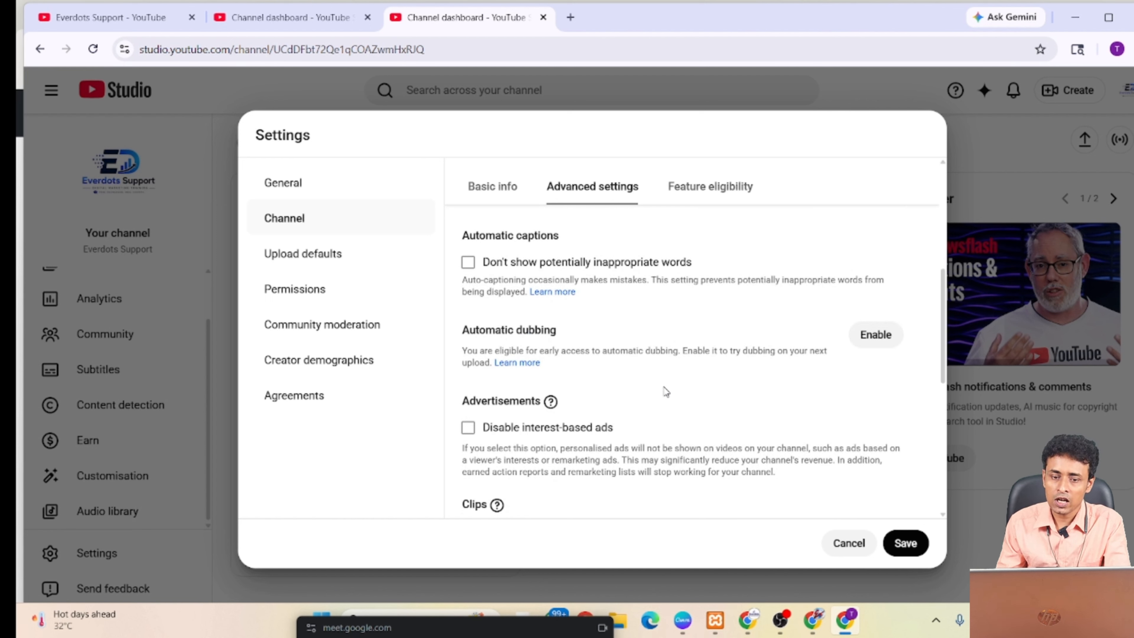
scroll(665, 392, down, 2)
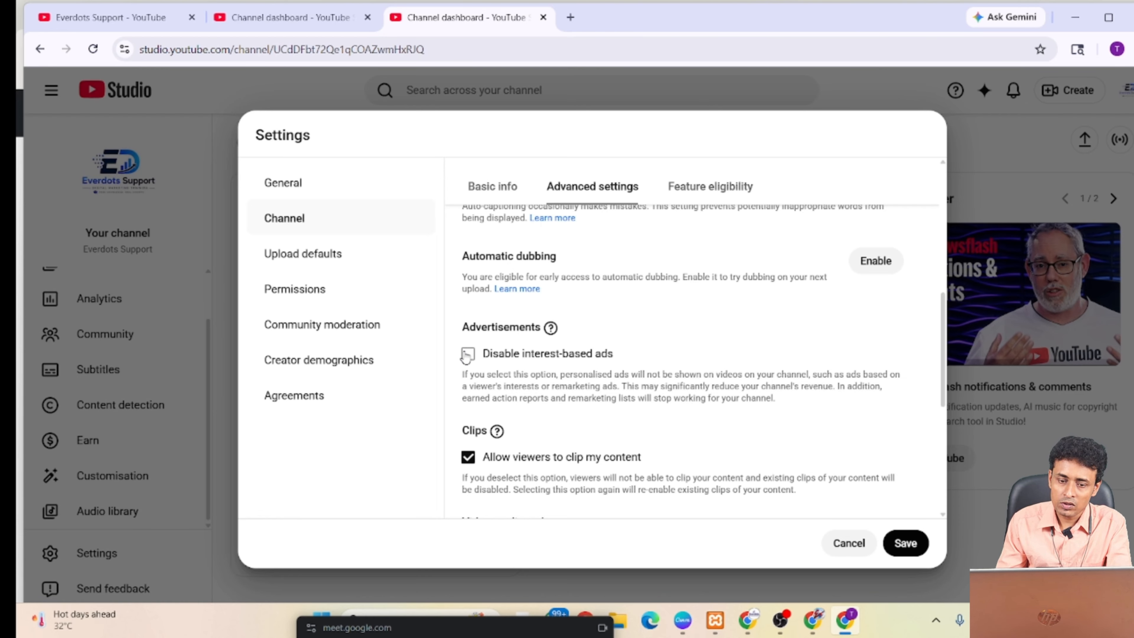
- Turn interest-based ads off and back on, then review the remaining advanced settings
click(467, 354)
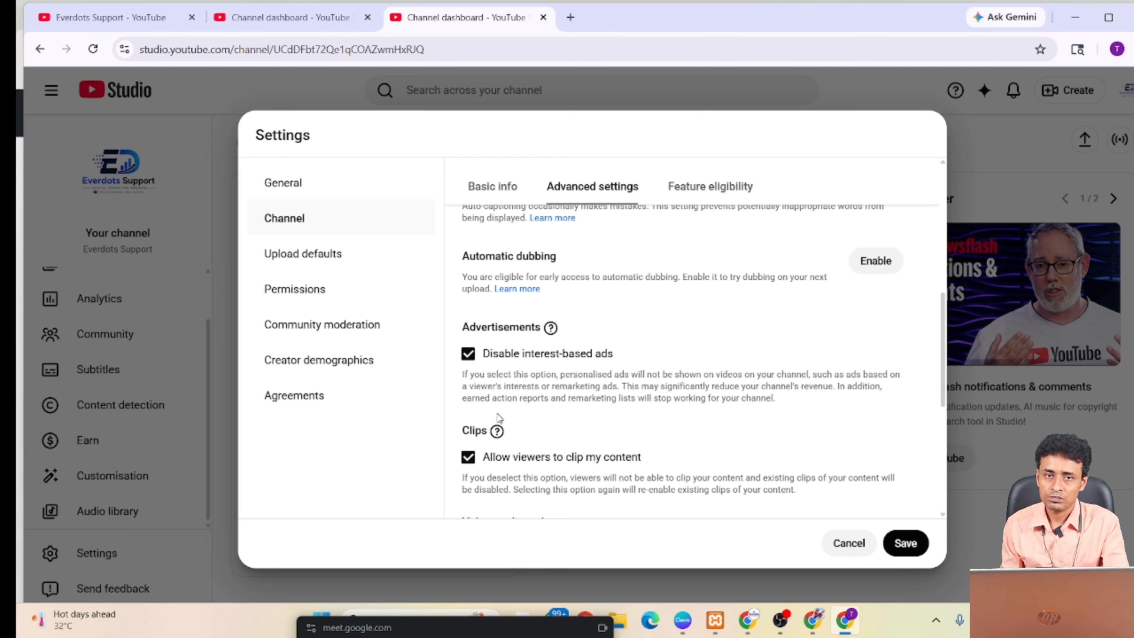
drag(463, 373, 798, 404)
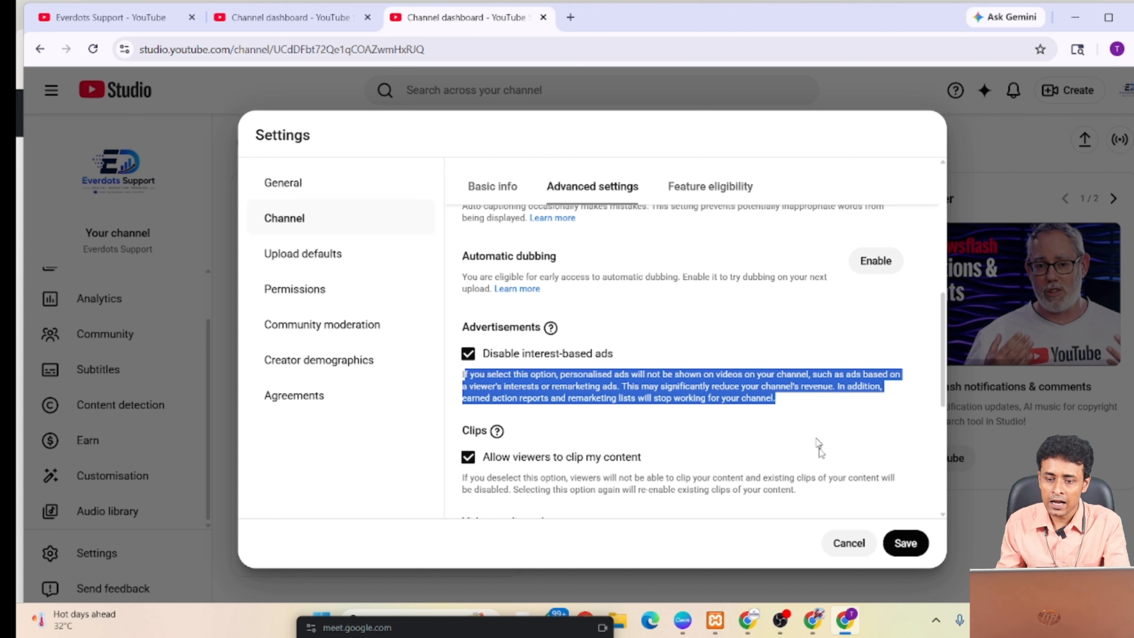
click(631, 404)
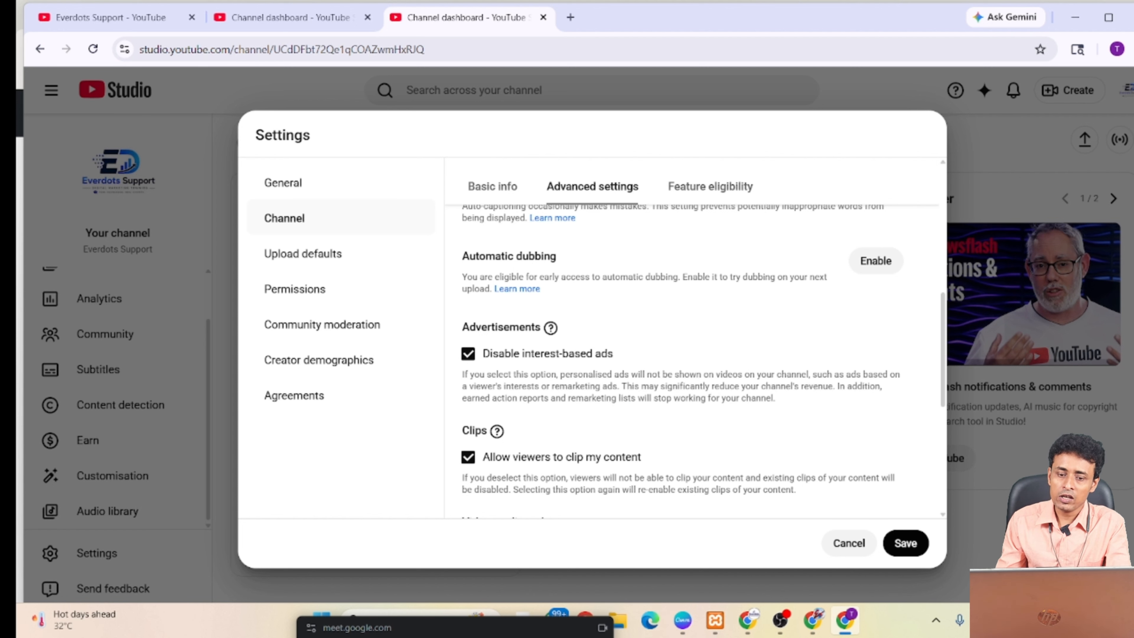
click(468, 360)
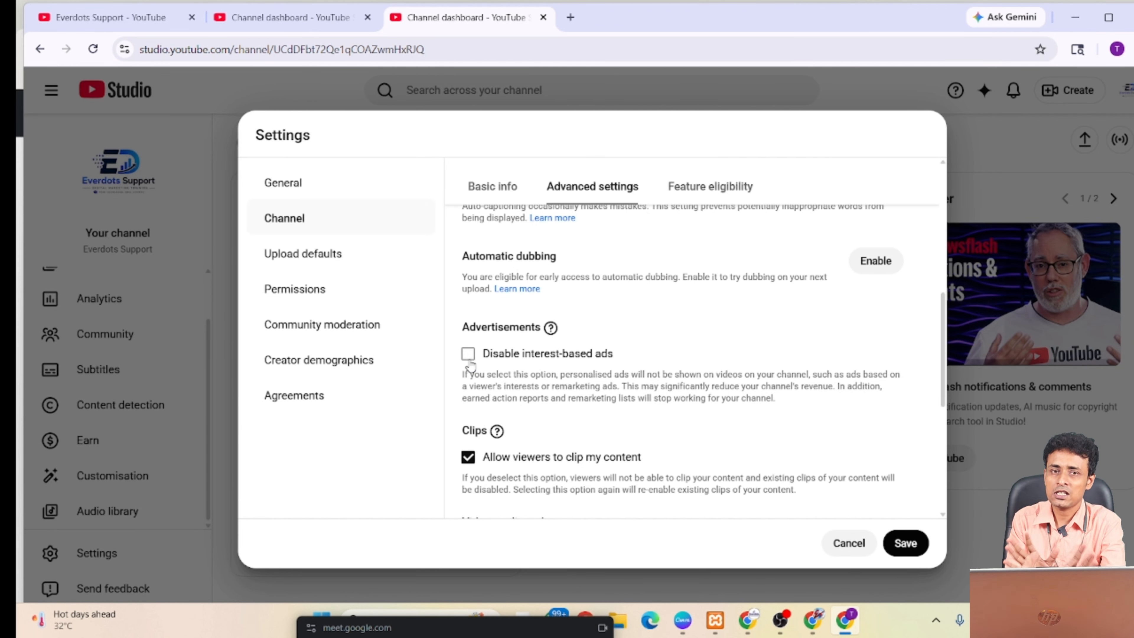
scroll(470, 366, down, 5)
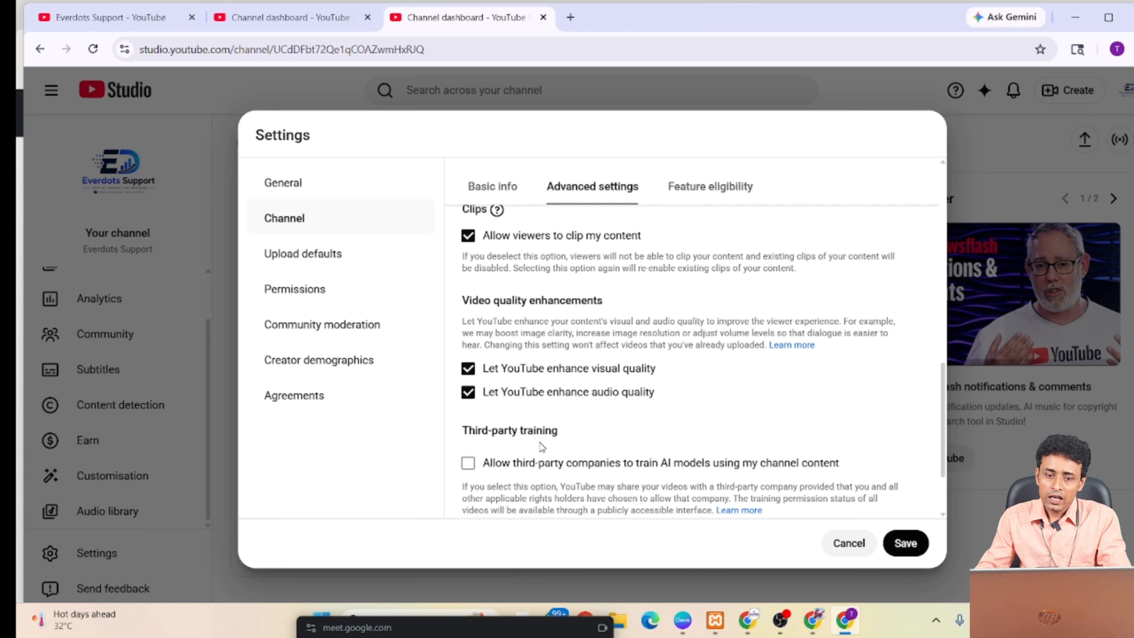
scroll(723, 394, down, 3)
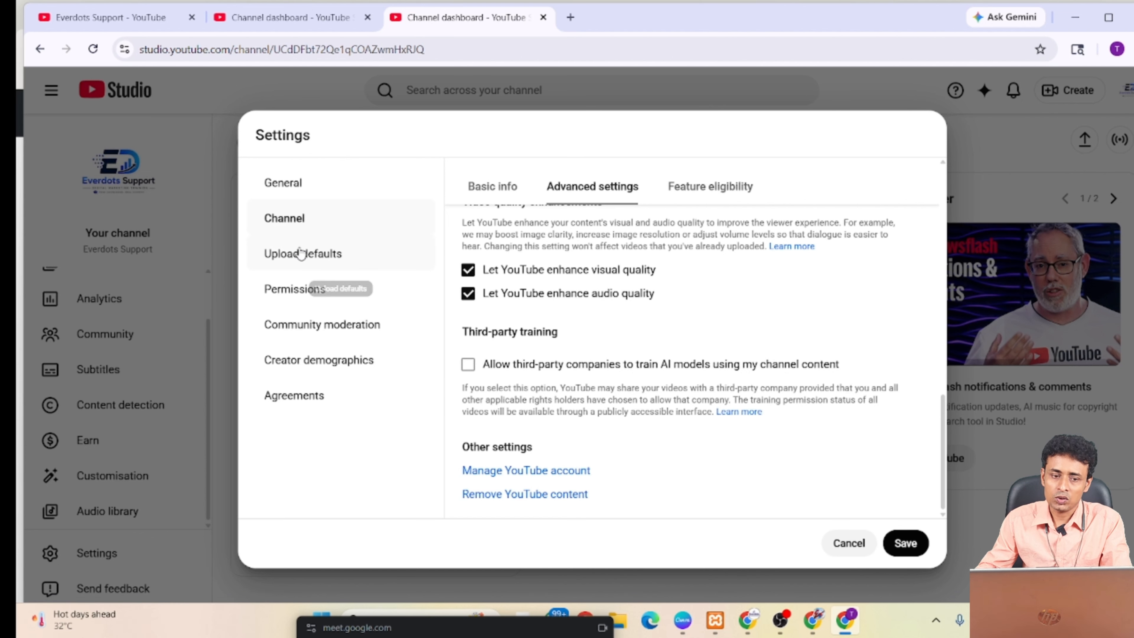
- Save the channel settings, then review Standard features in the Feature eligibility tab
click(907, 542)
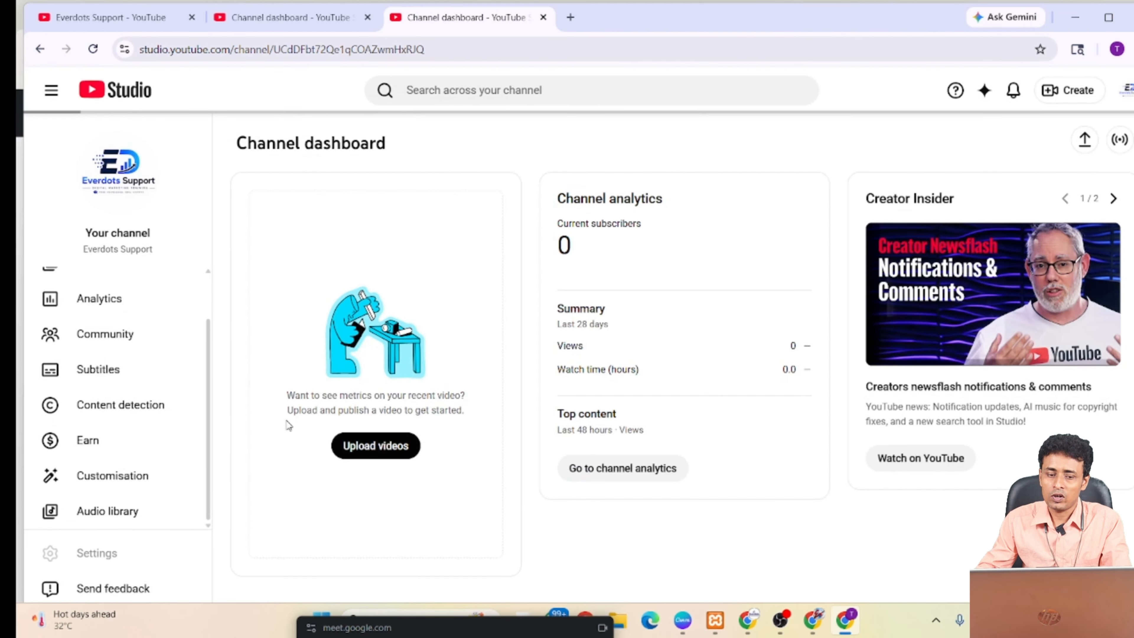
click(92, 553)
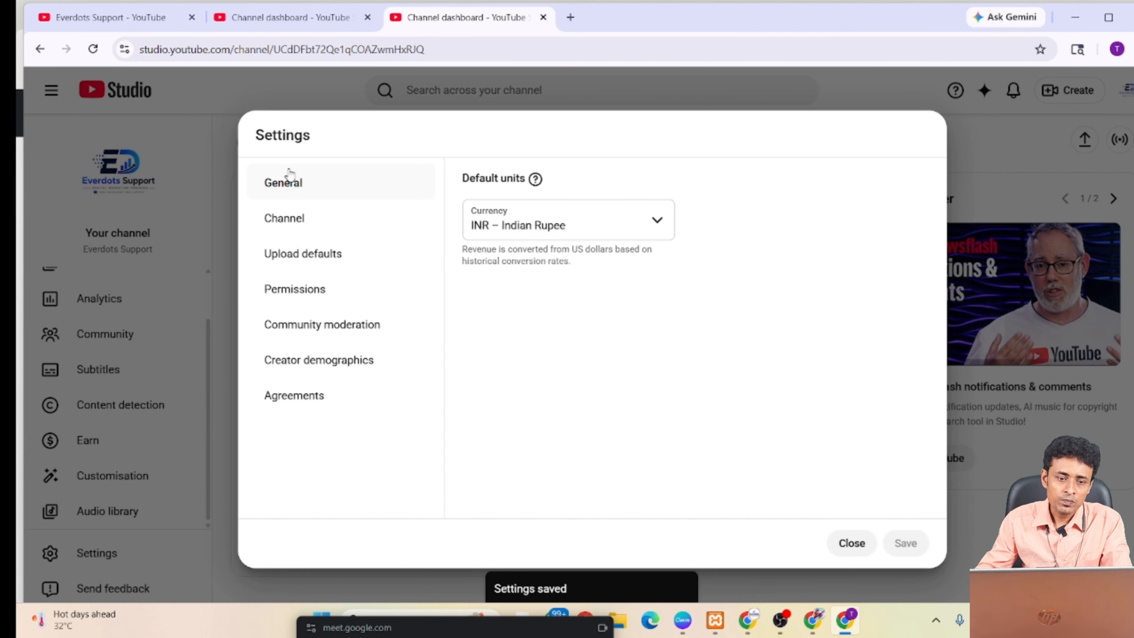
click(297, 224)
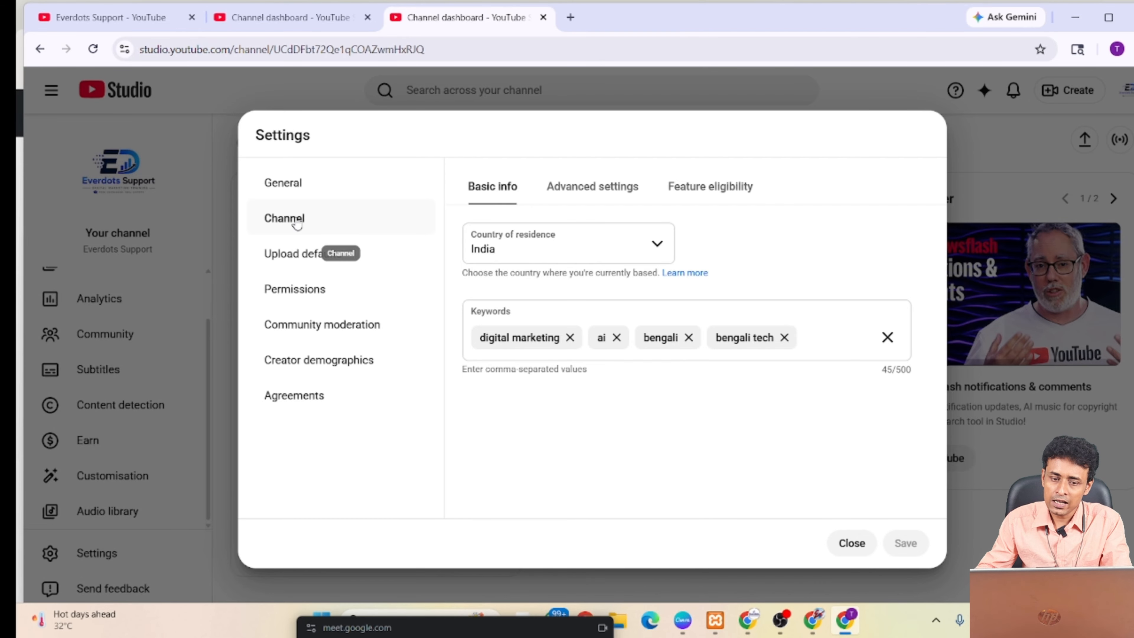
click(608, 190)
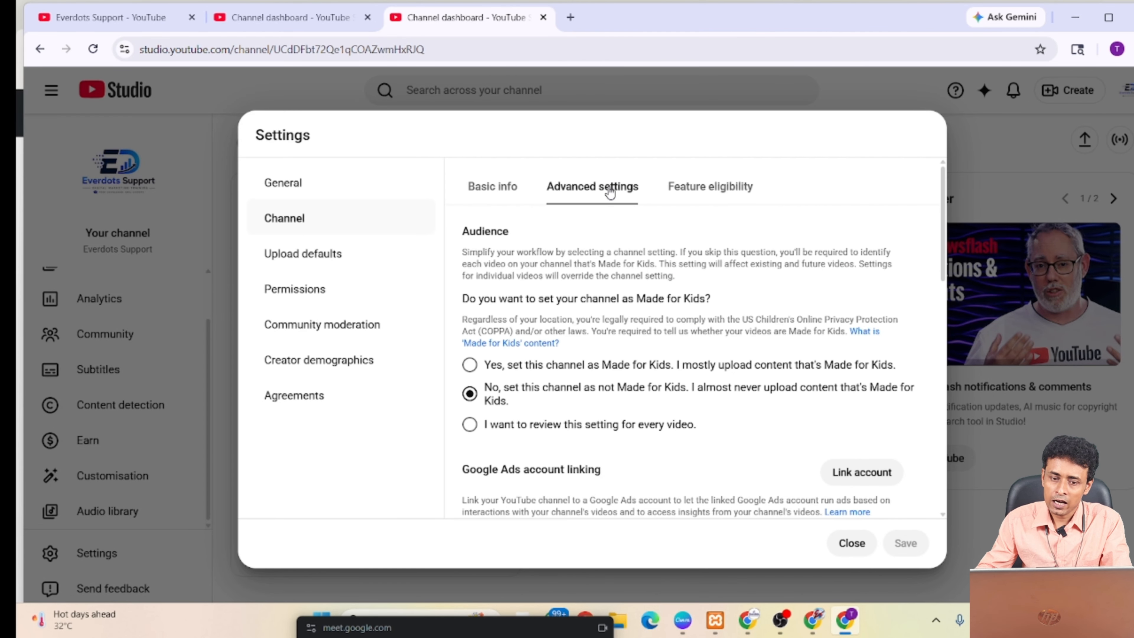
click(723, 182)
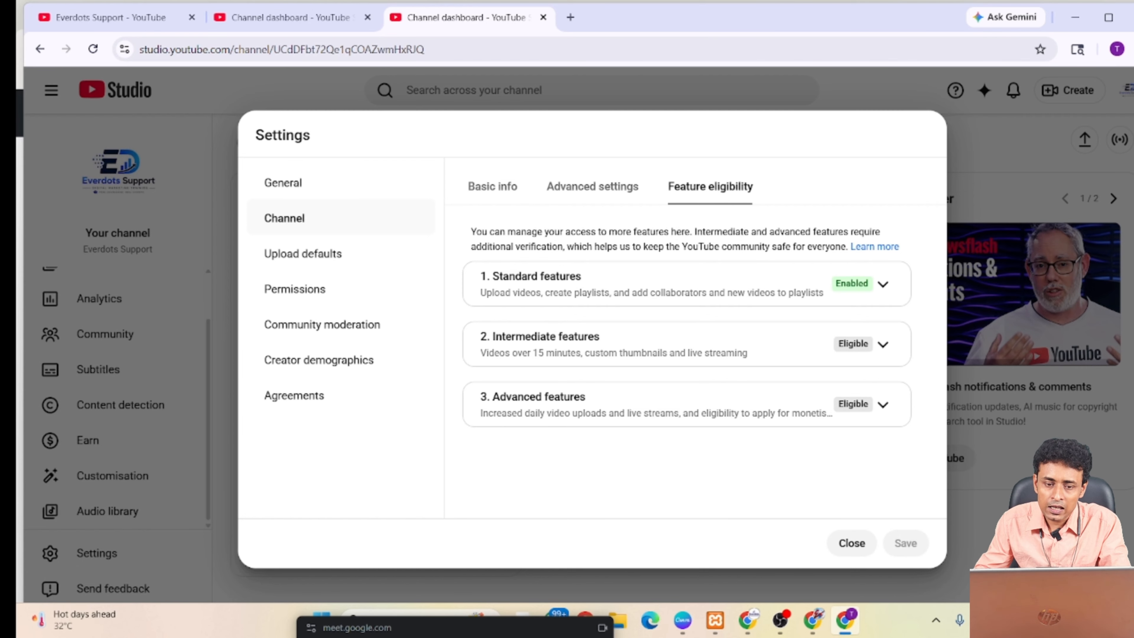
drag(493, 276, 544, 276)
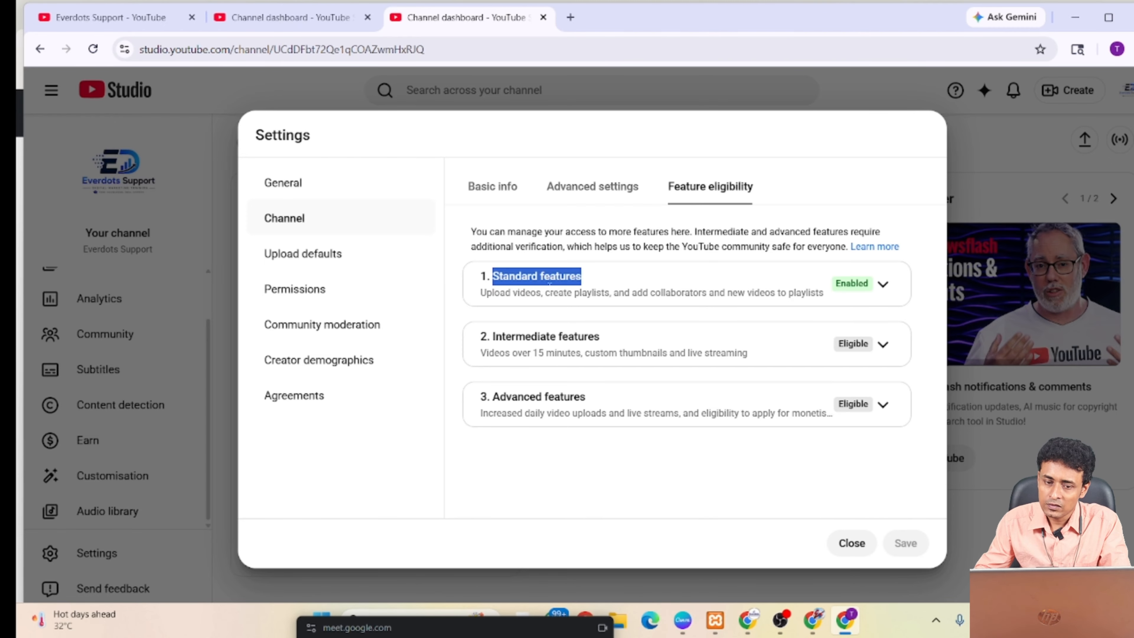
drag(549, 291, 698, 293)
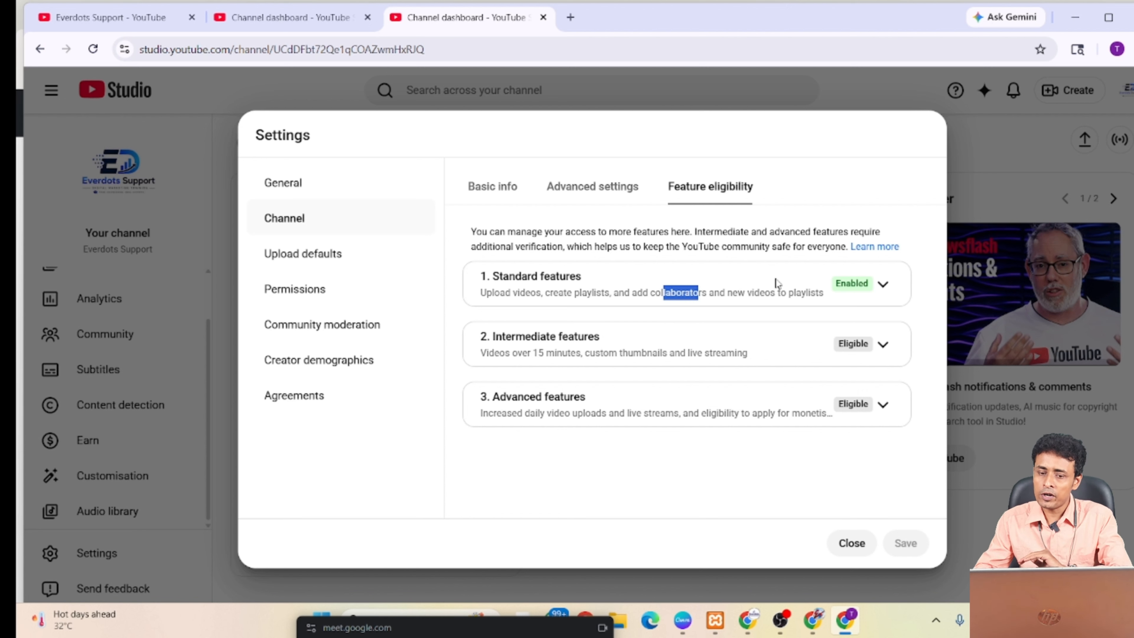
drag(728, 293, 824, 295)
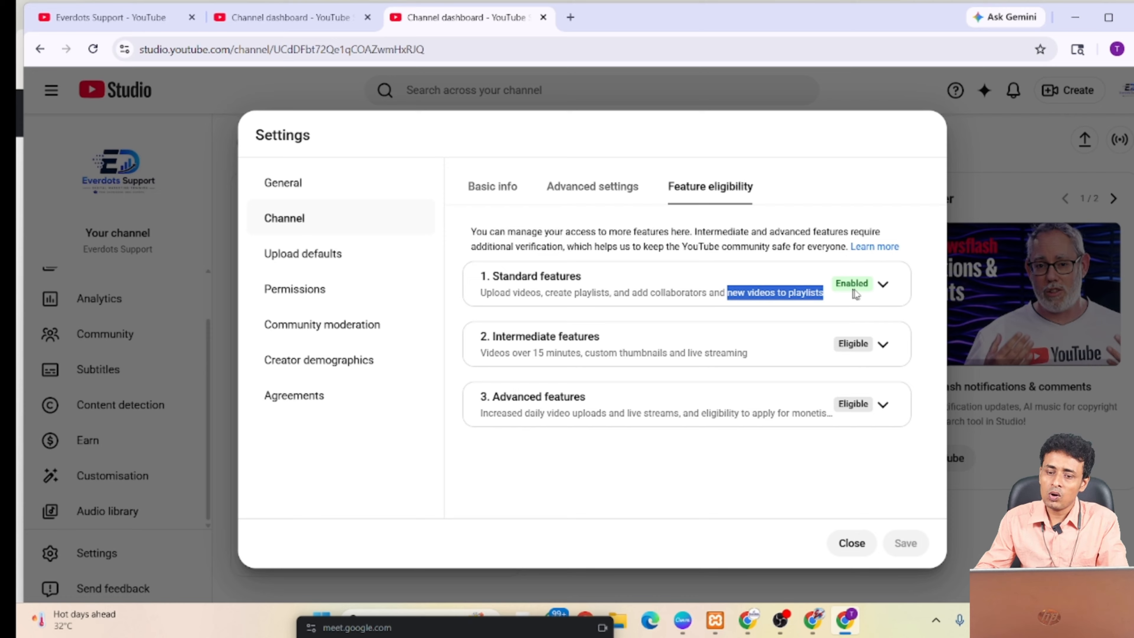
click(883, 284)
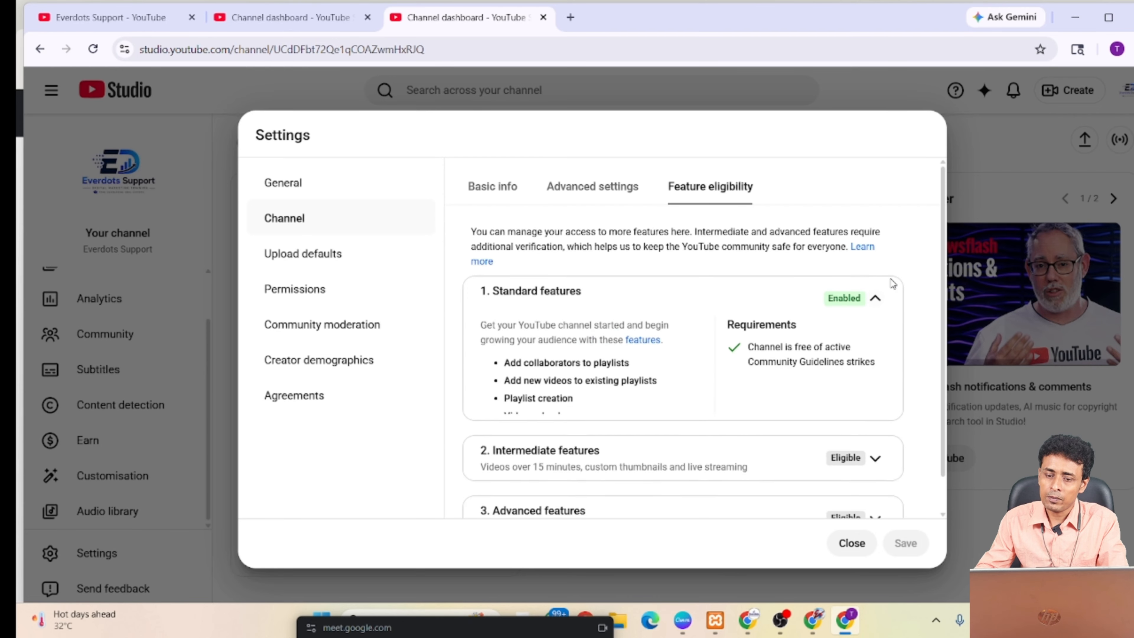
click(879, 297)
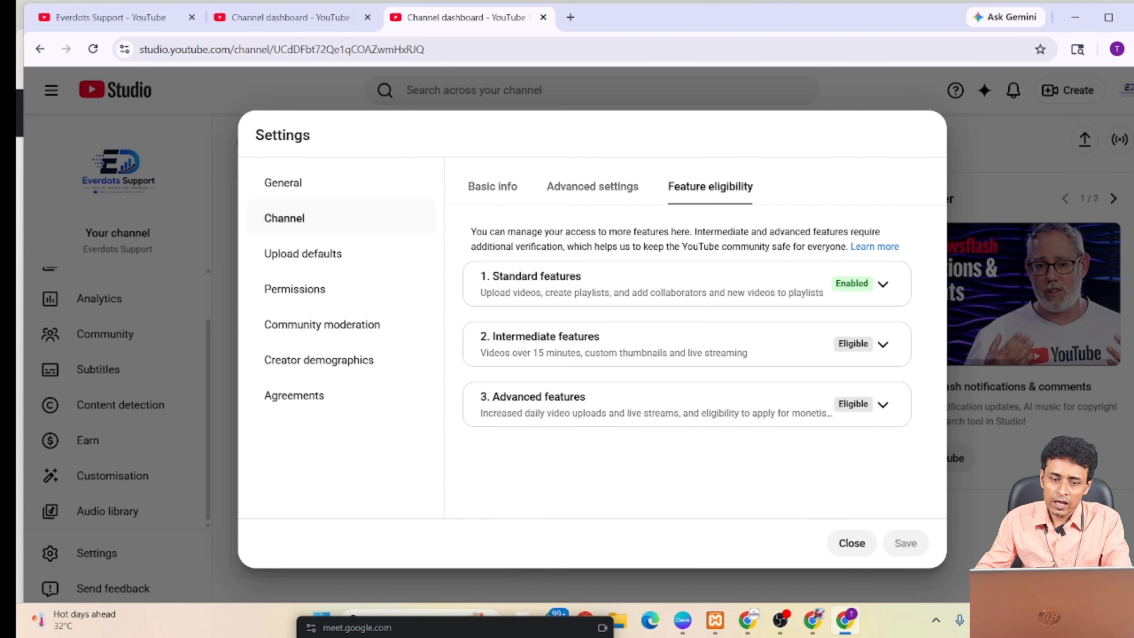
drag(491, 336, 601, 339)
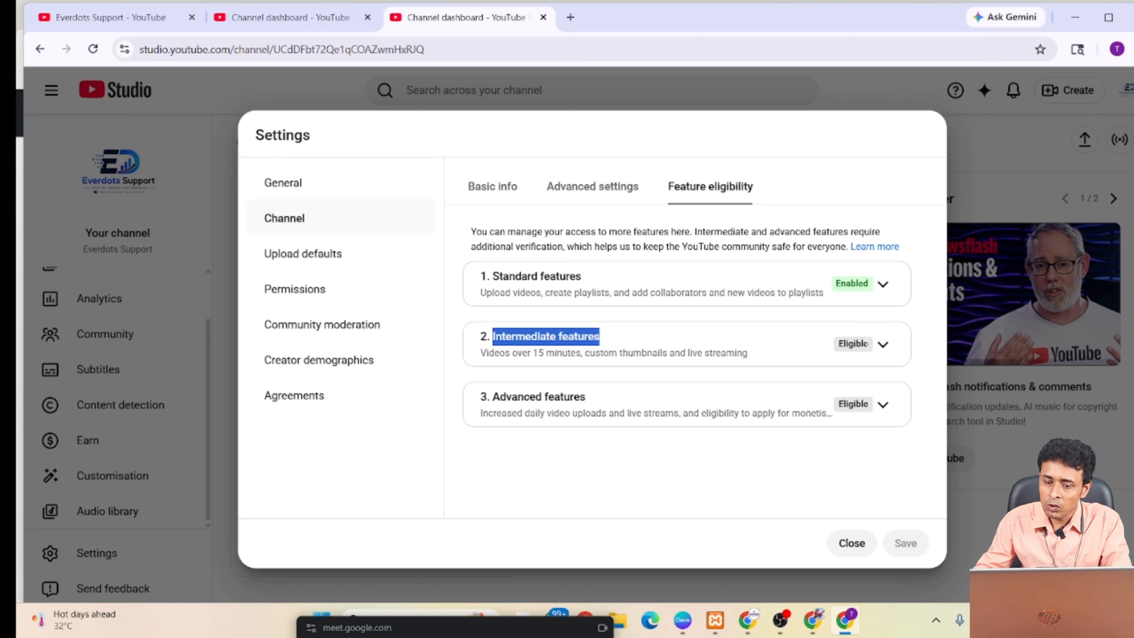
- Expand the Intermediate features requirements and start phone number verification
click(883, 344)
click(884, 346)
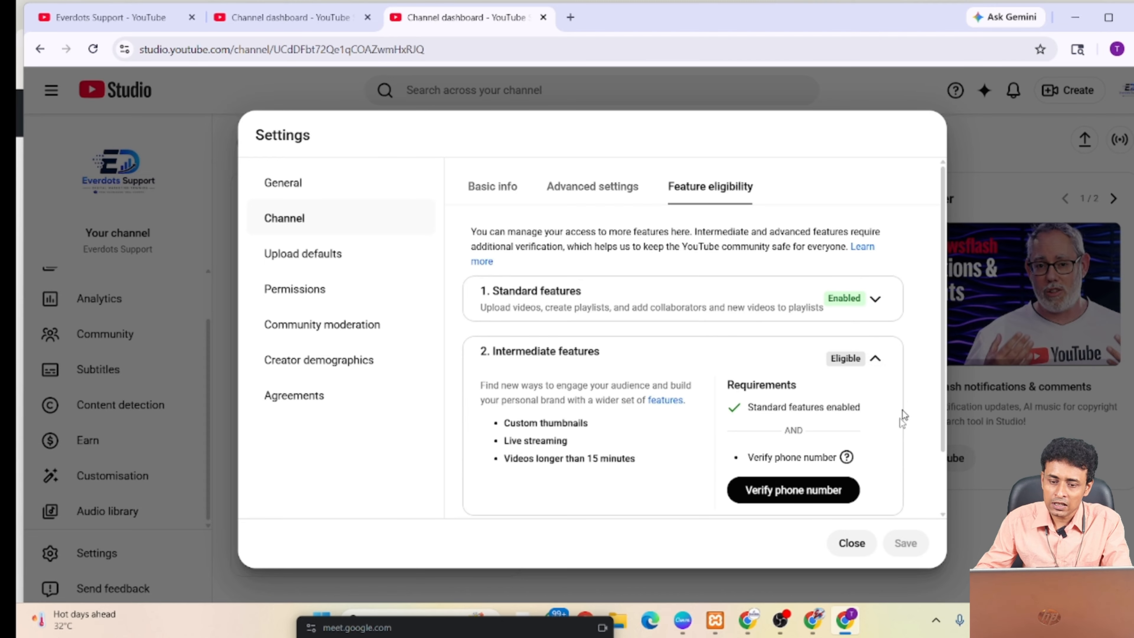
scroll(831, 435, down, 2)
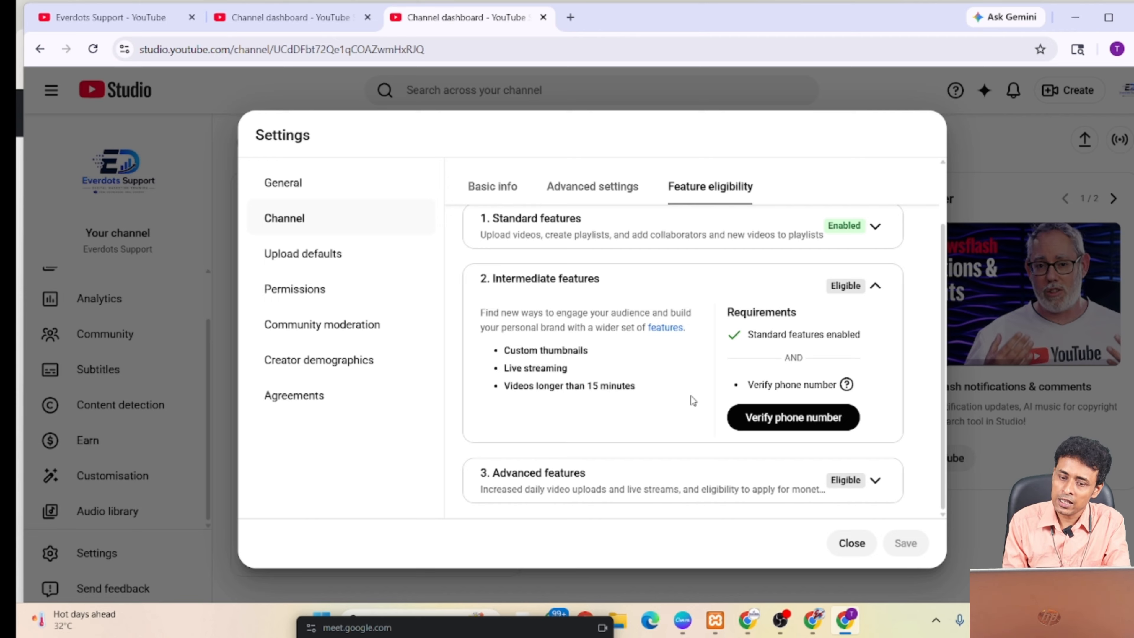
click(790, 417)
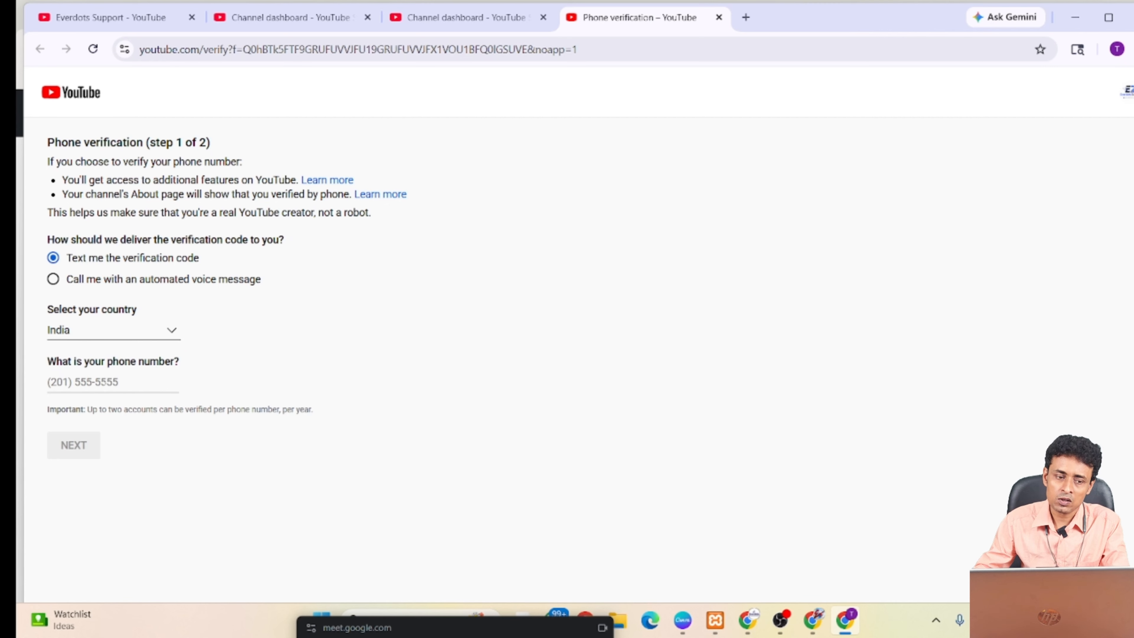
- Enter the channel's phone number and submit it to receive a text code
click(108, 383)
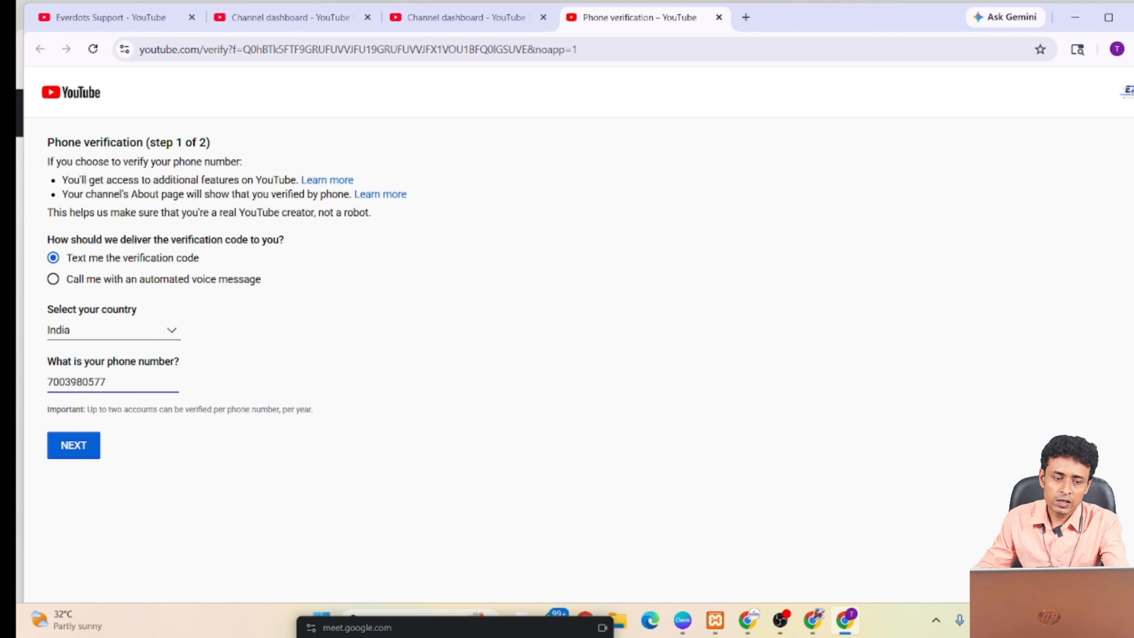
drag(106, 382, 30, 384)
click(176, 456)
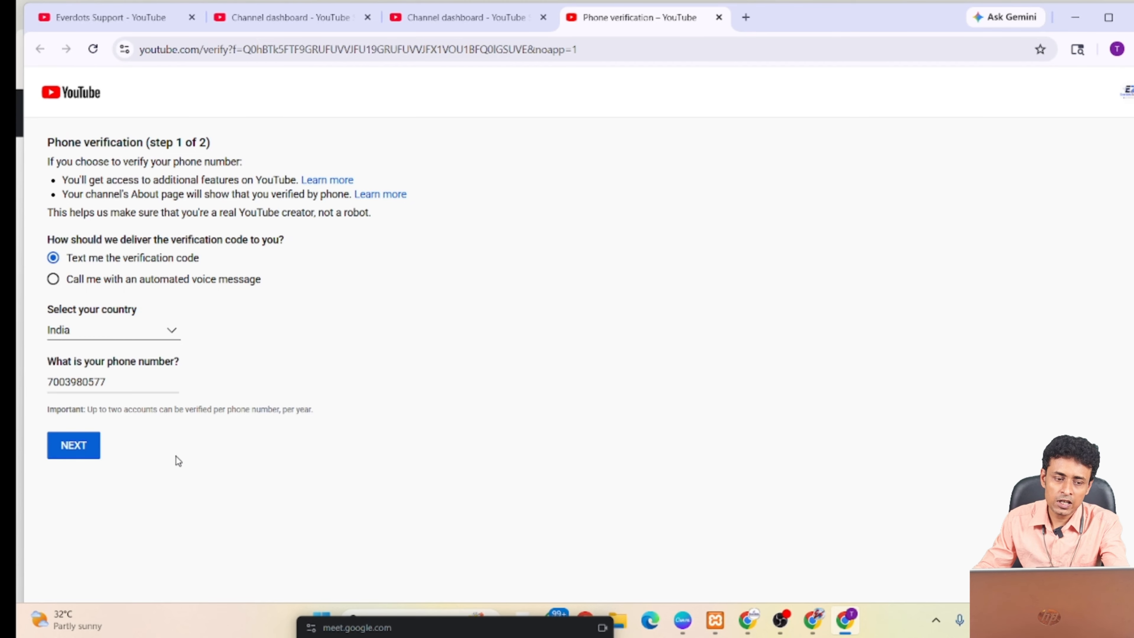
click(72, 455)
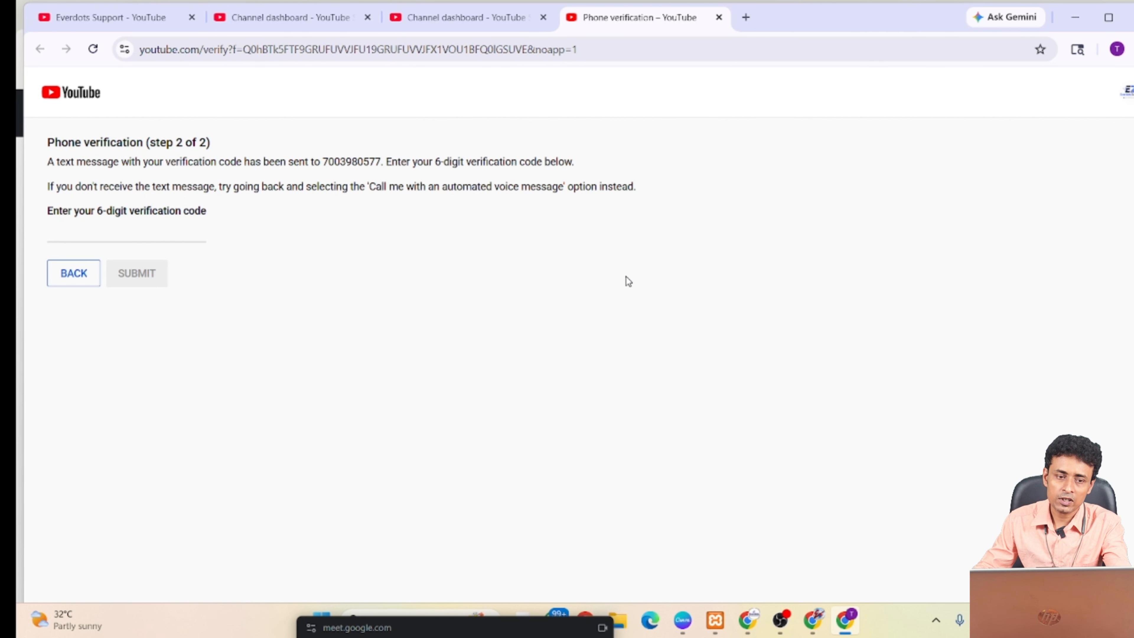
- Enter the 6-digit verification code from the text message and submit it
click(124, 236)
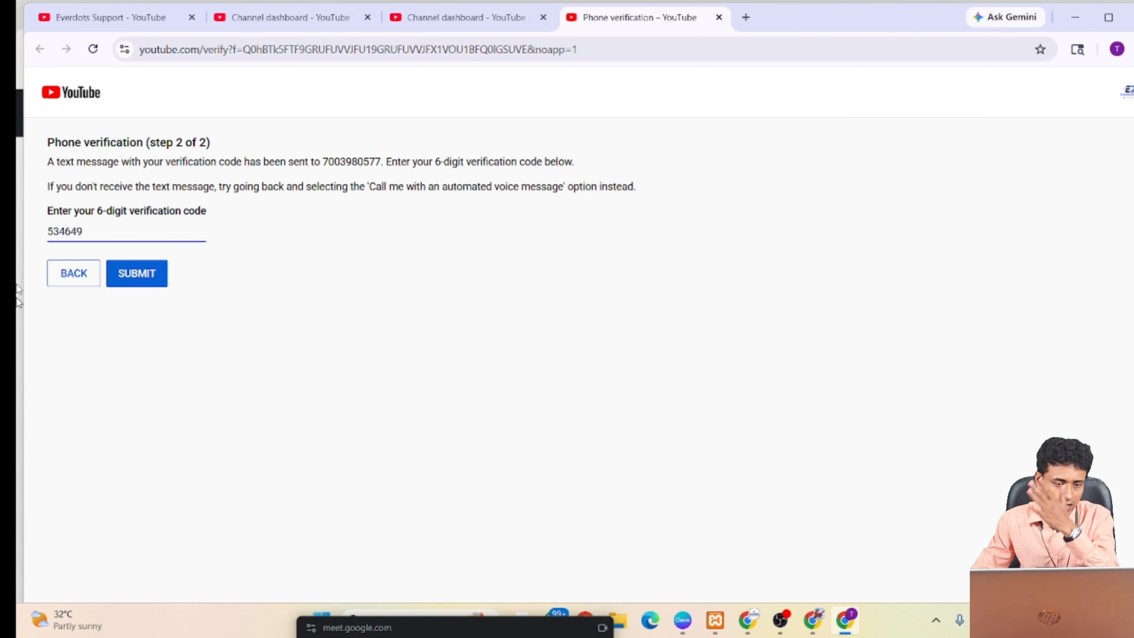
click(157, 280)
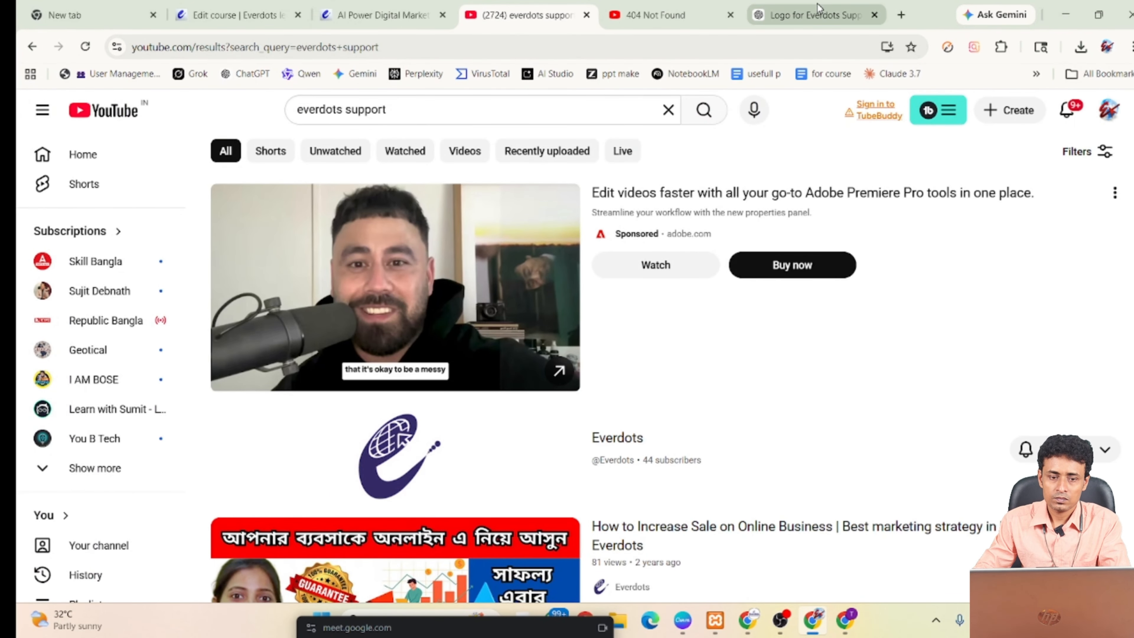
- Reload the verification result page and go back to the Studio channel dashboard
click(767, 5)
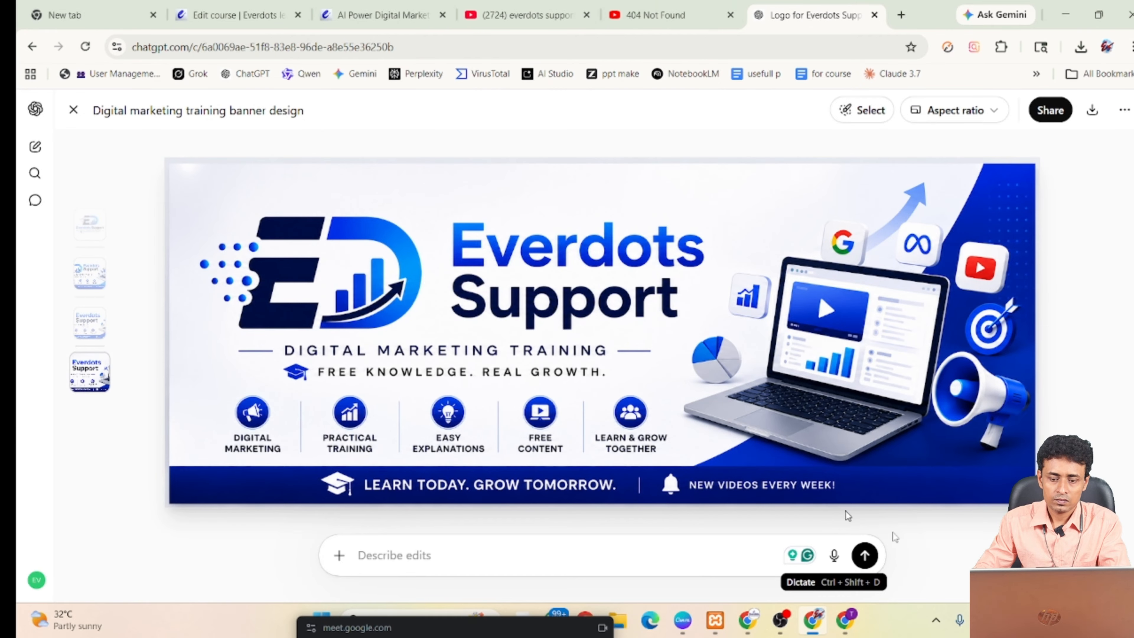
click(845, 618)
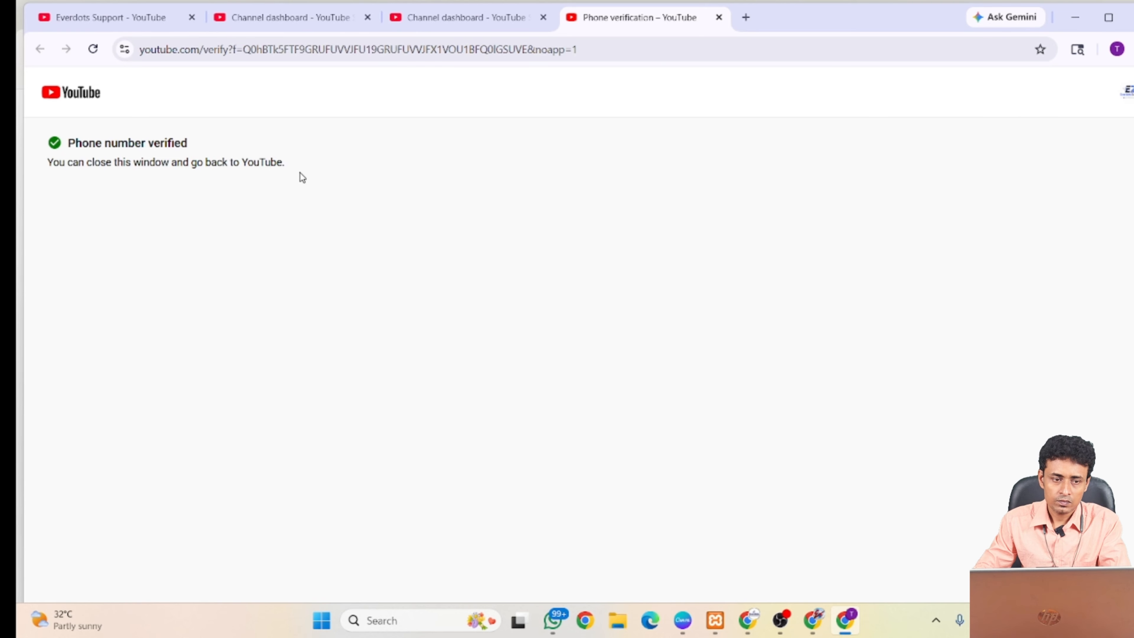
click(93, 49)
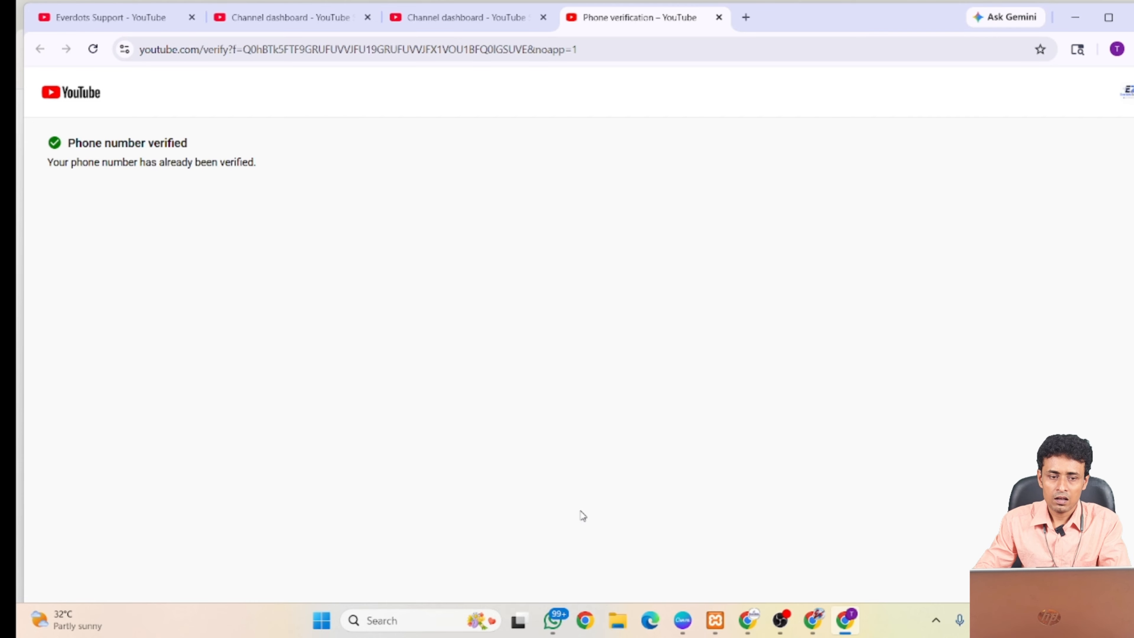
click(40, 49)
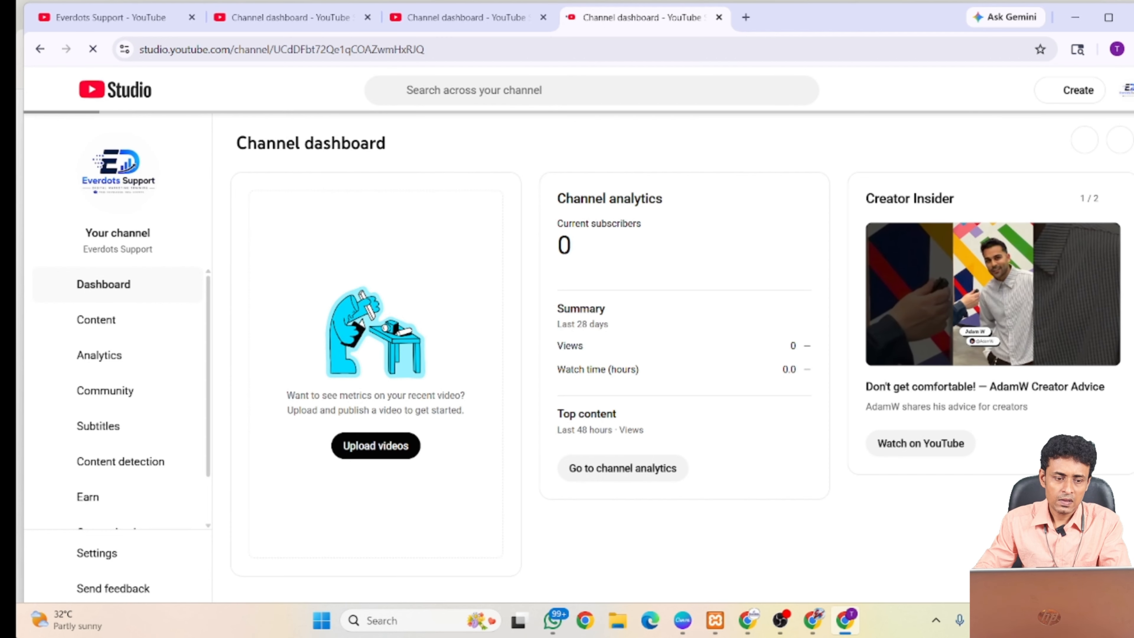
- Confirm Intermediate features are Enabled and review the Advanced features requirements in Feature eligibility
click(98, 552)
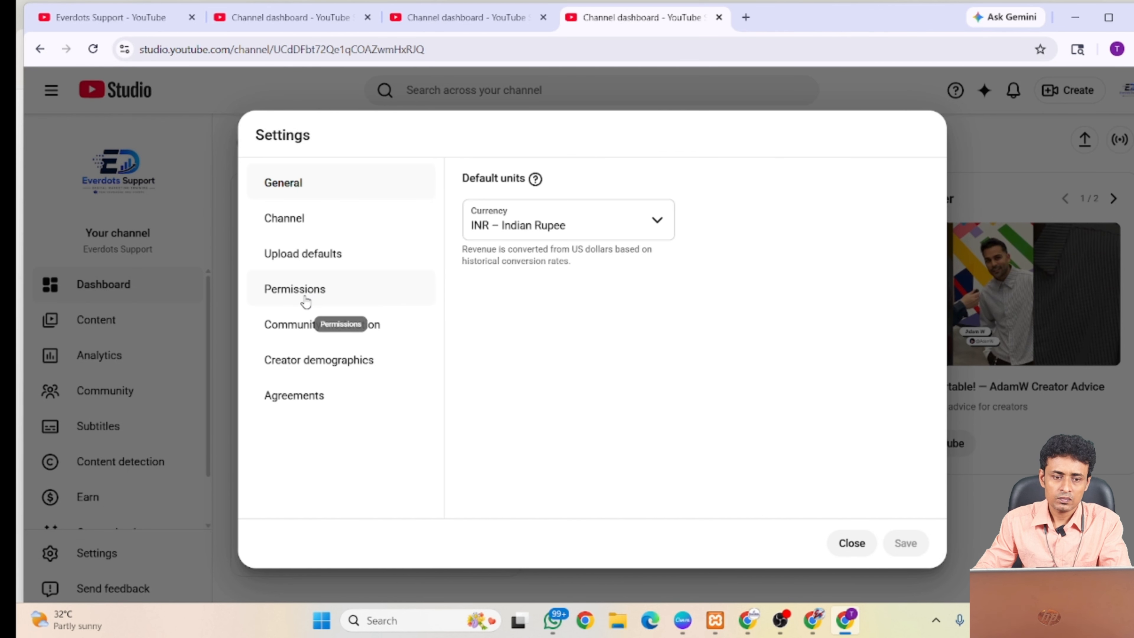
click(310, 266)
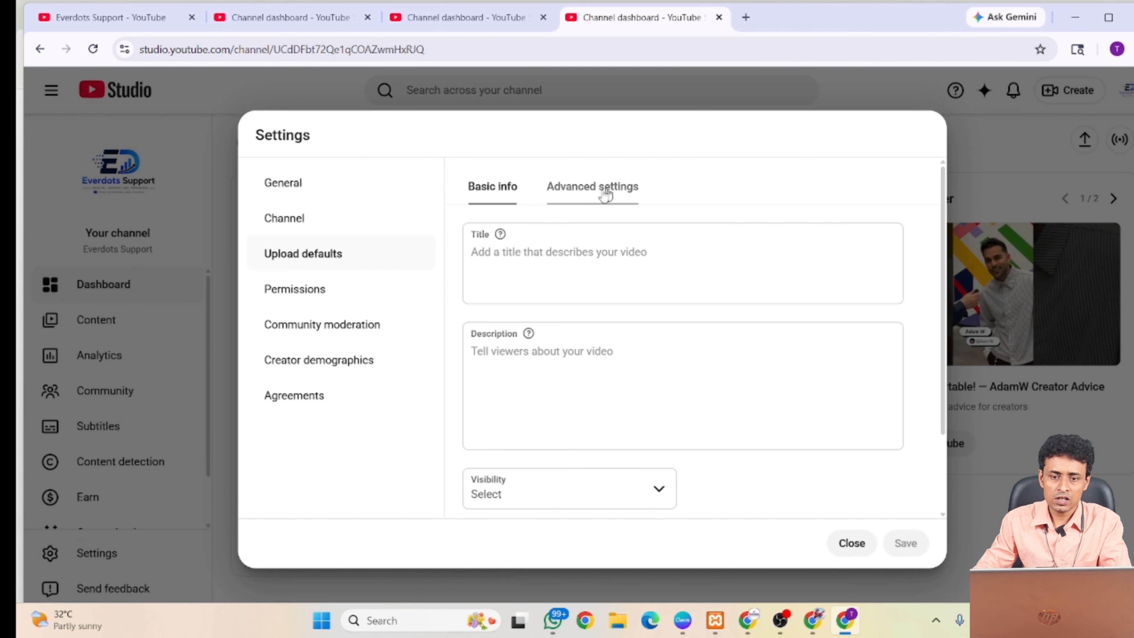
click(292, 218)
click(716, 185)
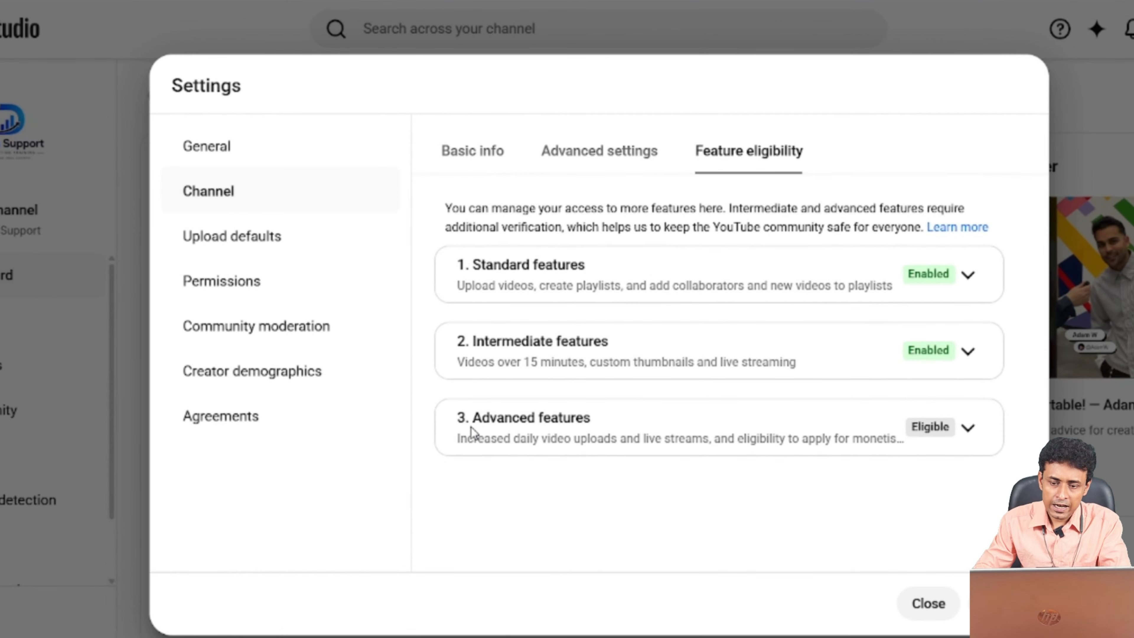
drag(491, 398, 585, 428)
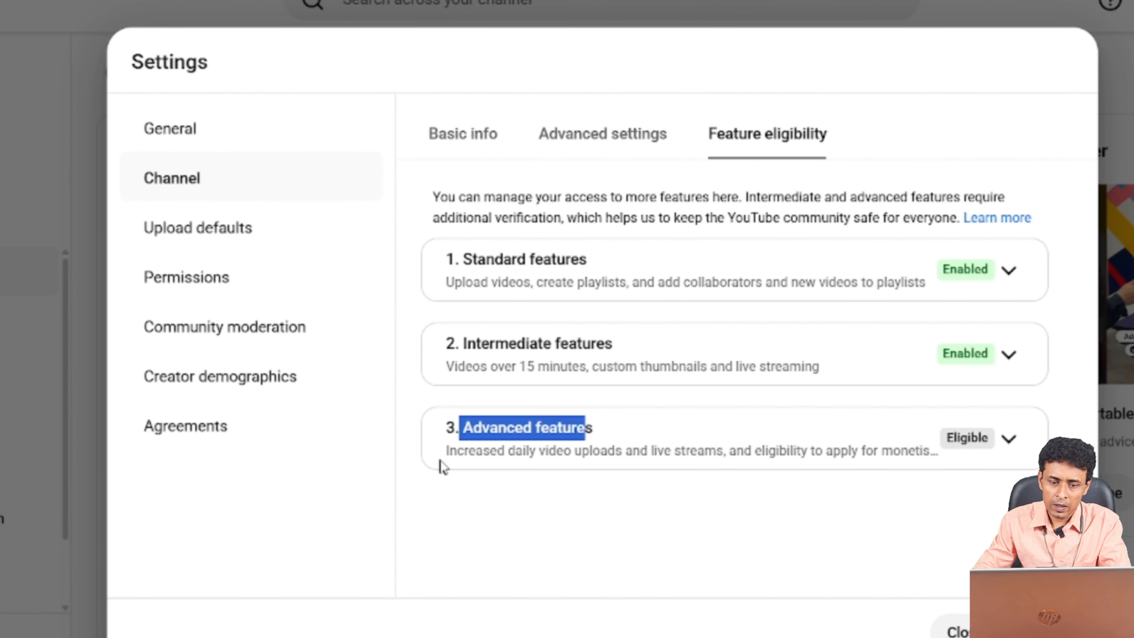
drag(446, 451, 985, 451)
click(1010, 439)
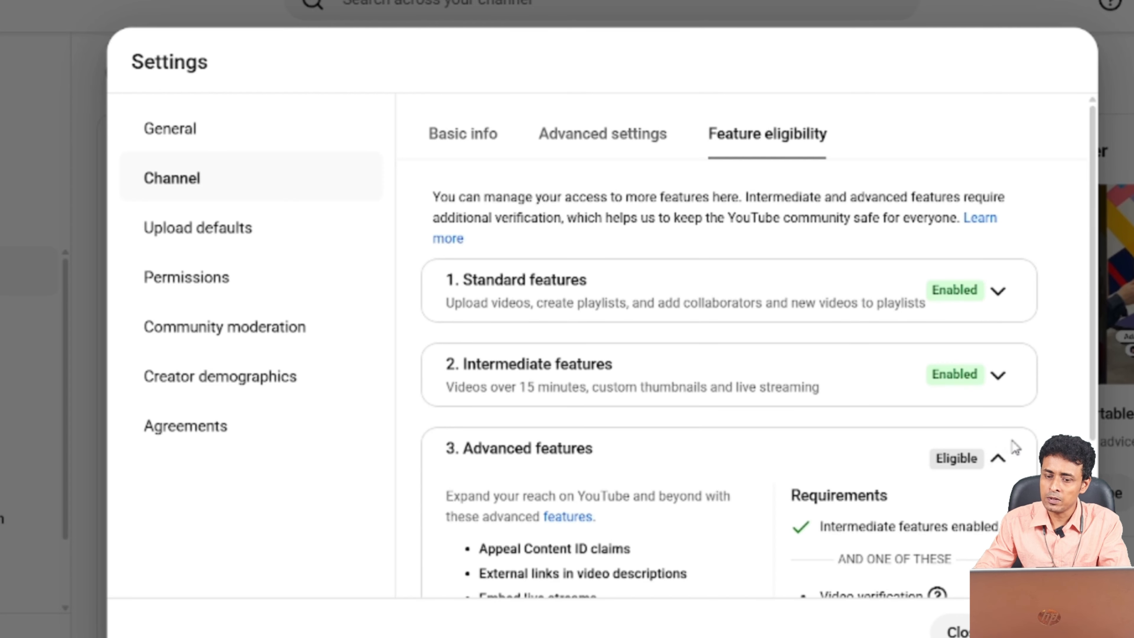
scroll(1029, 455, down, 3)
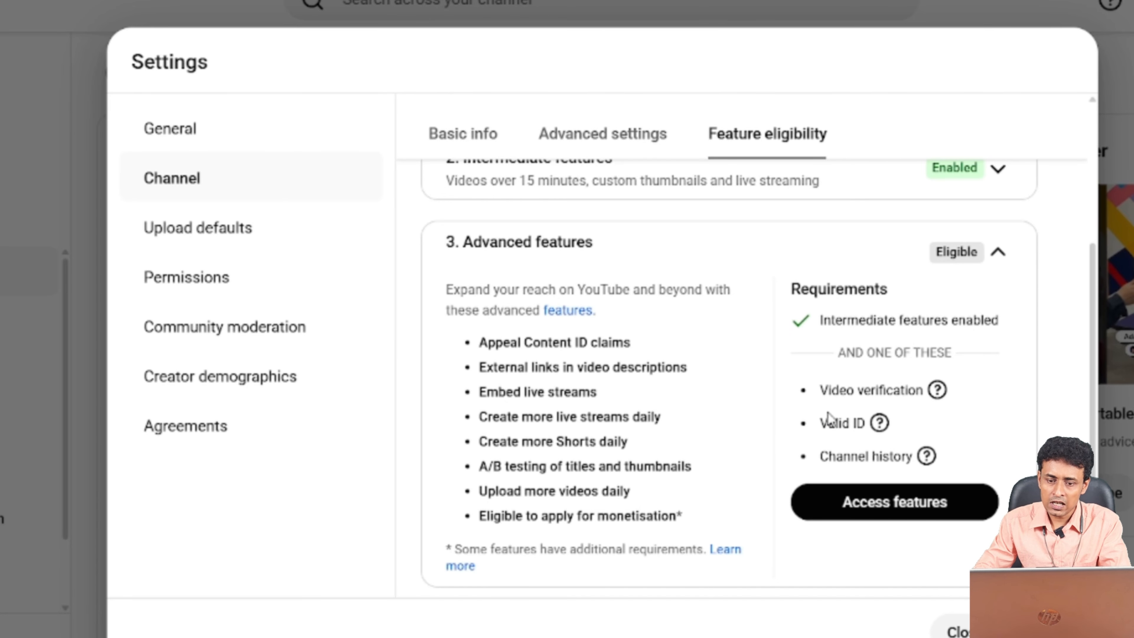
mouse_move(833, 395)
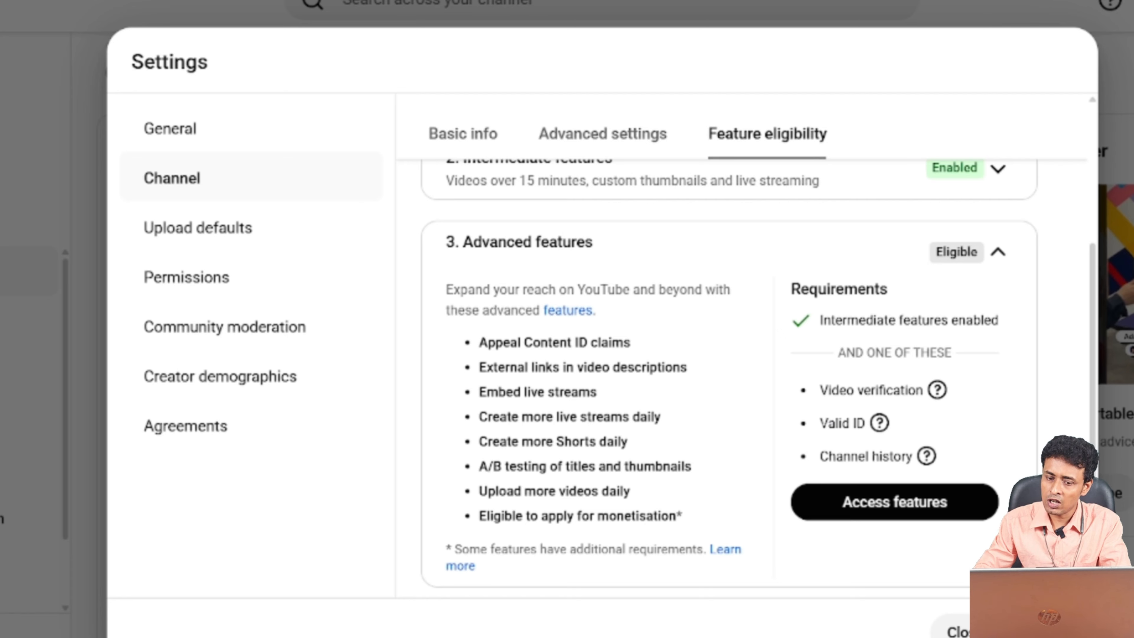
mouse_move(830, 423)
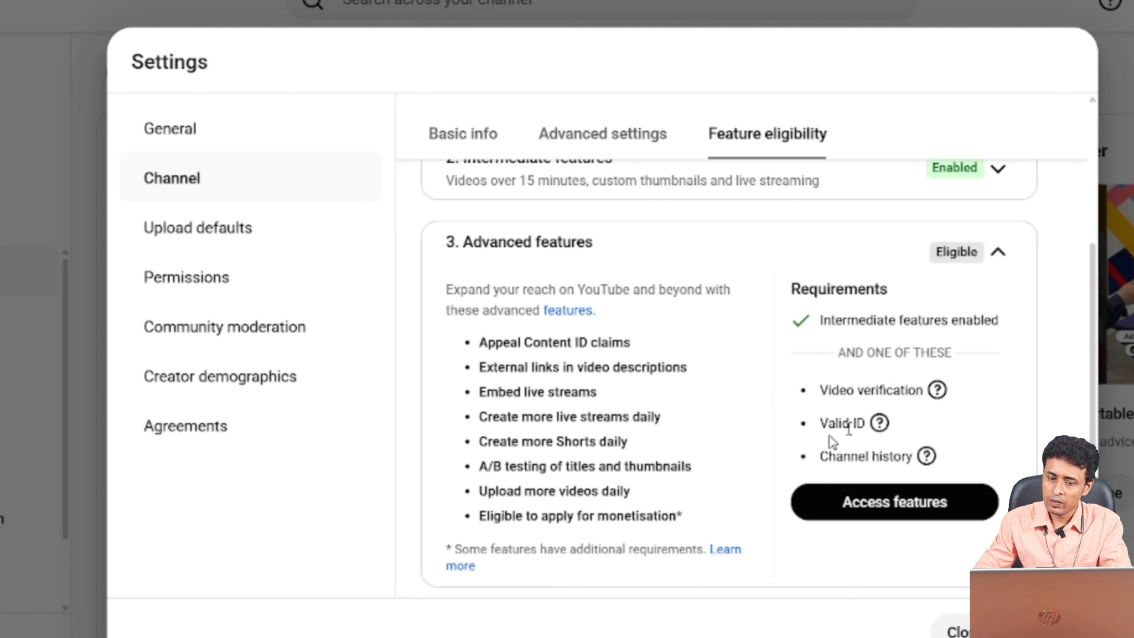
mouse_move(831, 473)
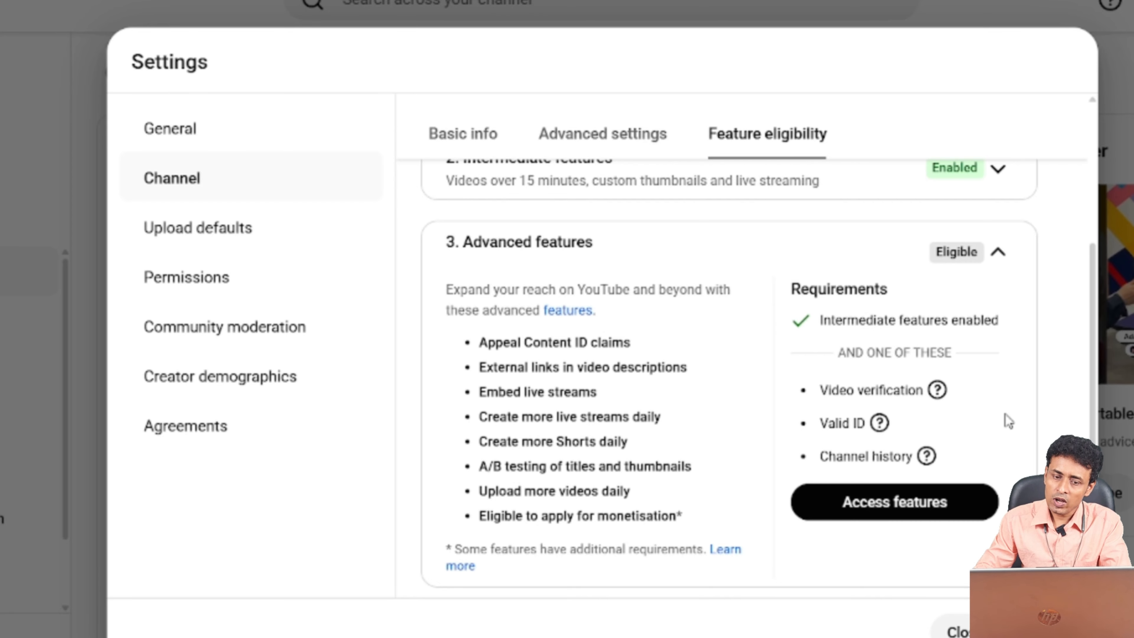
click(848, 508)
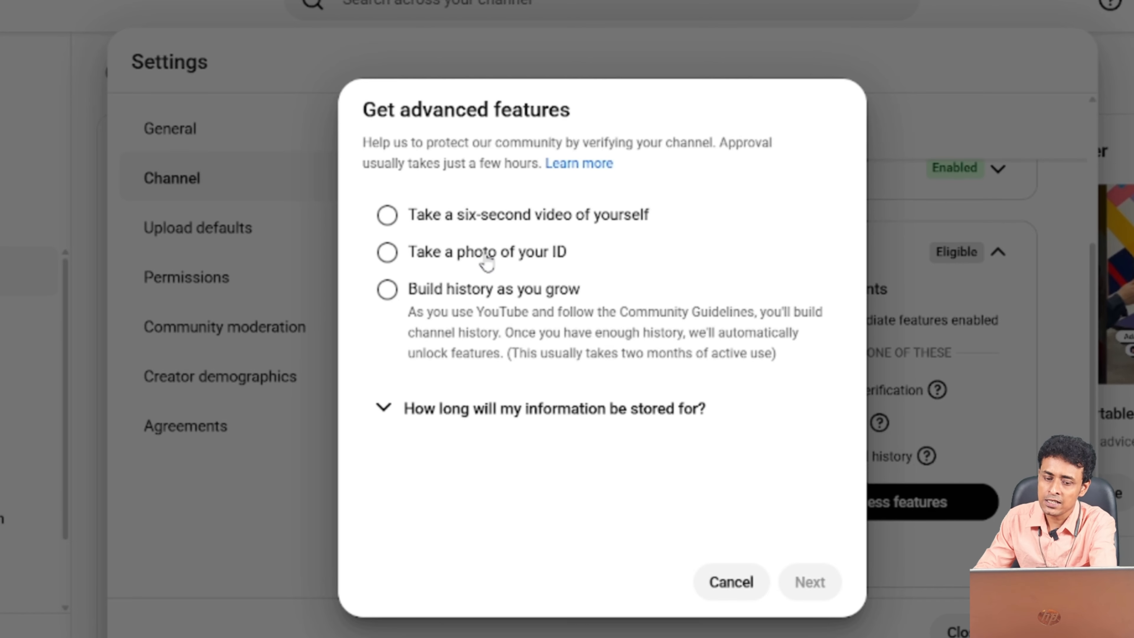
click(721, 582)
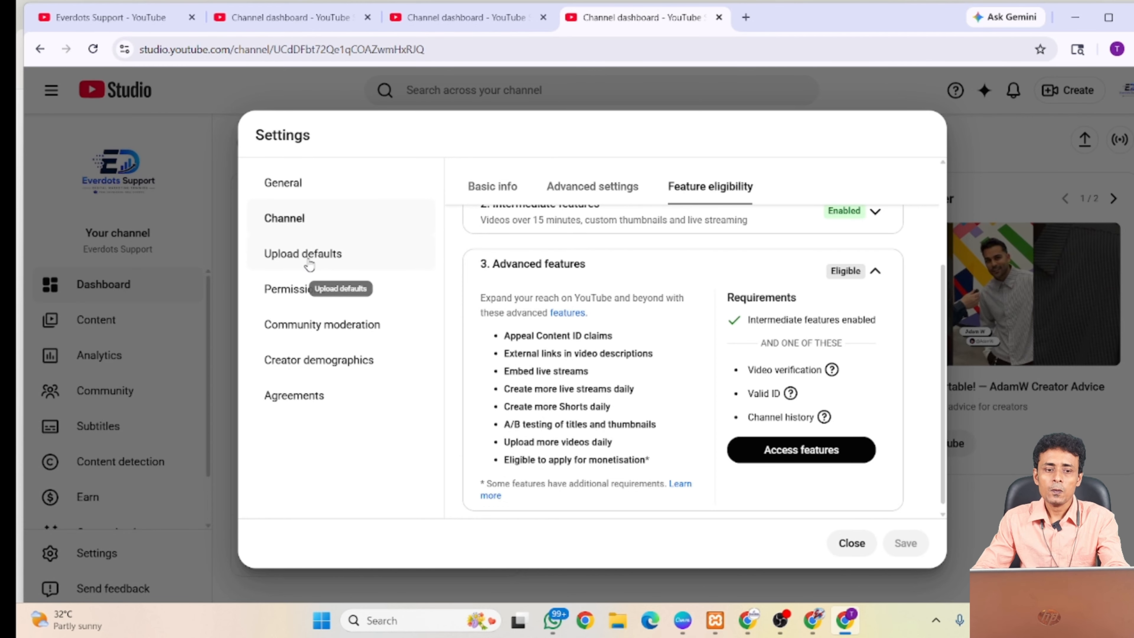
- Set the default upload title to the channel handle with the space removed, leaving the description empty
click(304, 253)
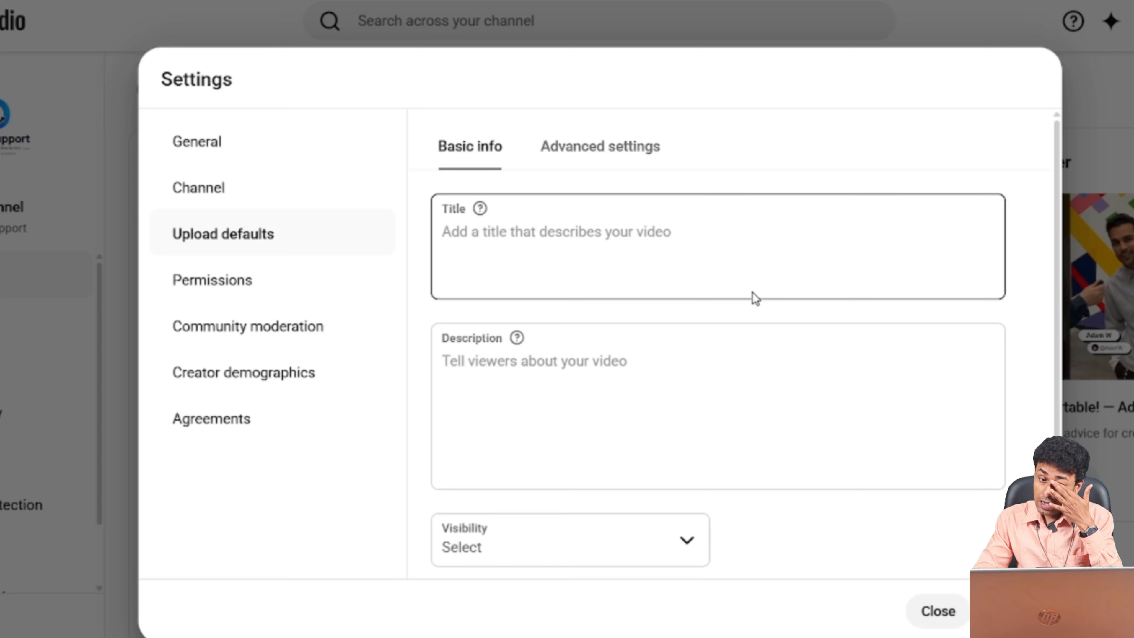
click(584, 275)
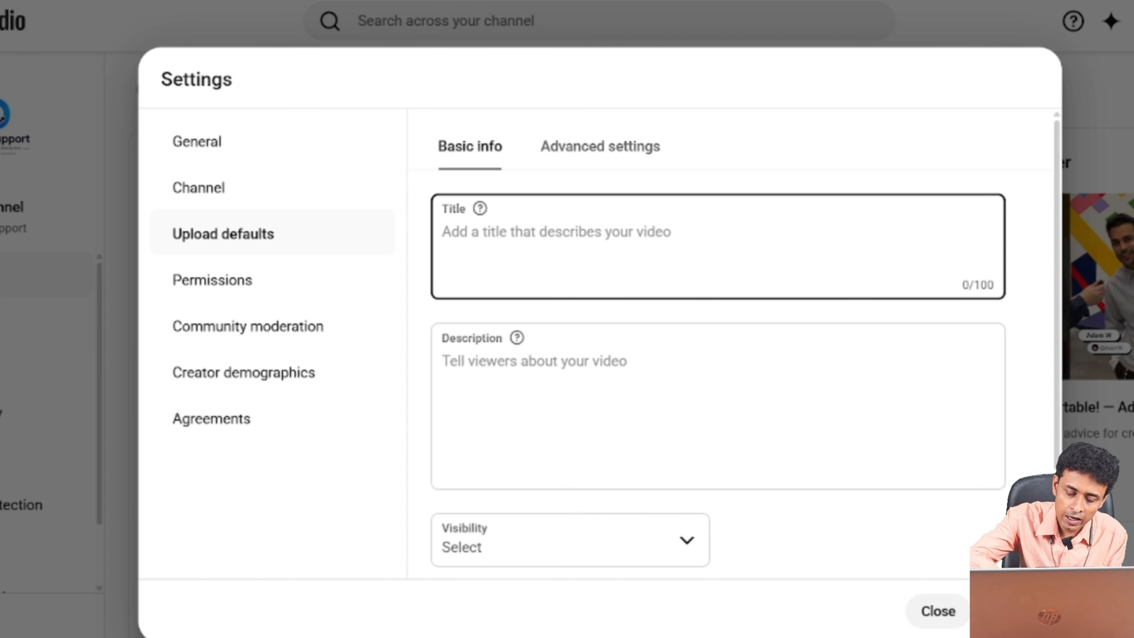
text(@)
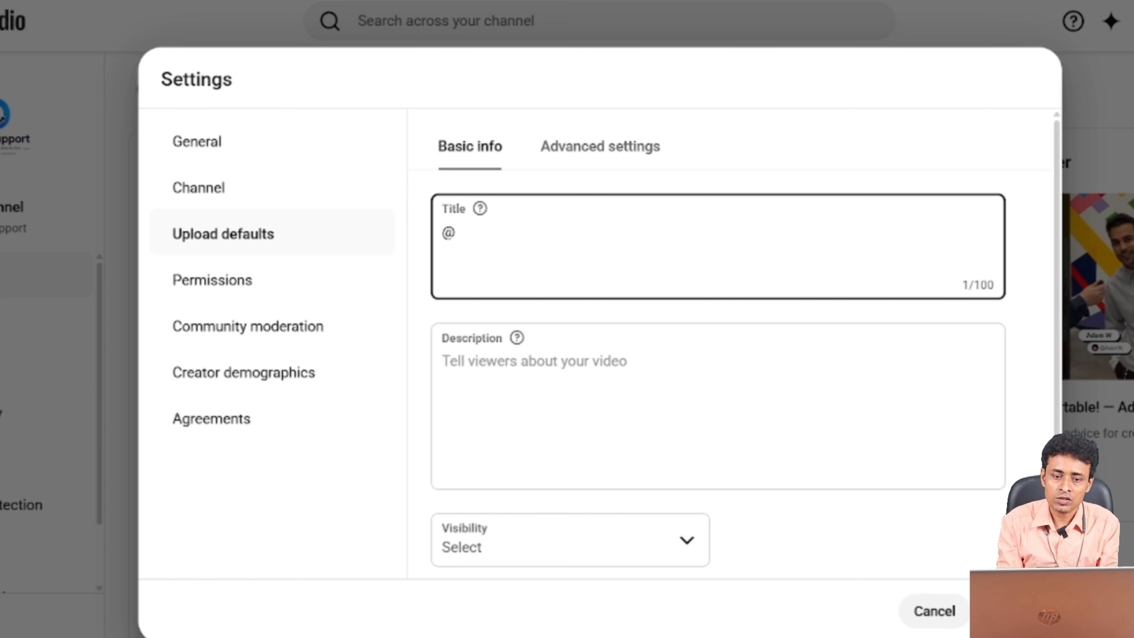
text(Ev)
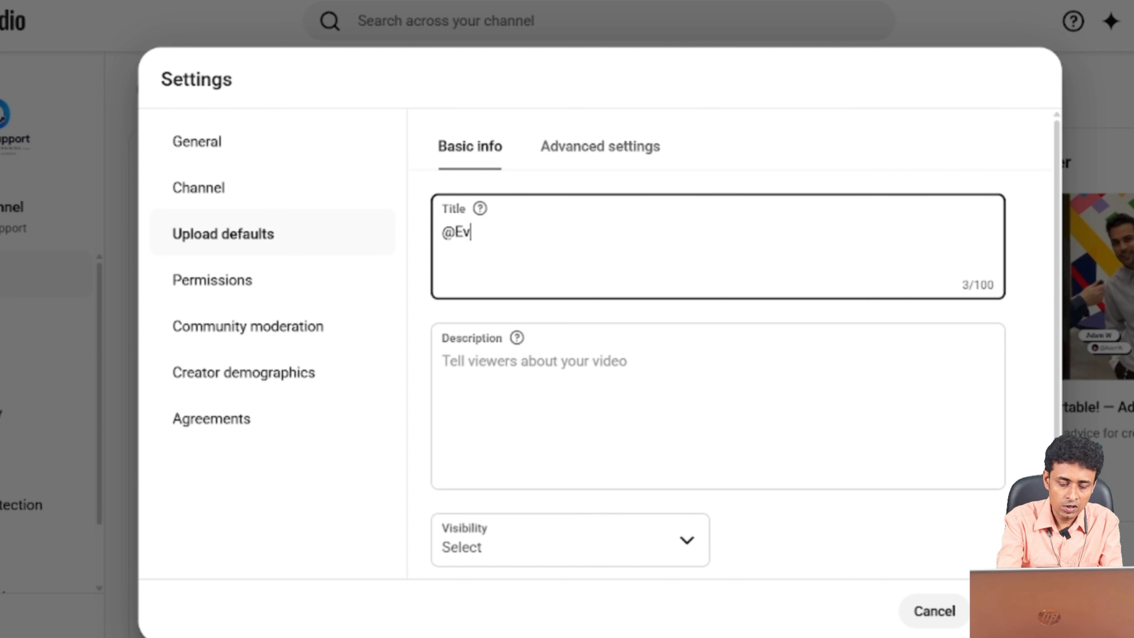
text(erdots )
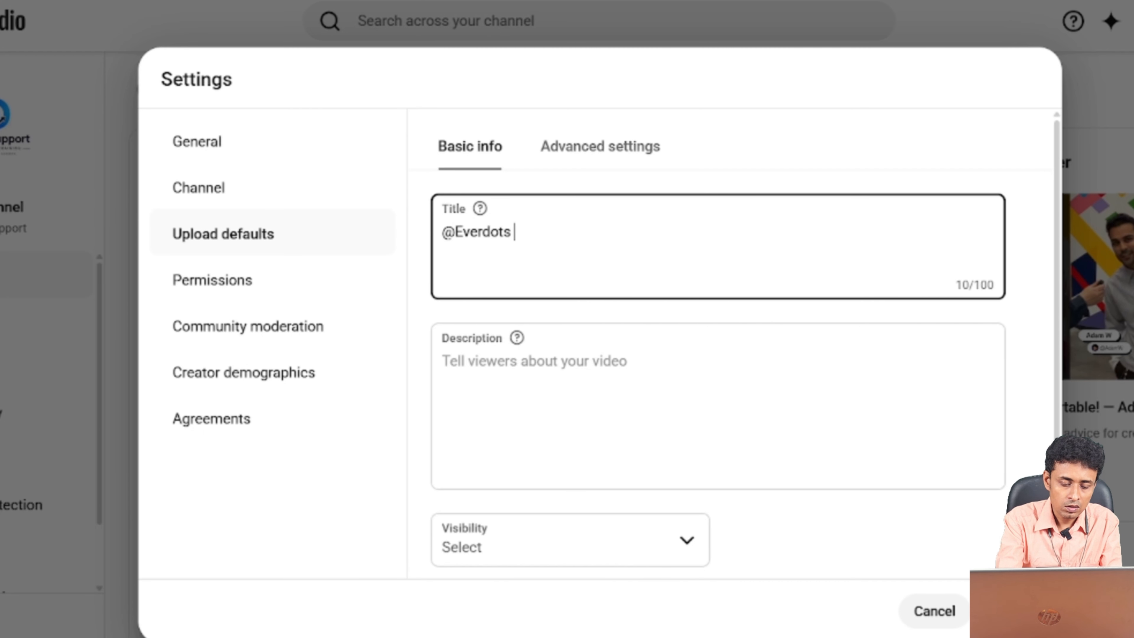
text(Suppo)
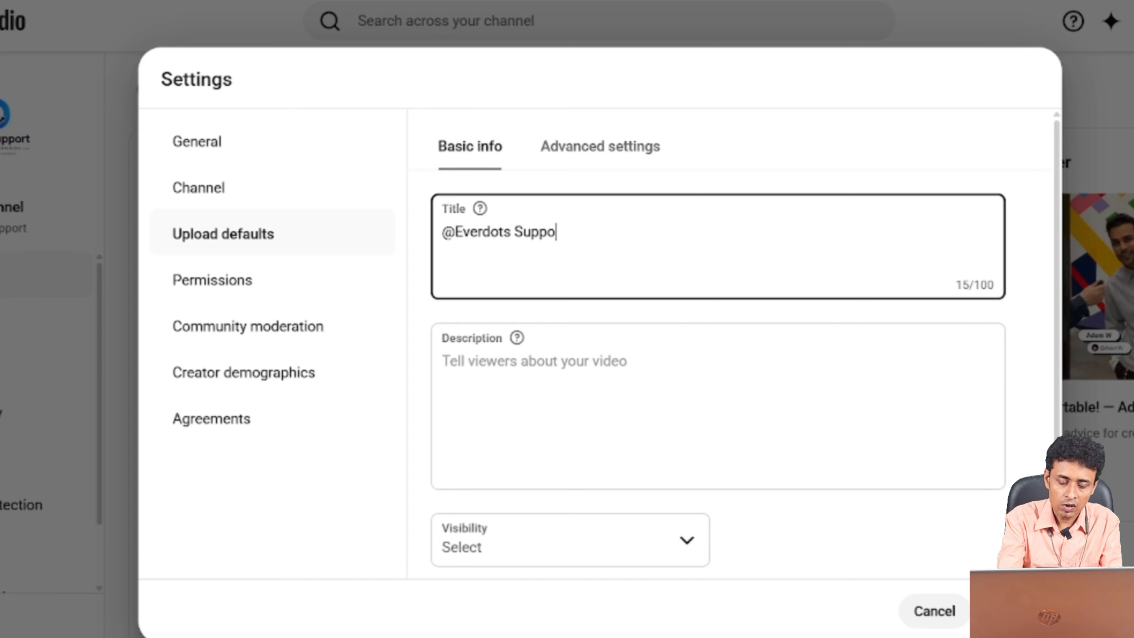
text(rt)
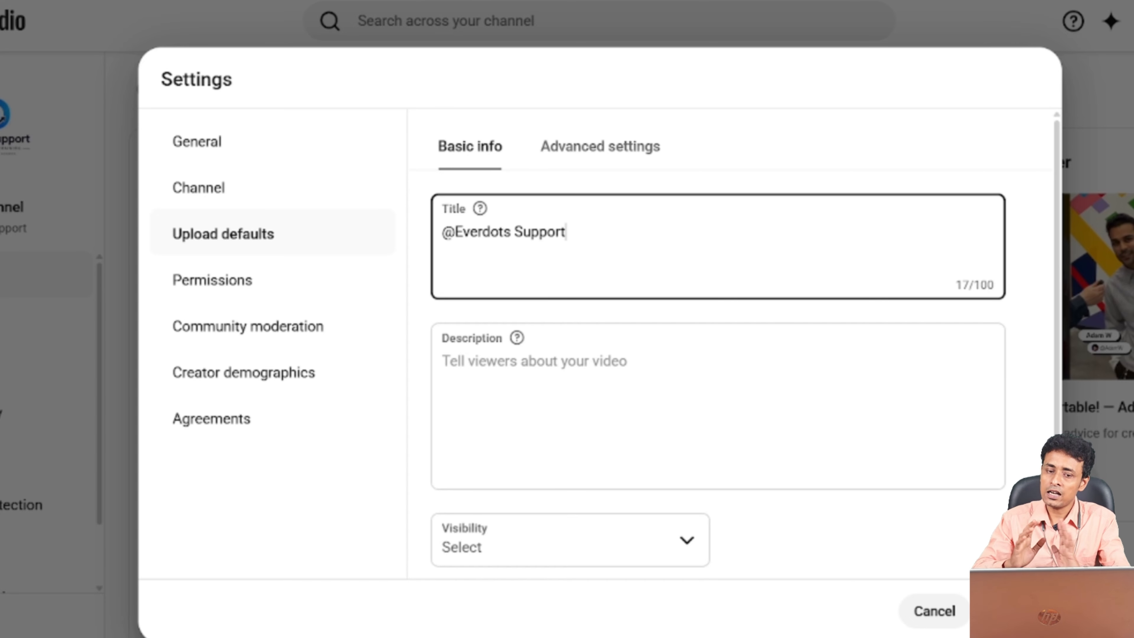
click(515, 232)
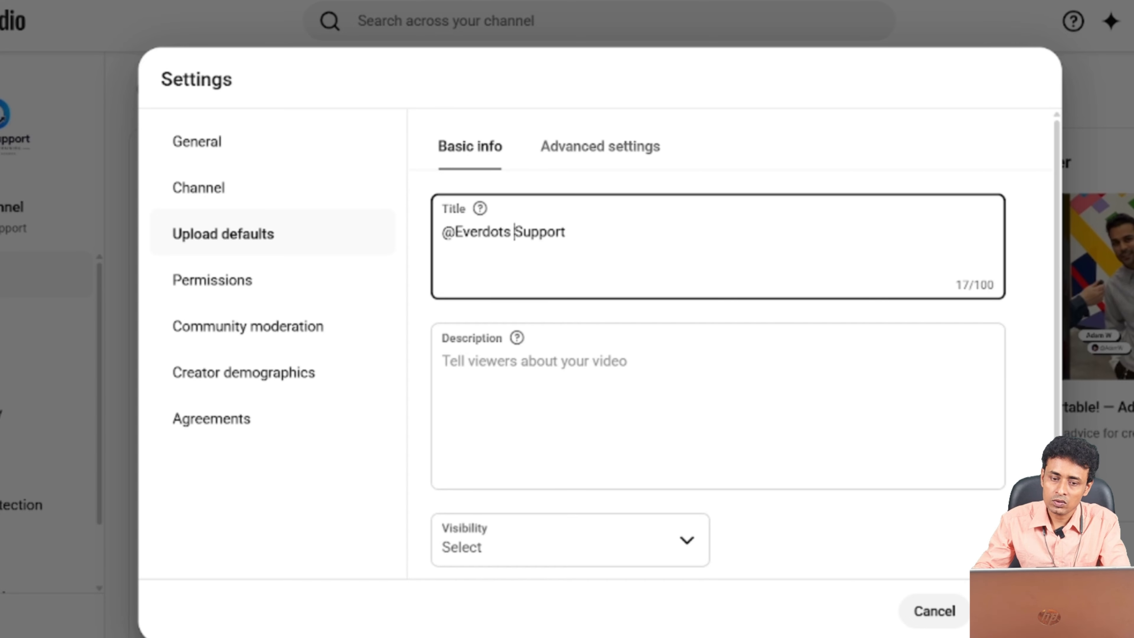
key(BackSpace)
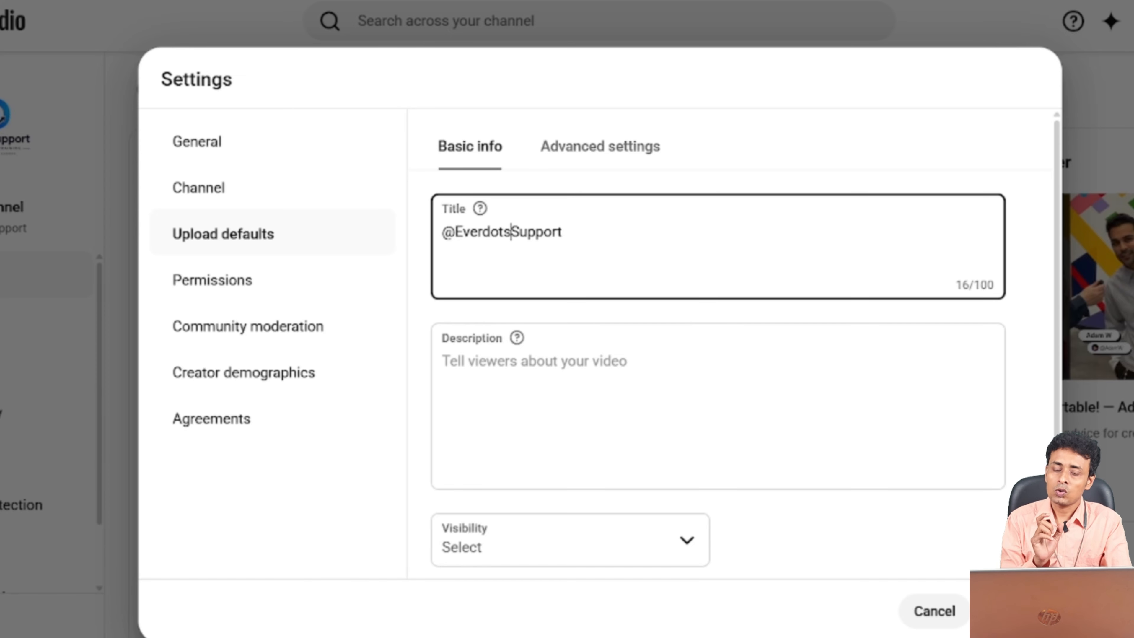
click(511, 231)
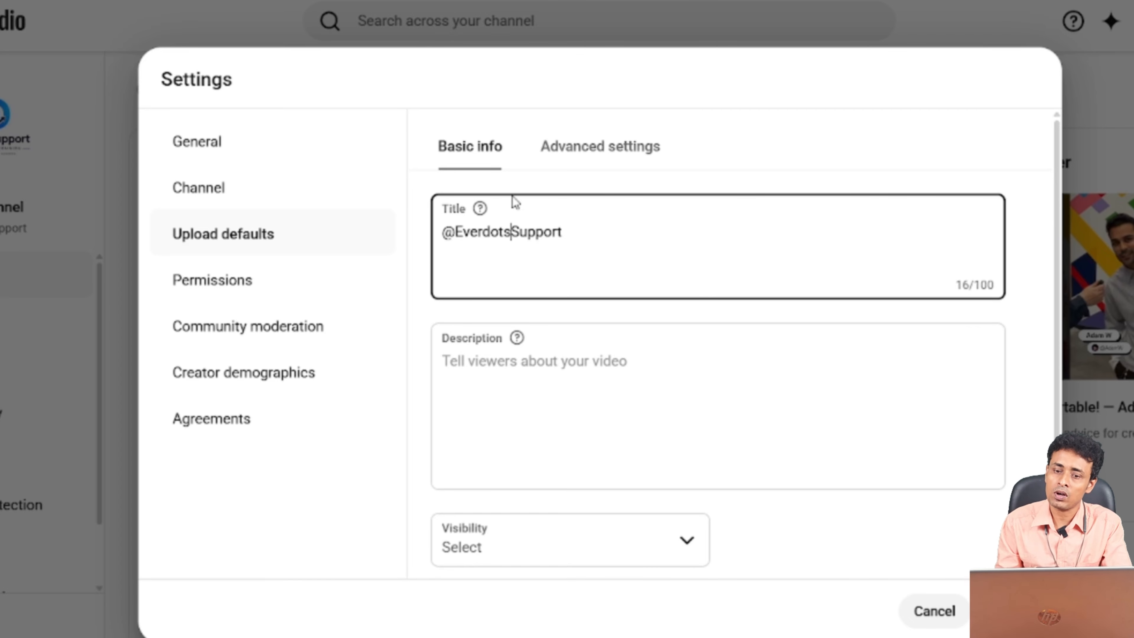
click(674, 466)
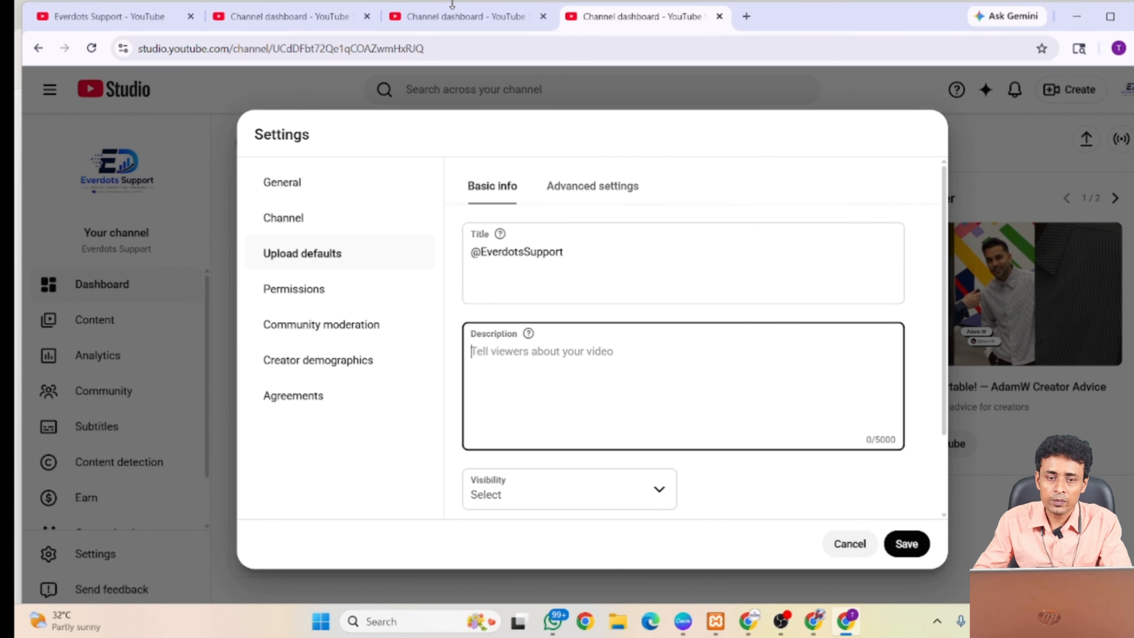
- From the everdots support search results, open the GMB phone number verification video and pause it
click(491, 20)
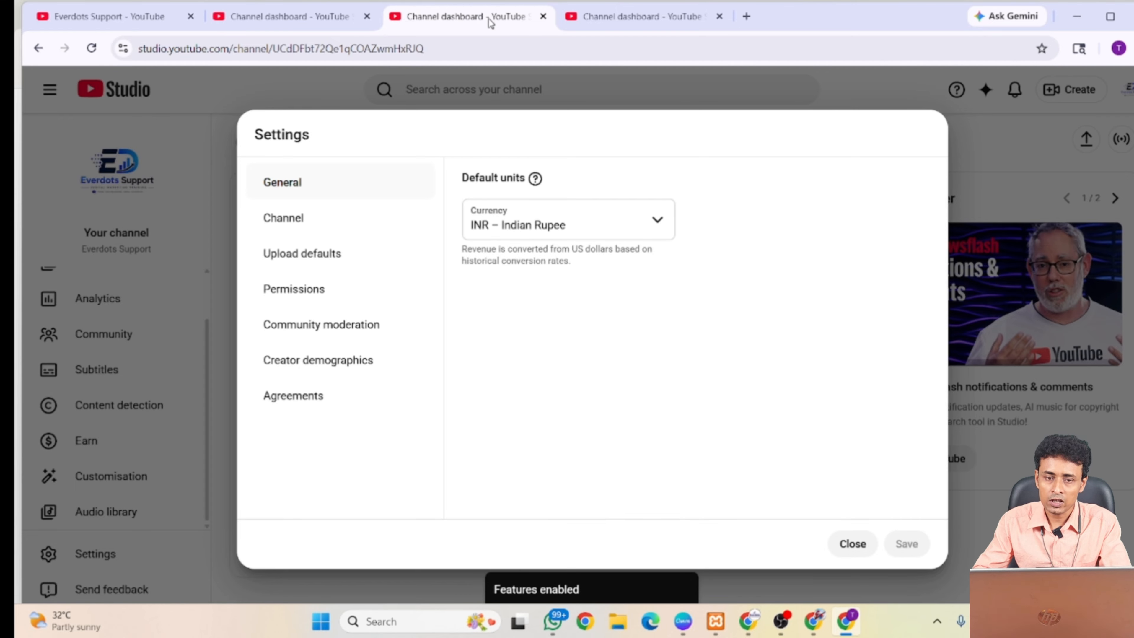
click(639, 16)
click(814, 621)
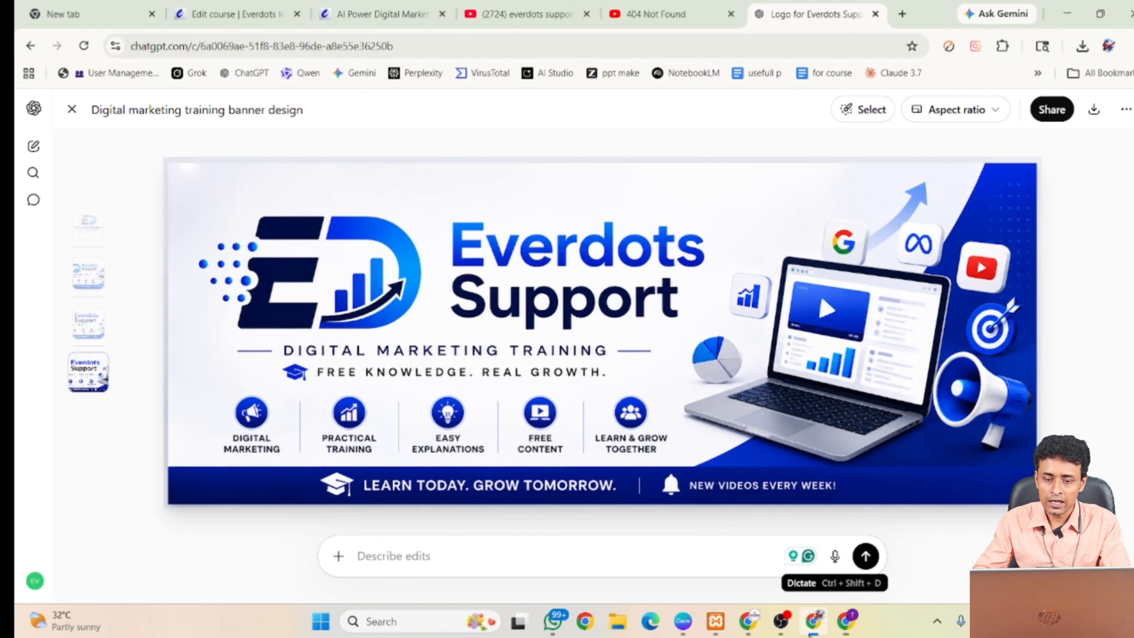
click(656, 13)
click(527, 14)
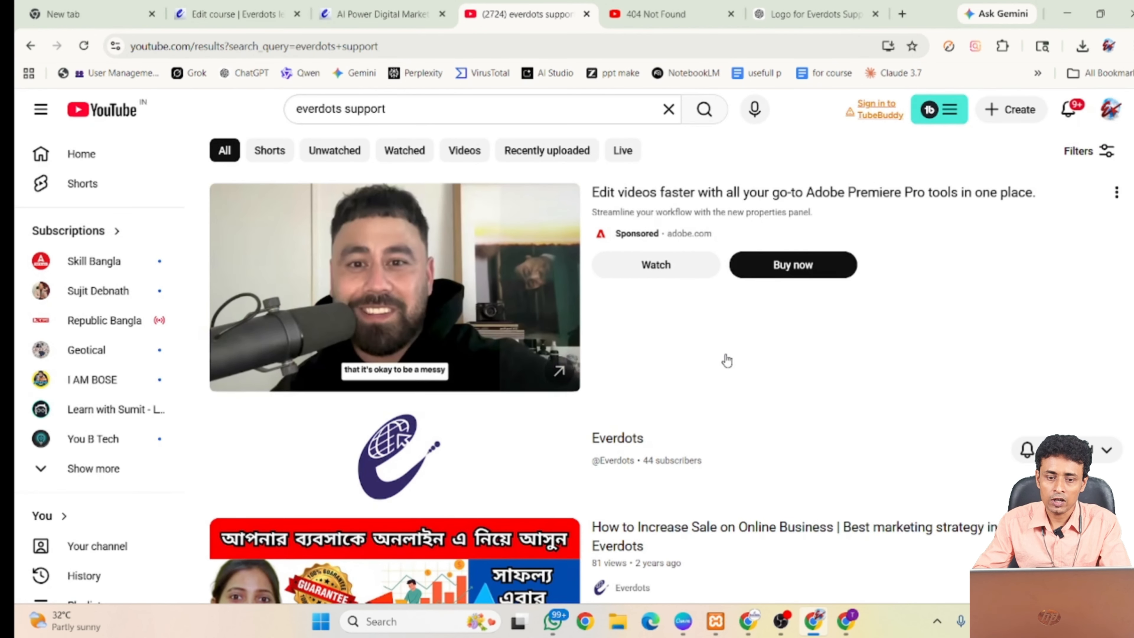
scroll(723, 370, down, 2)
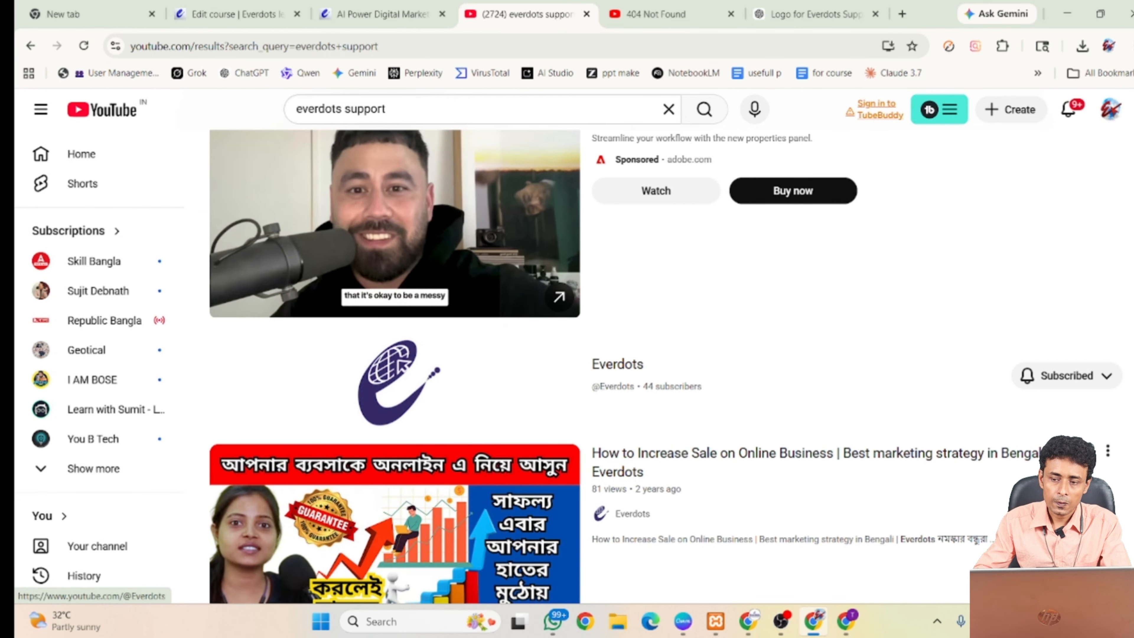
scroll(591, 293, down, 10)
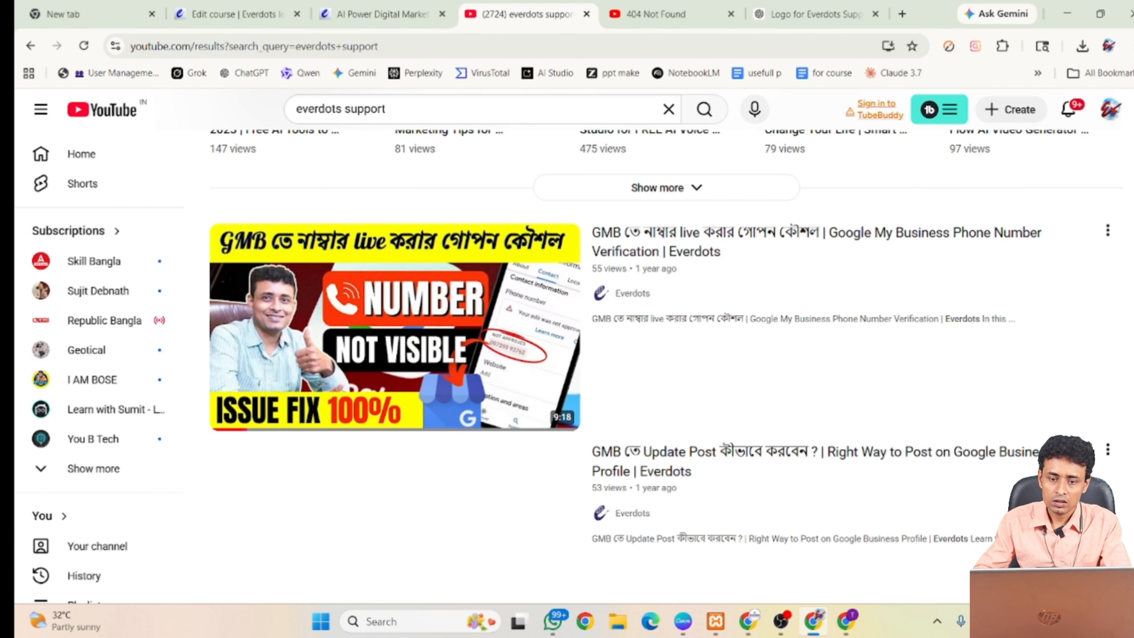
click(620, 257)
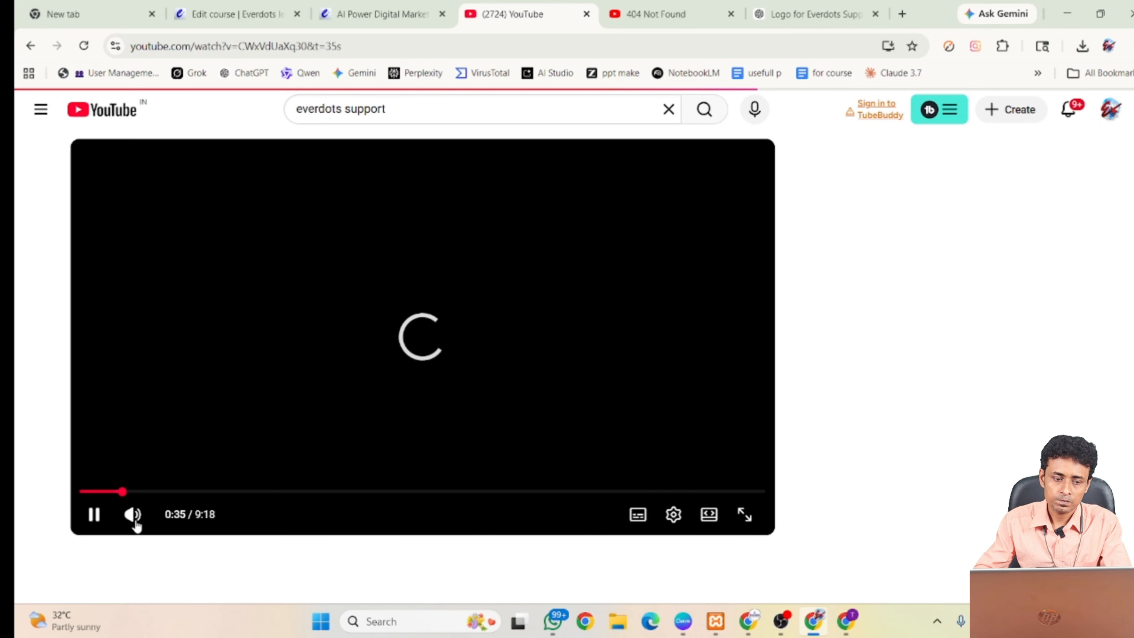
click(93, 514)
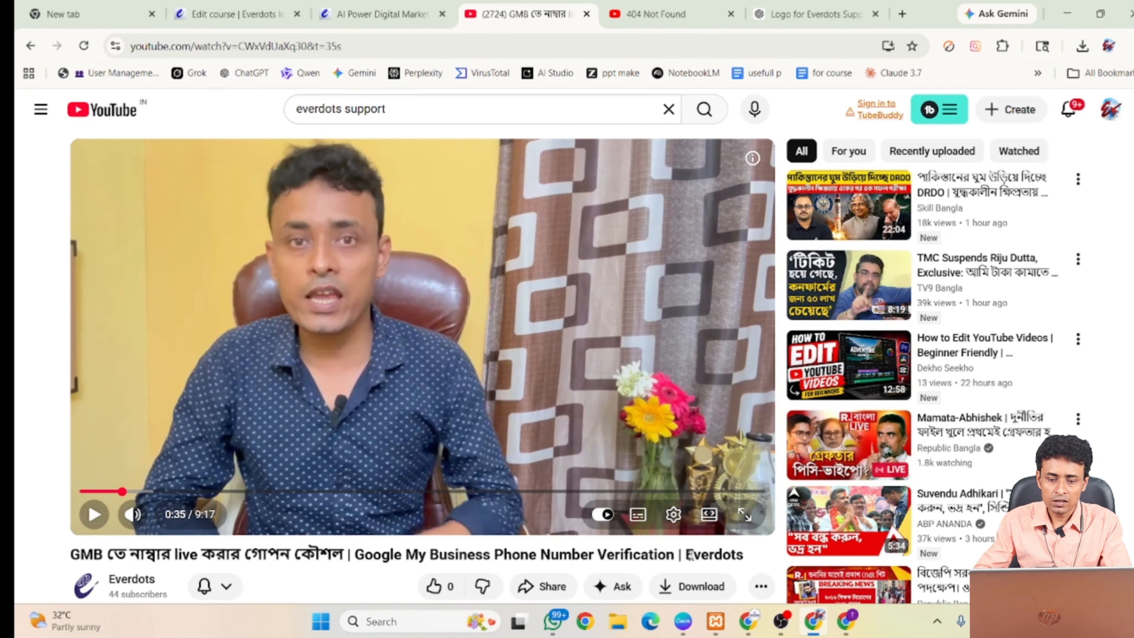
- Review the GMB video's full description, then open and pause a recommended Bengali news video
scroll(765, 557, down, 5)
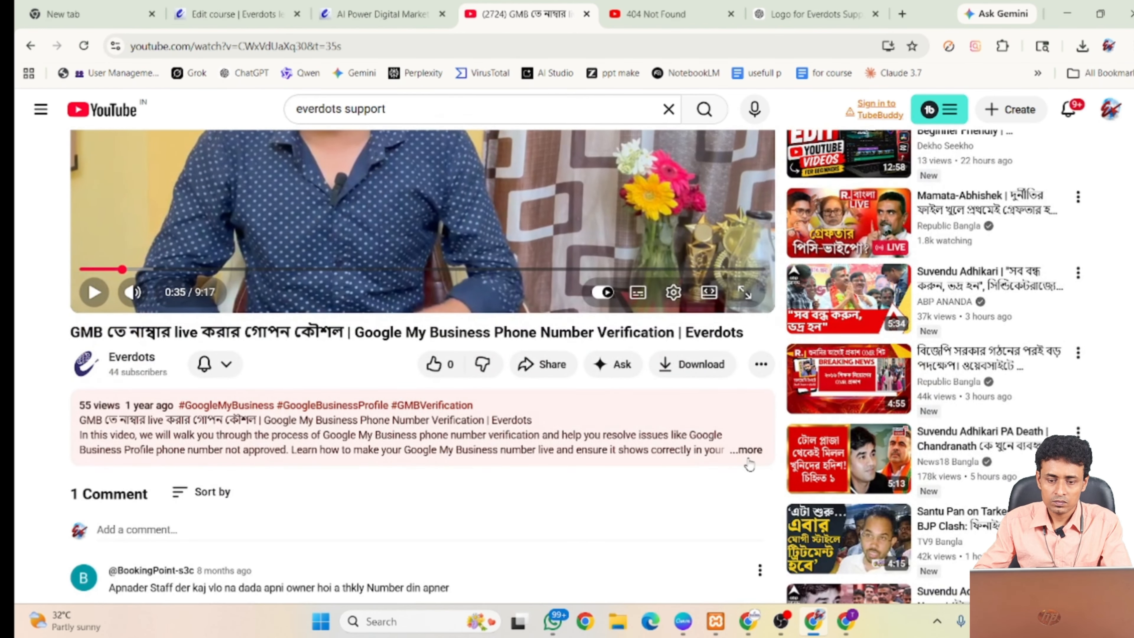
click(746, 449)
scroll(662, 425, down, 1)
drag(1133, 199, 1133, 187)
scroll(419, 366, down, 8)
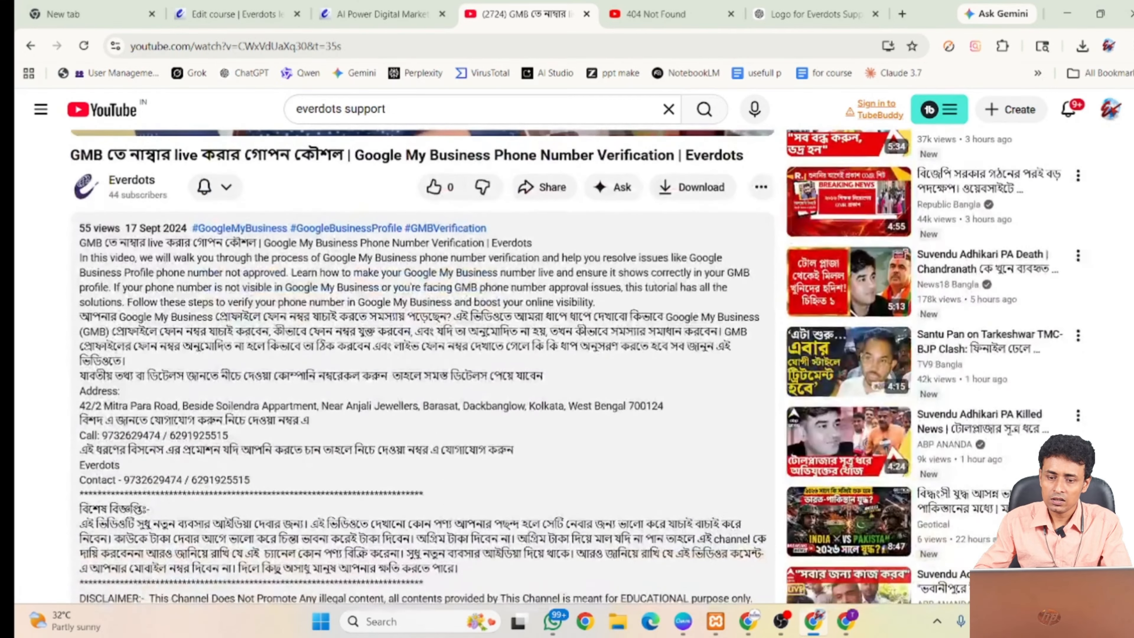
scroll(420, 366, down, 4)
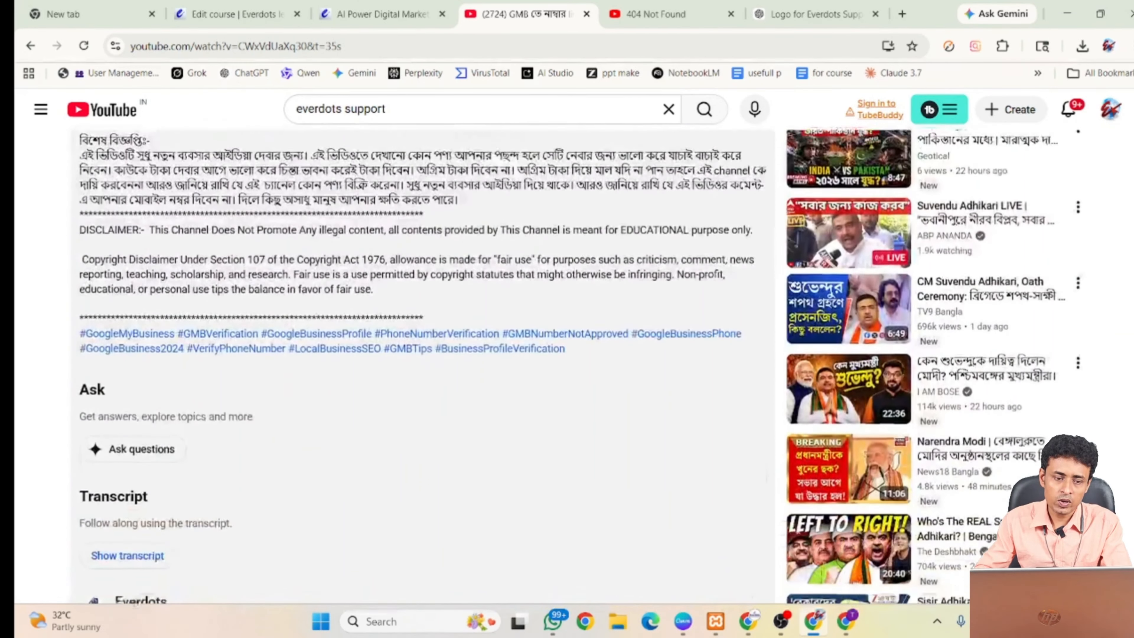
scroll(420, 366, up, 8)
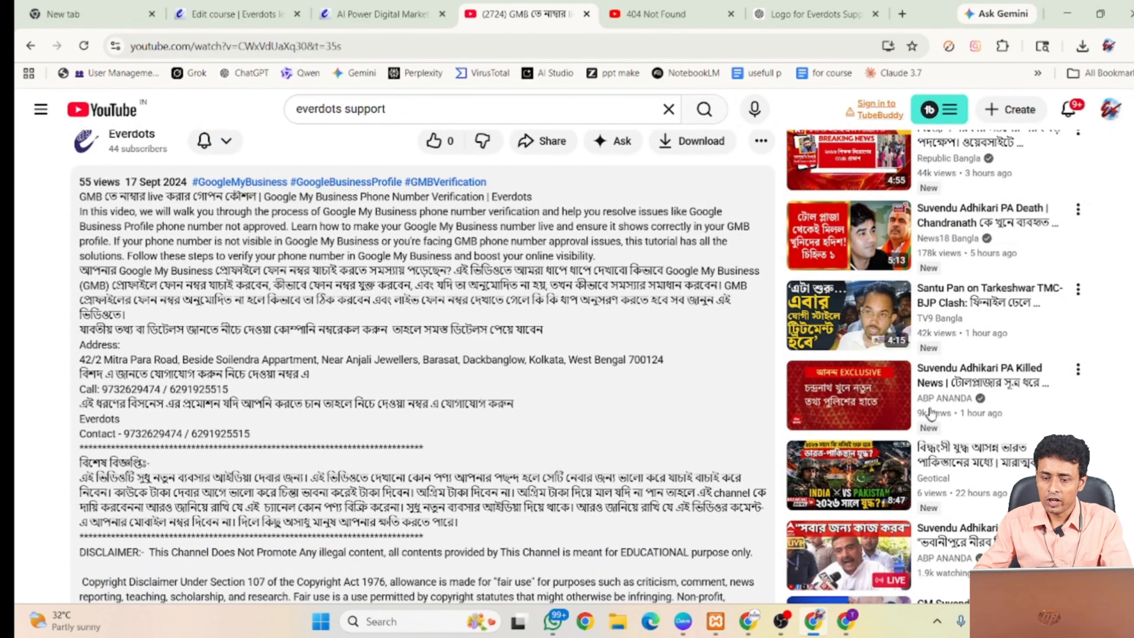
scroll(974, 477, down, 4)
scroll(974, 477, down, 1)
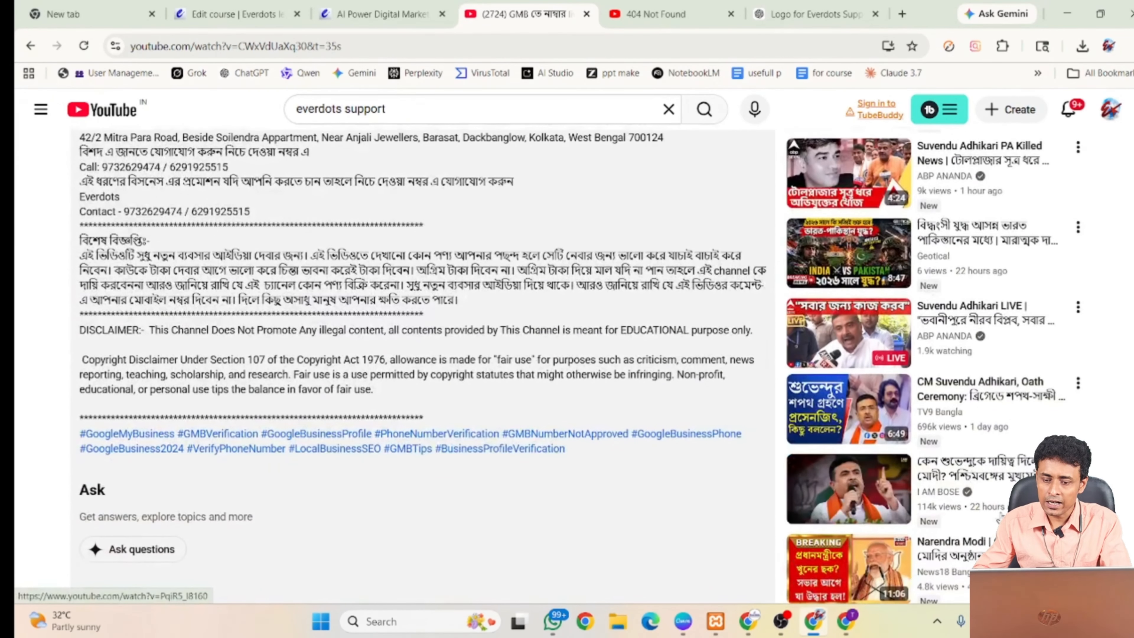
click(950, 476)
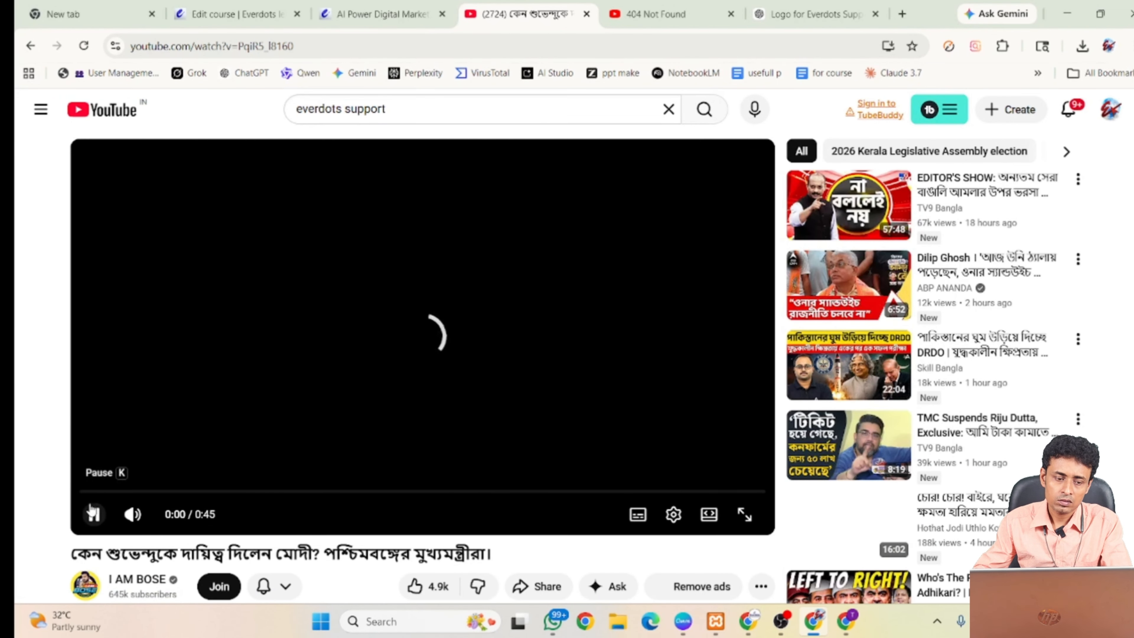
click(94, 514)
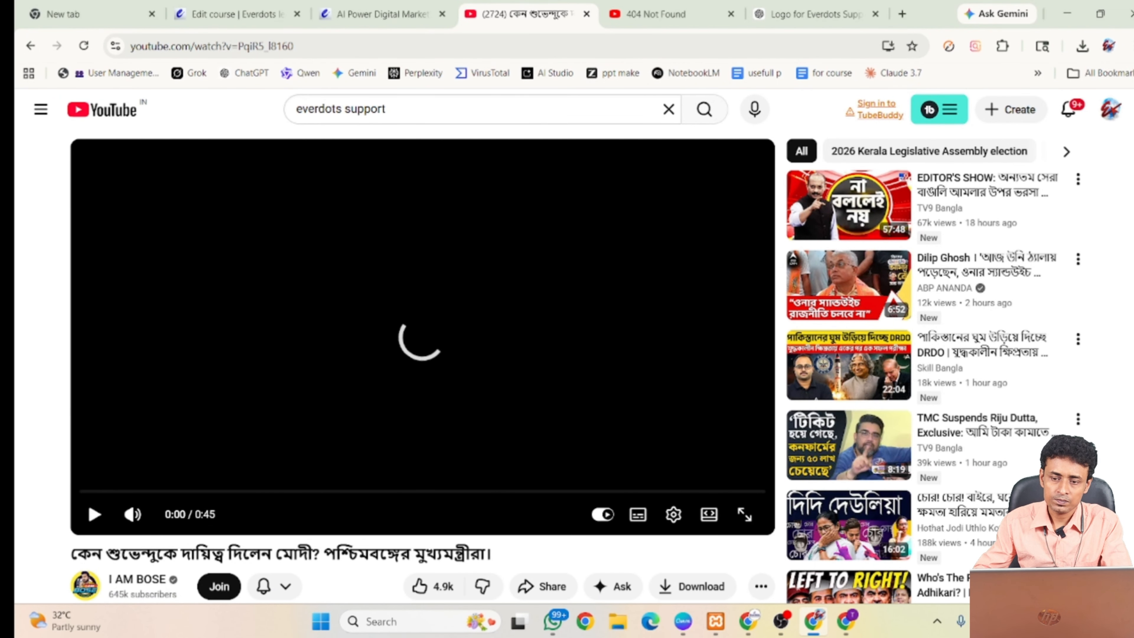
- Expand the Bengali video's description and select the social links from My other social platforms to Instagram
scroll(899, 271, down, 6)
scroll(745, 339, down, 2)
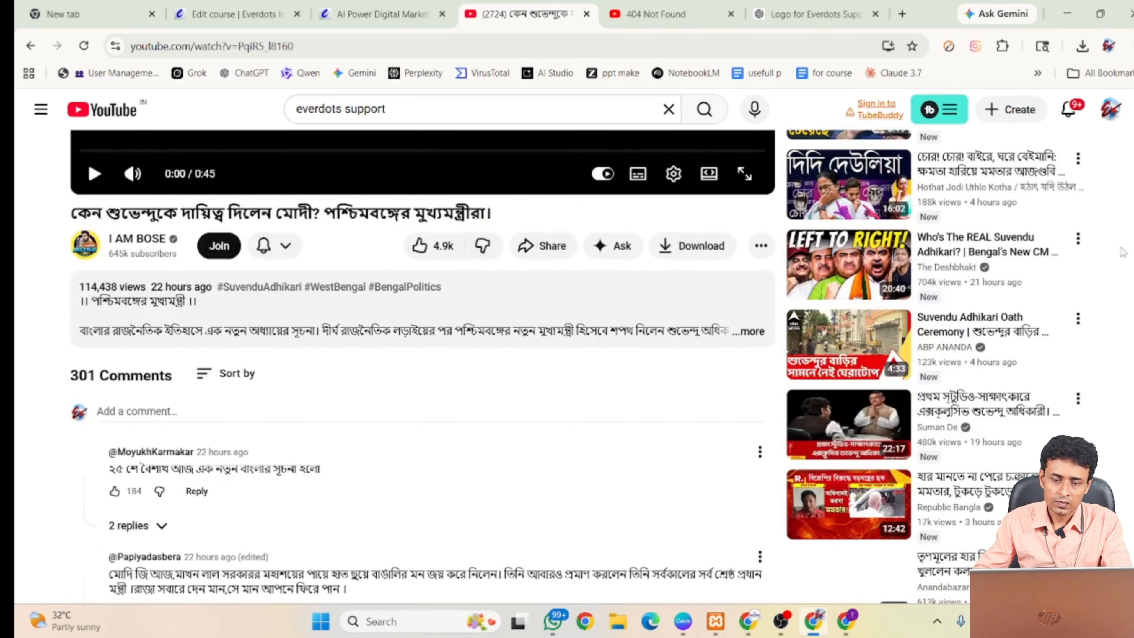
click(747, 333)
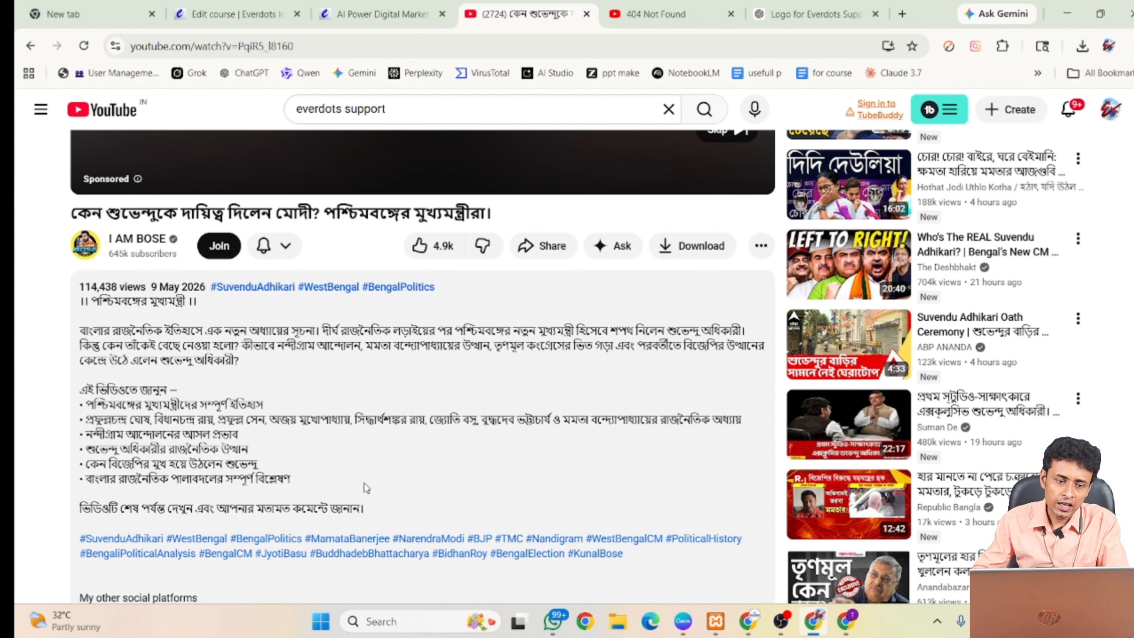
scroll(365, 483, down, 5)
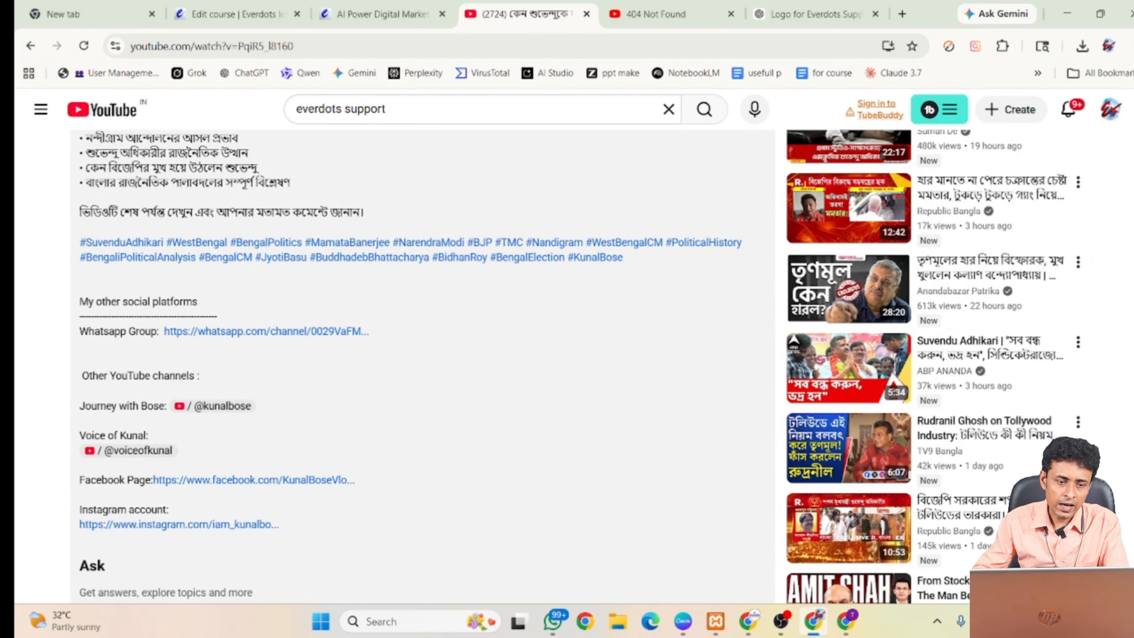
drag(79, 296, 282, 536)
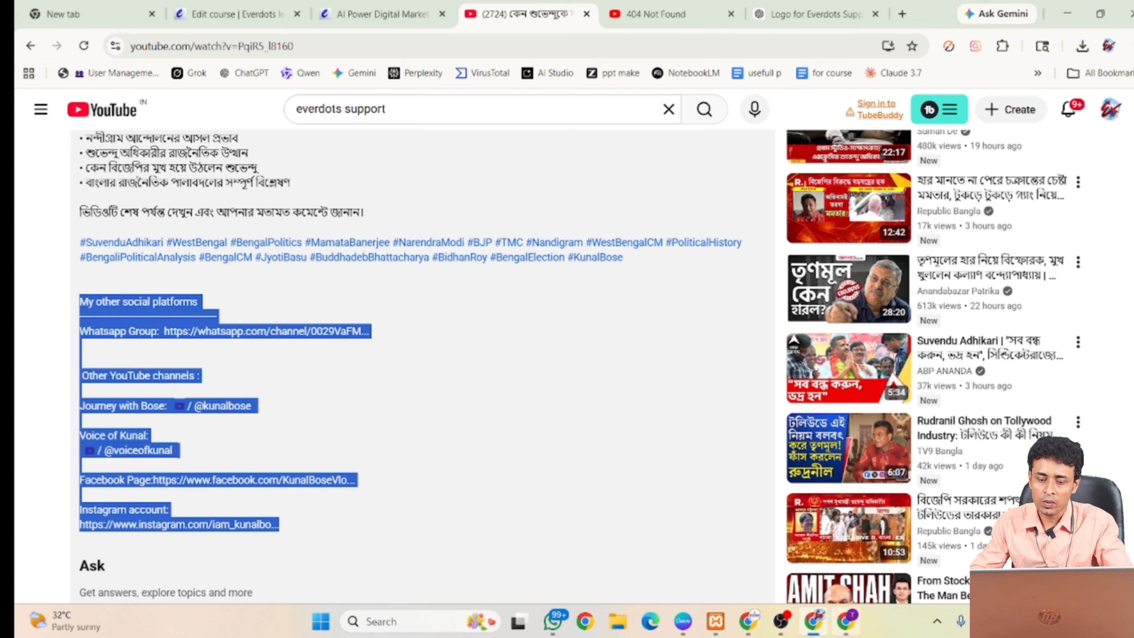
- Paste the copied social links into the default description and pause the video playing in another tab
click(841, 628)
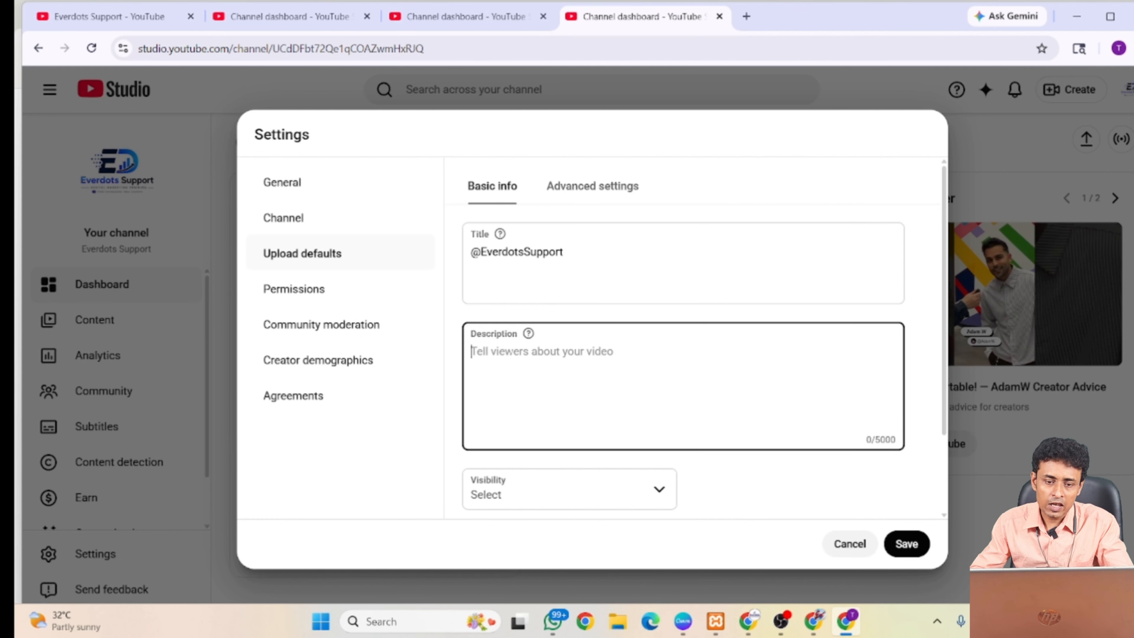
key(ctrl+v)
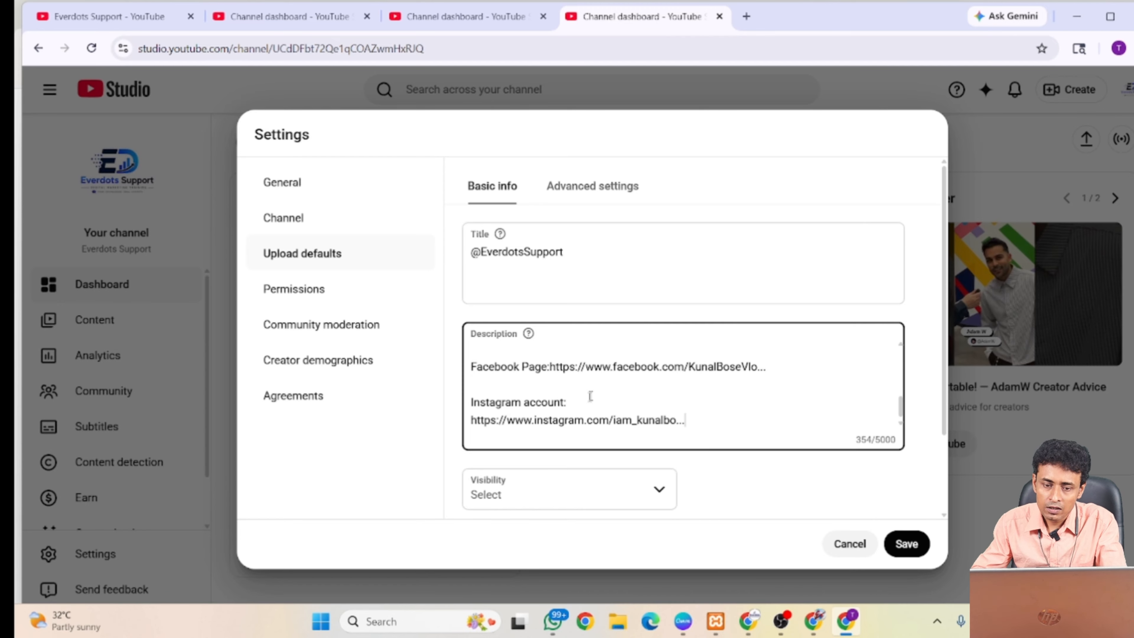
click(471, 17)
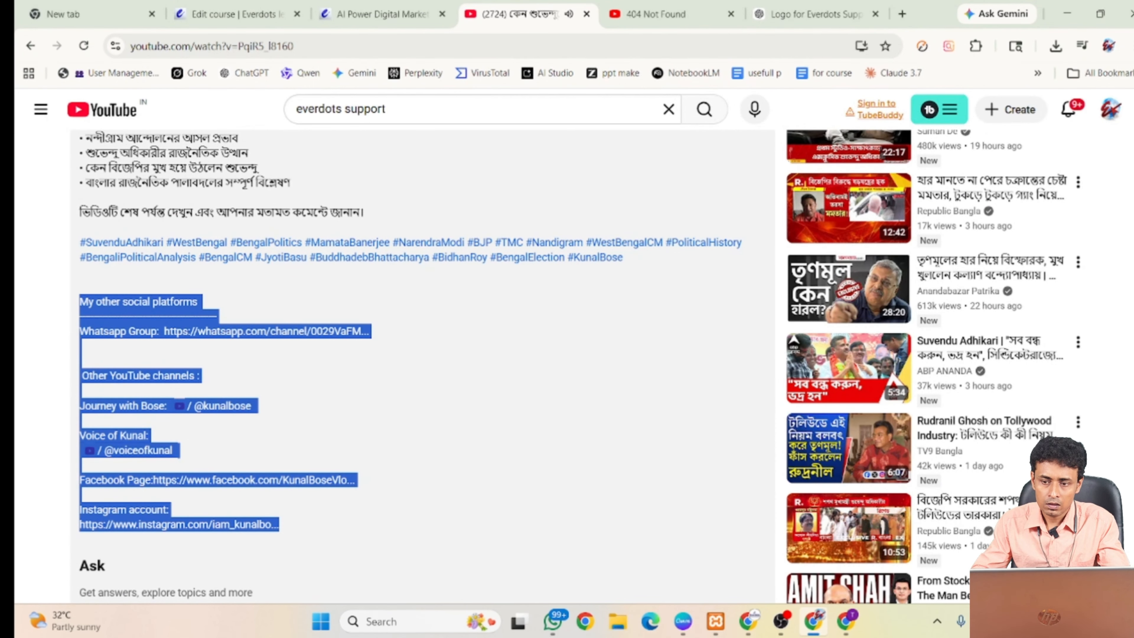
scroll(321, 332, up, 10)
click(572, 282)
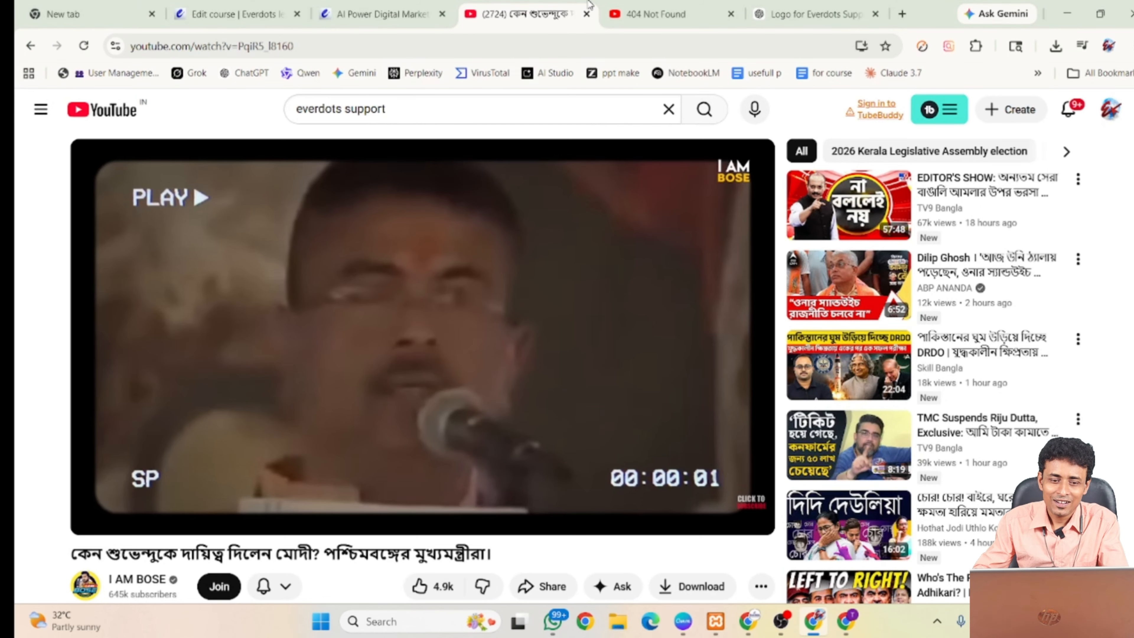
click(842, 631)
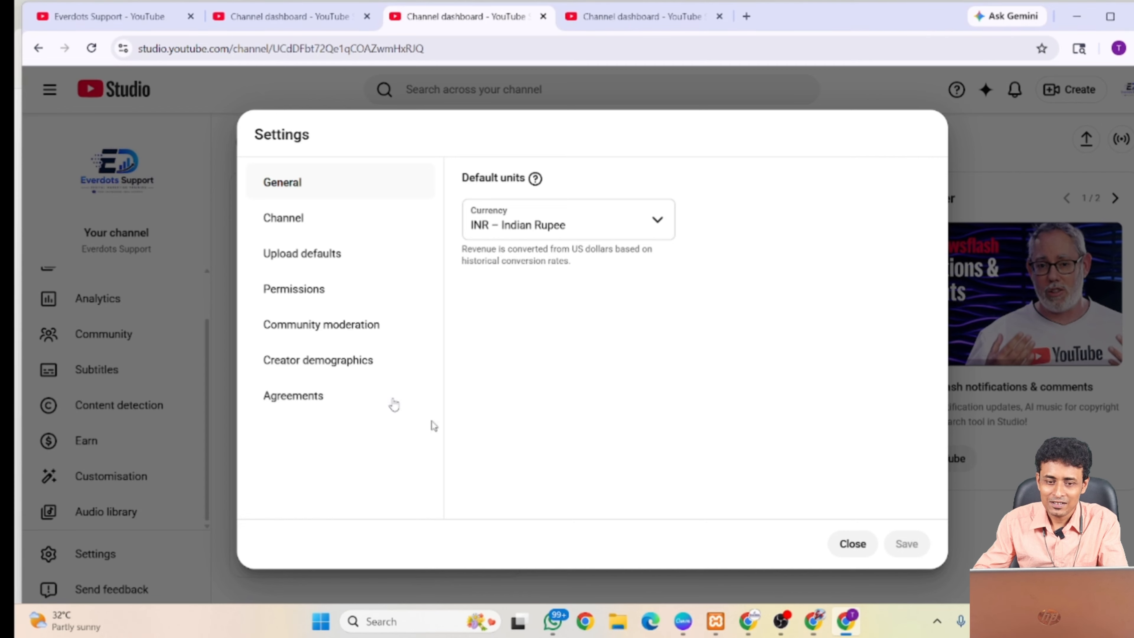
click(326, 268)
click(503, 373)
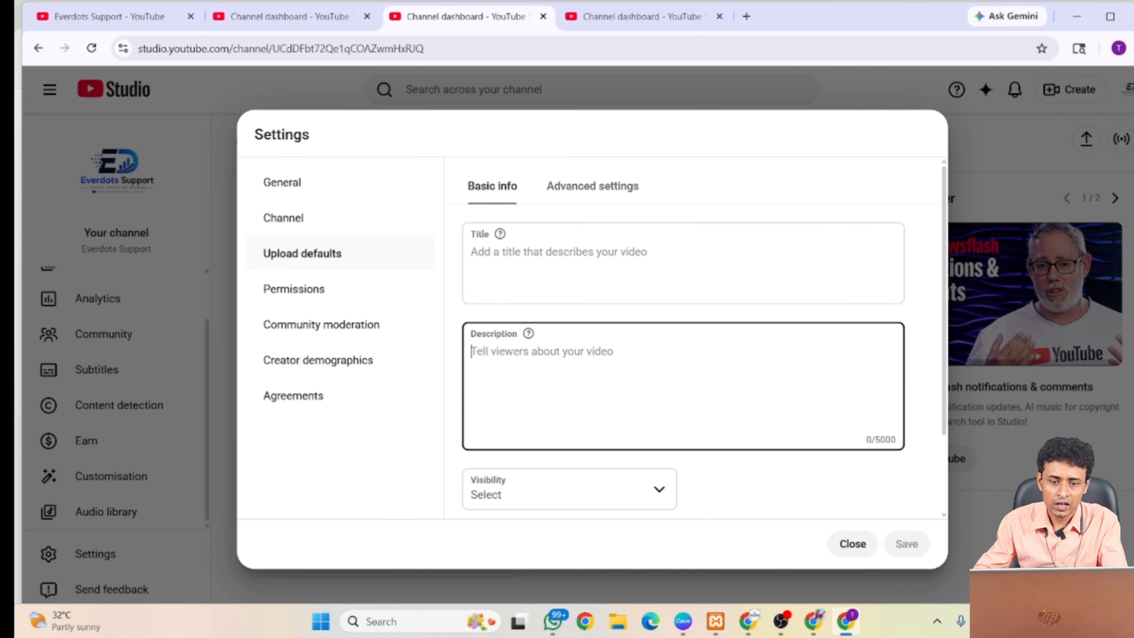
key(ctrl+v)
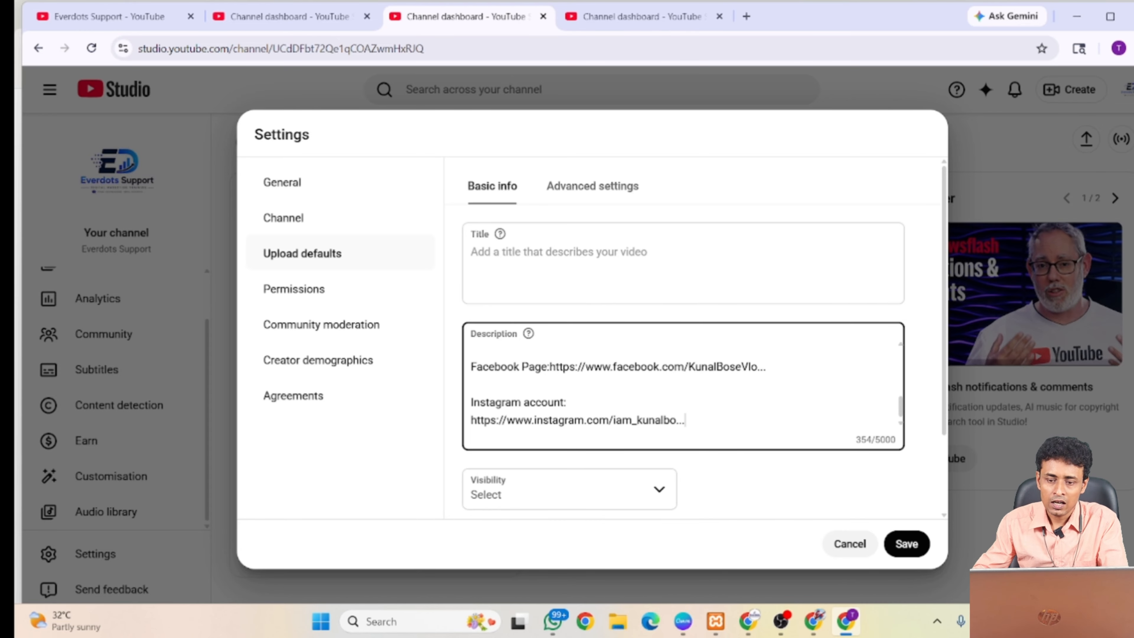
click(534, 260)
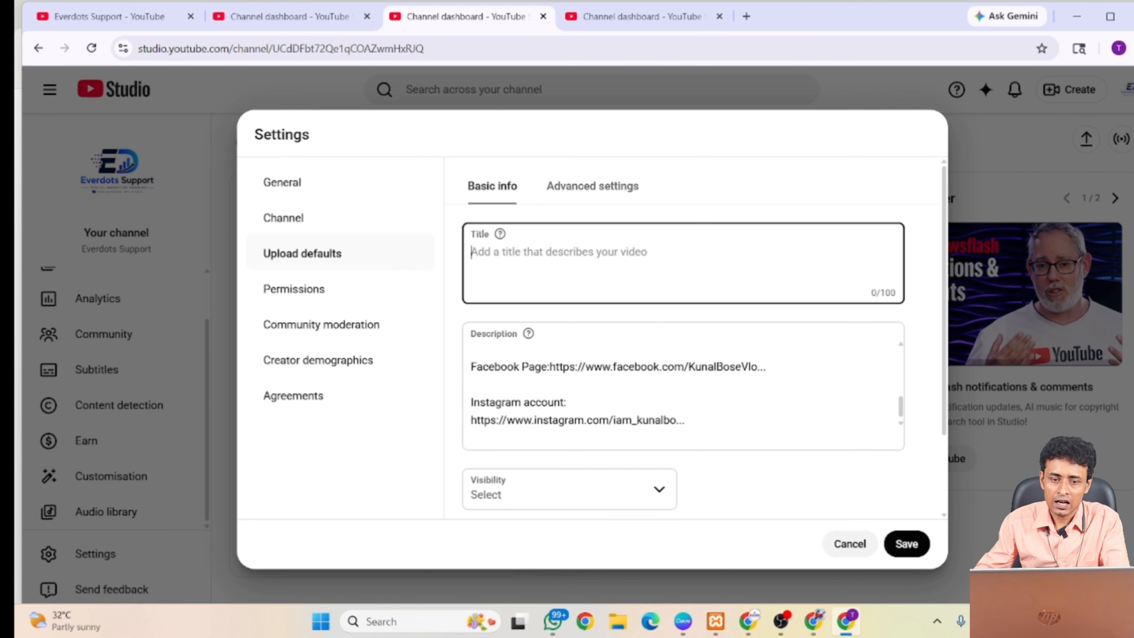
text(@)
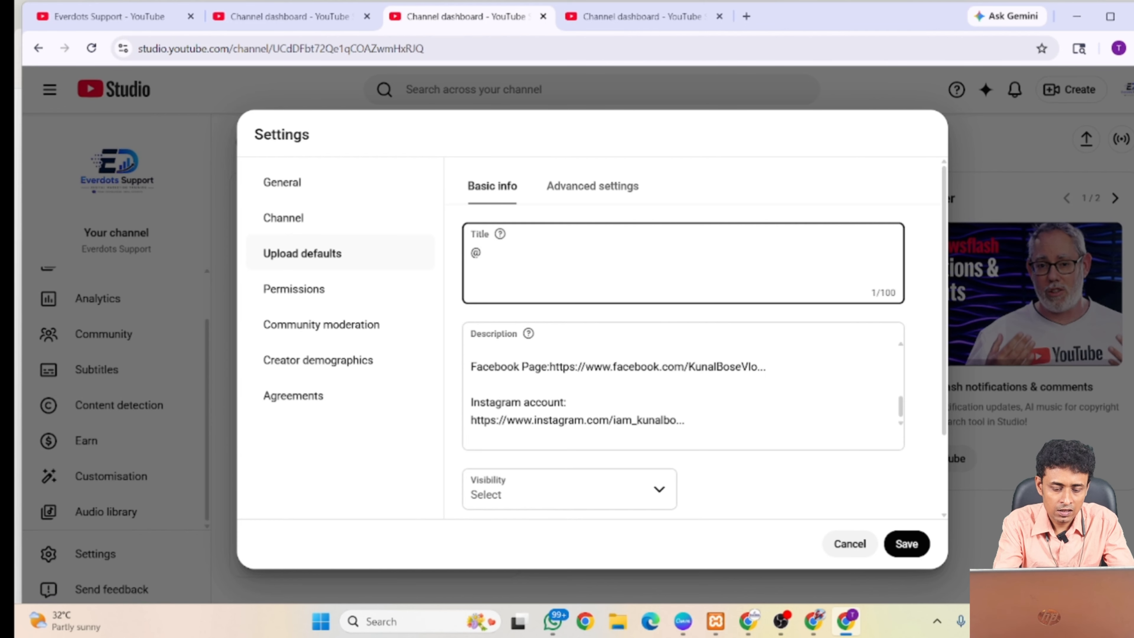
text(everdo)
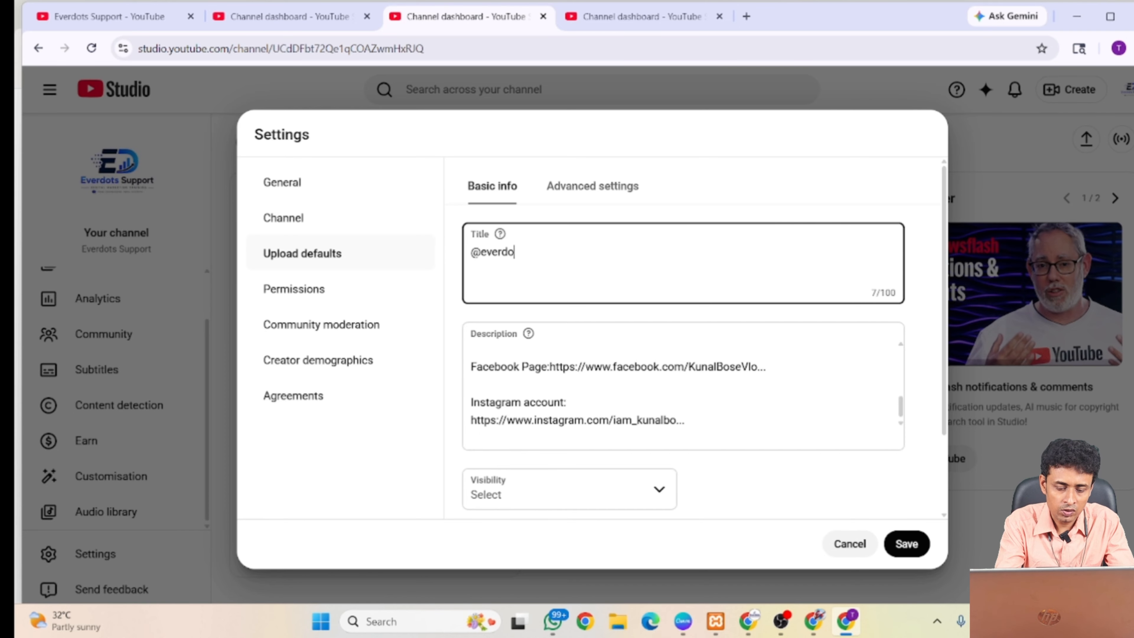
text(tssu)
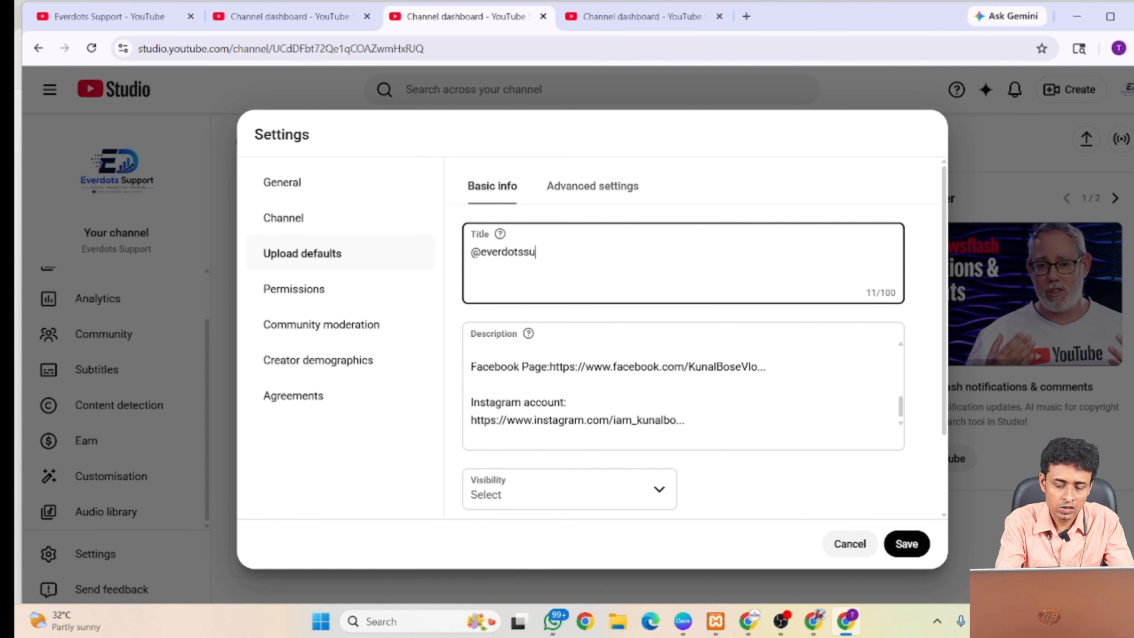
text(pport)
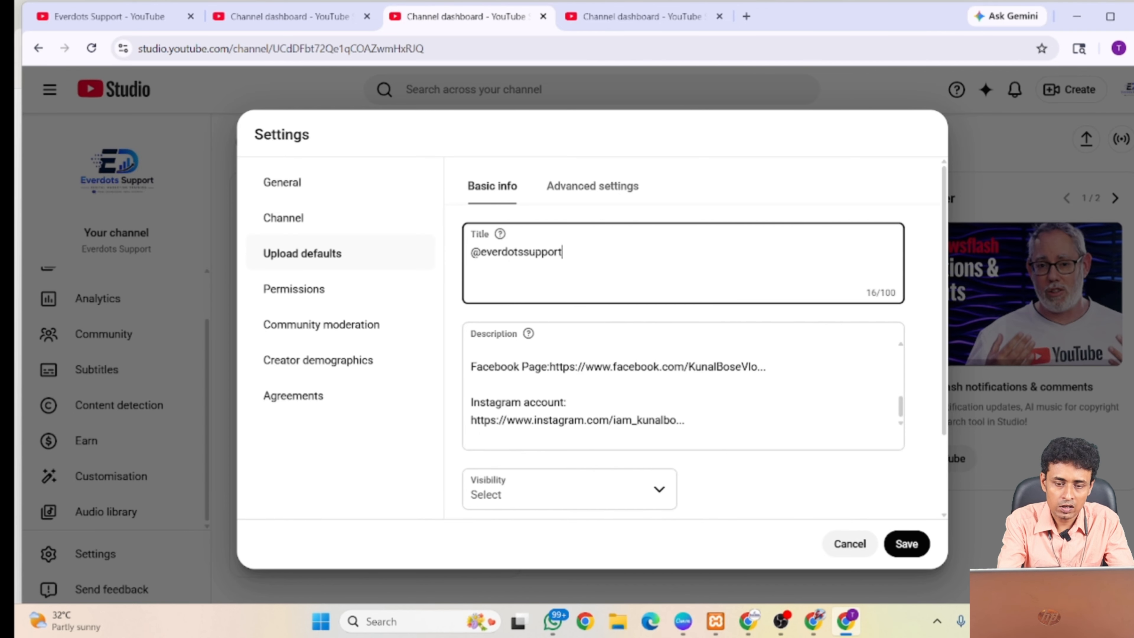
- Check the pasted description by selecting its WhatsApp link text
scroll(683, 393, down, 1)
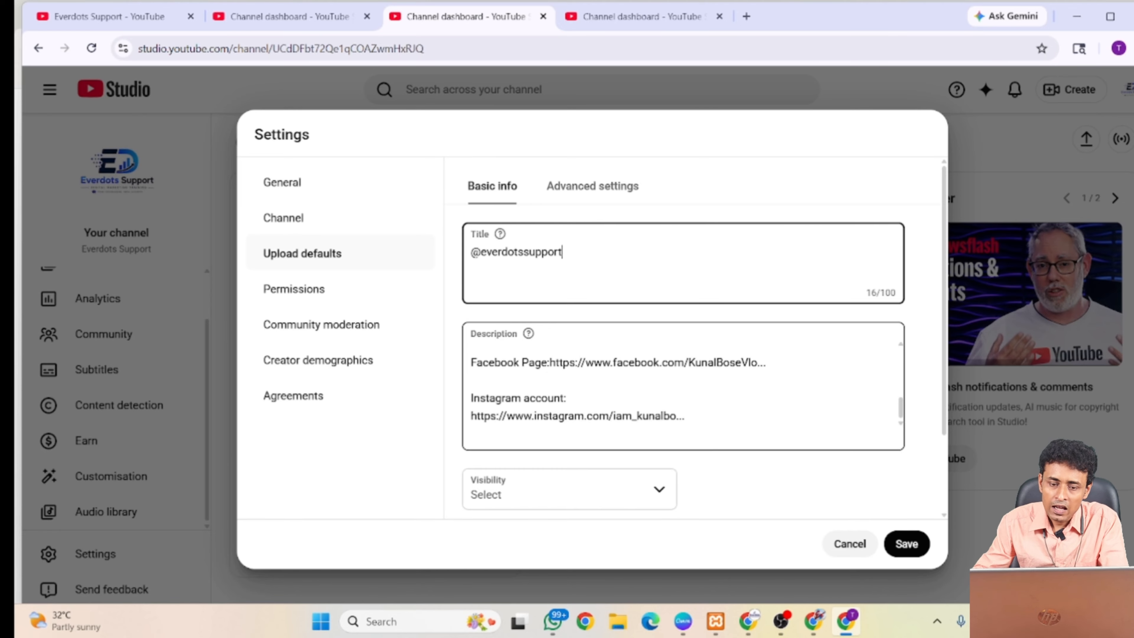
scroll(683, 386, up, 2)
scroll(683, 386, down, 2)
scroll(683, 386, up, 2)
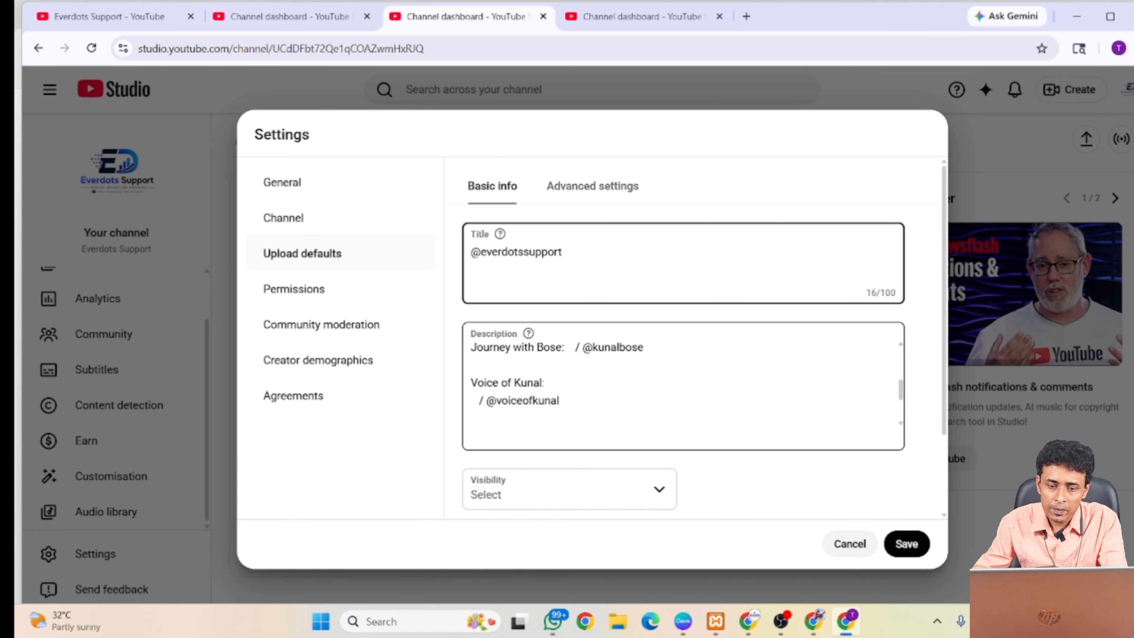
scroll(683, 386, up, 3)
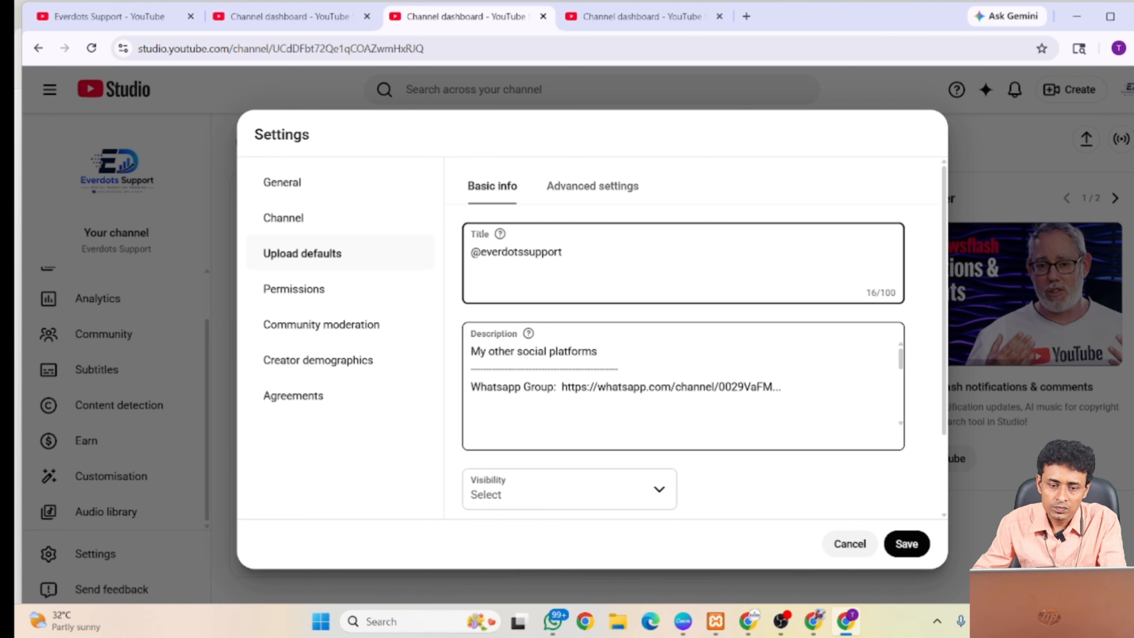
scroll(684, 386, down, 2)
scroll(684, 387, up, 2)
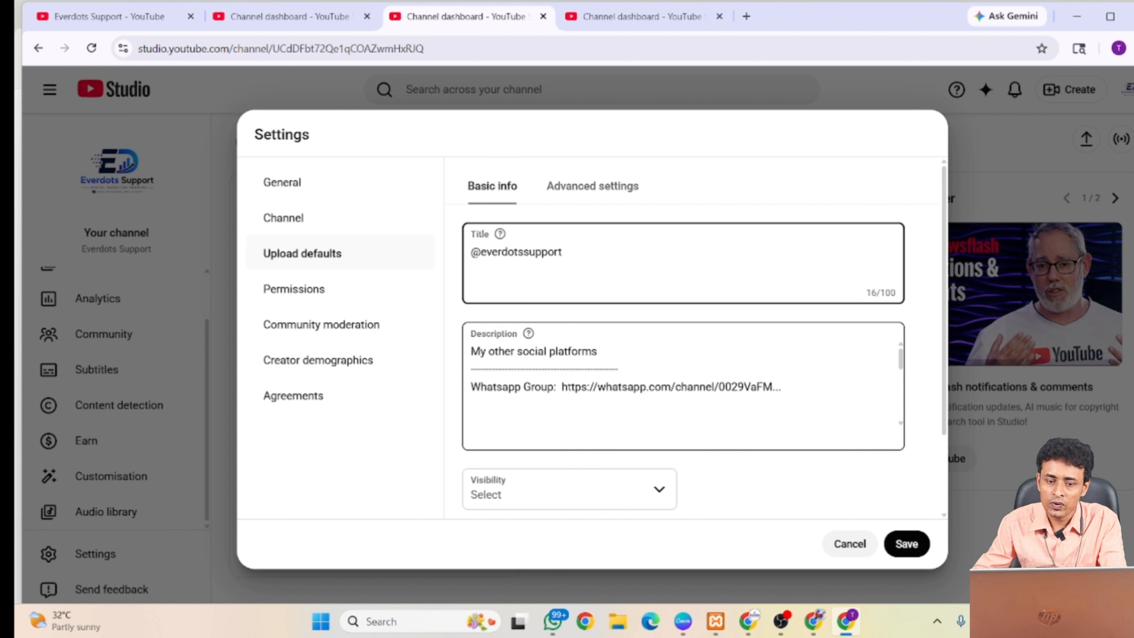
drag(562, 387, 779, 387)
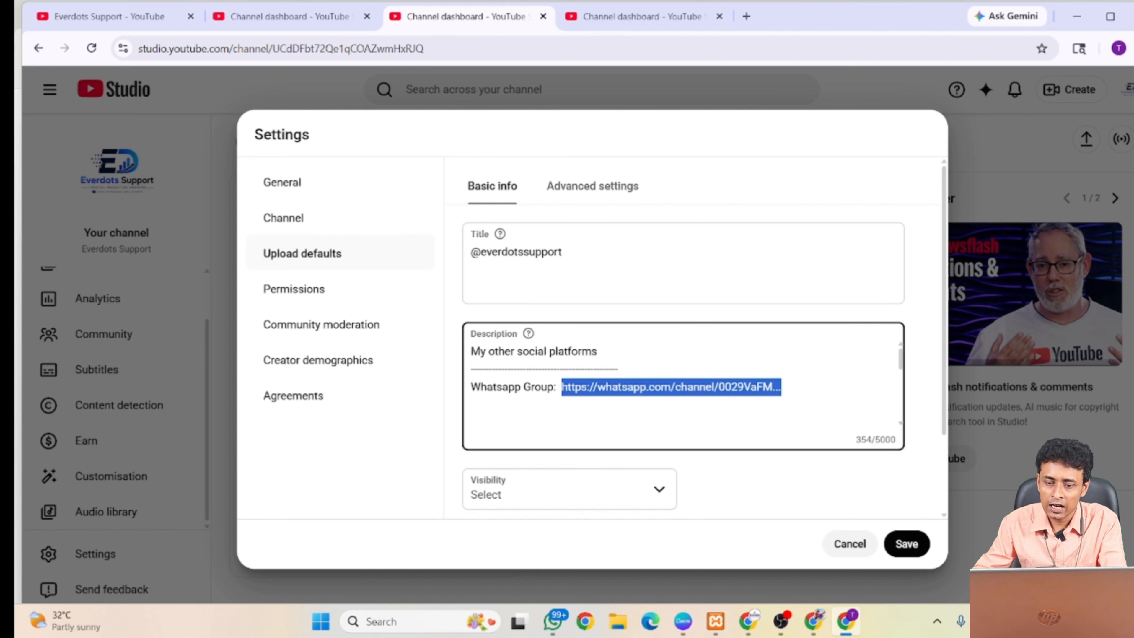
scroll(779, 387, down, 3)
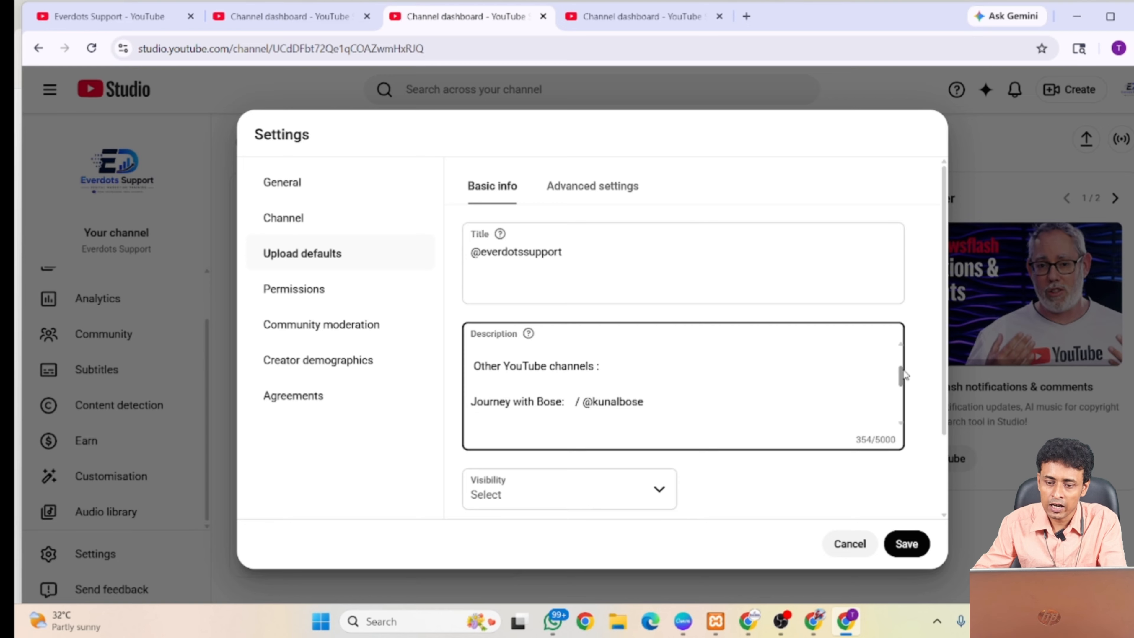
drag(900, 376, 909, 254)
- Add a dotted separator line above My other social platforms in the default description
click(472, 351)
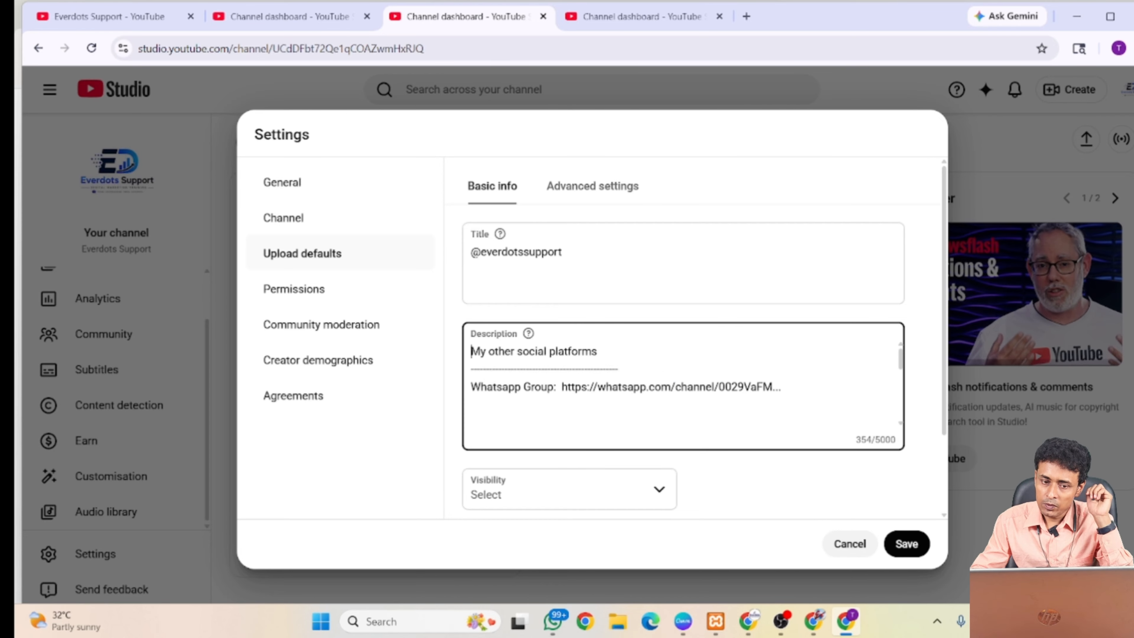
key(Return)
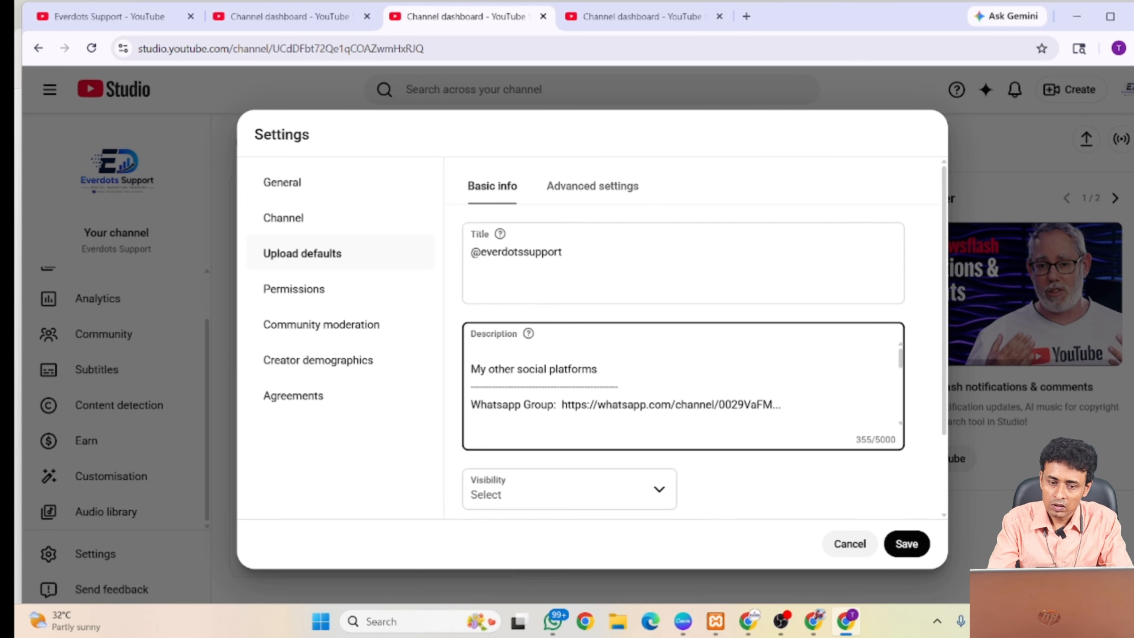
text(..)
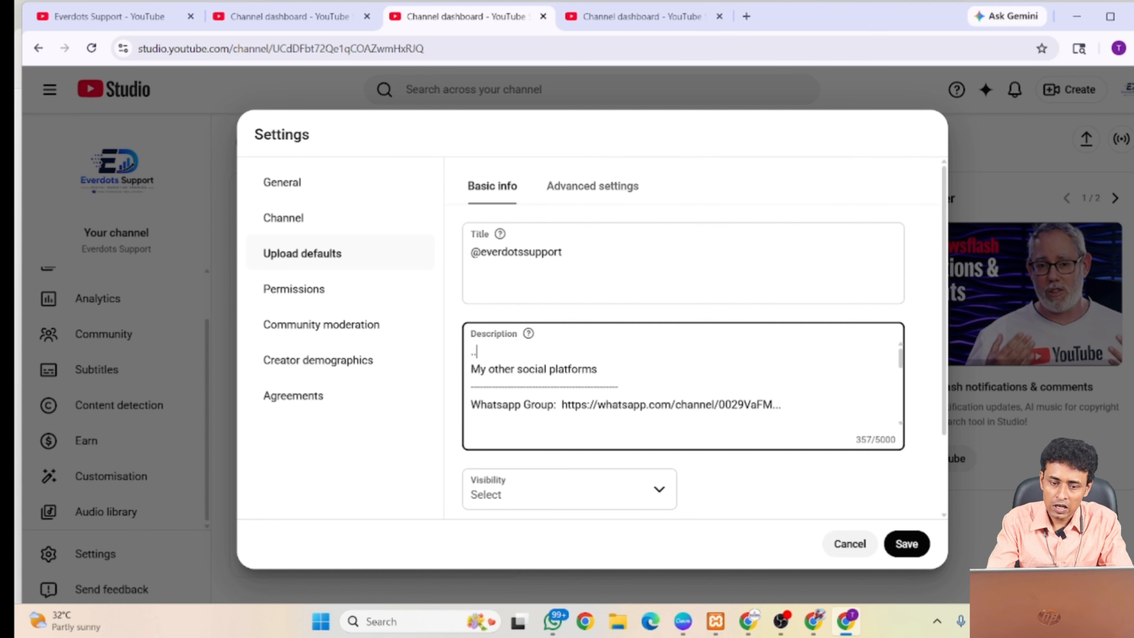
text(....................................................................)
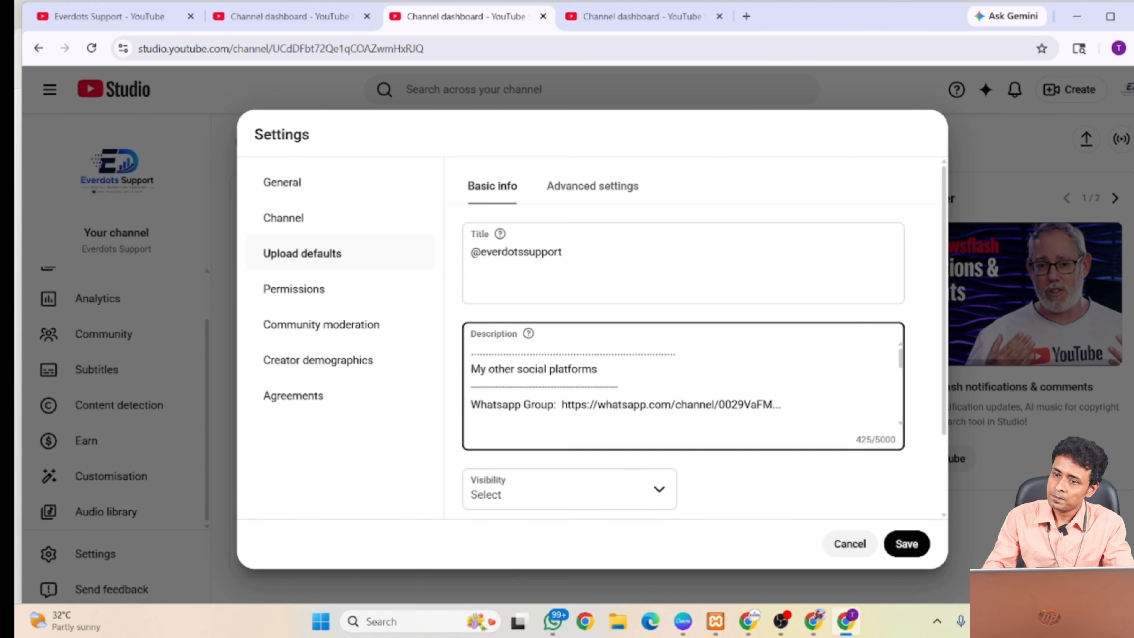
scroll(743, 485, down, 2)
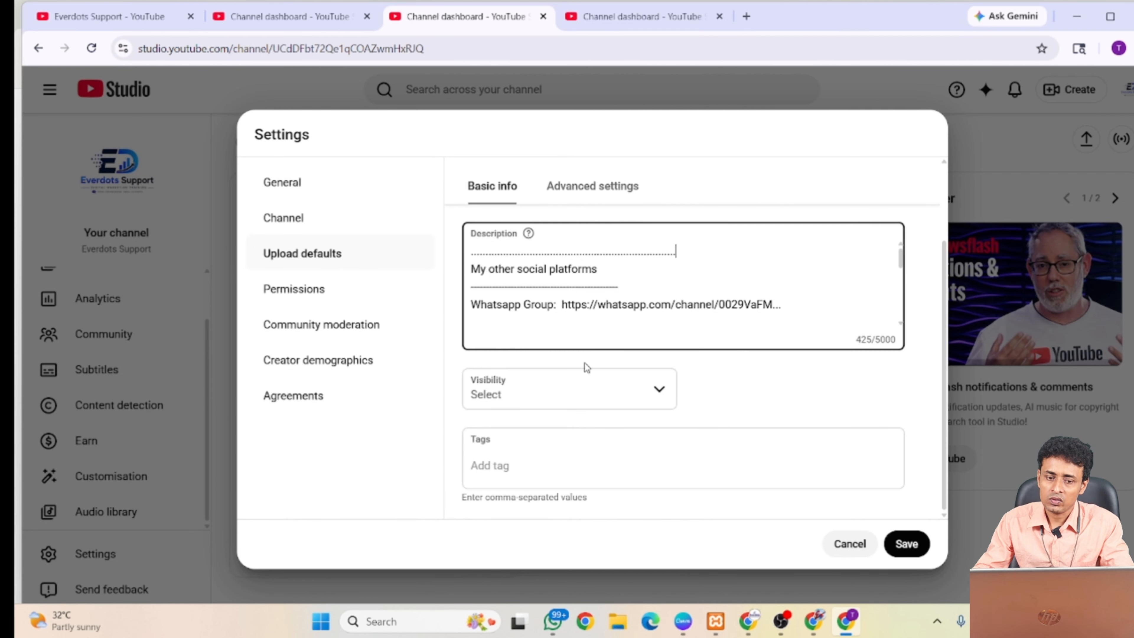
- Set the default visibility to Unlisted after briefly trying Private
click(540, 403)
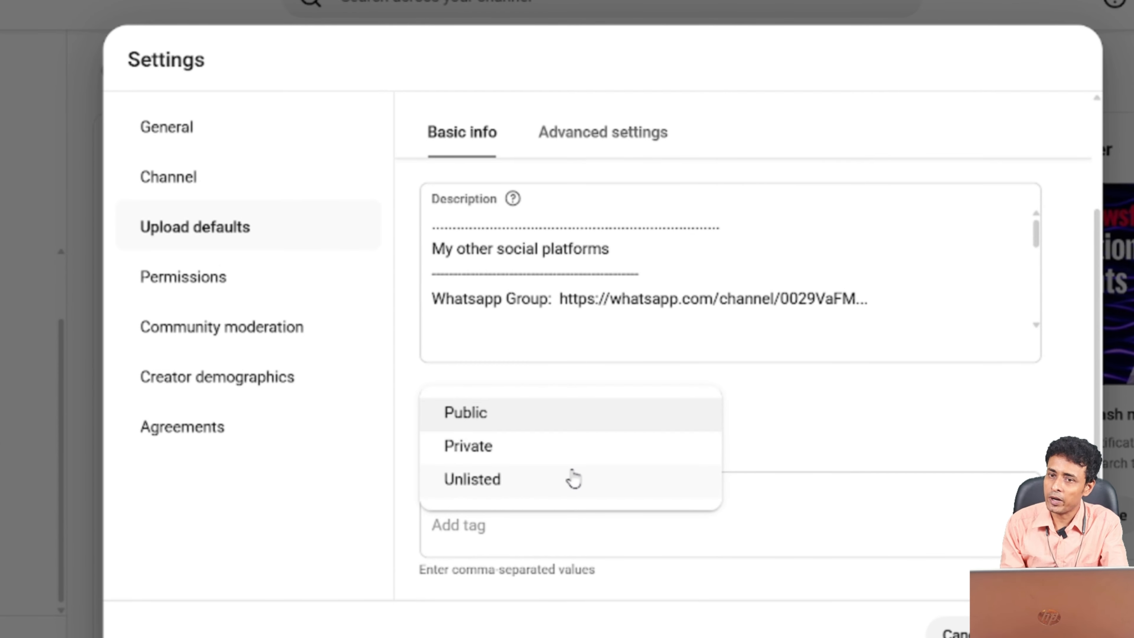
click(574, 479)
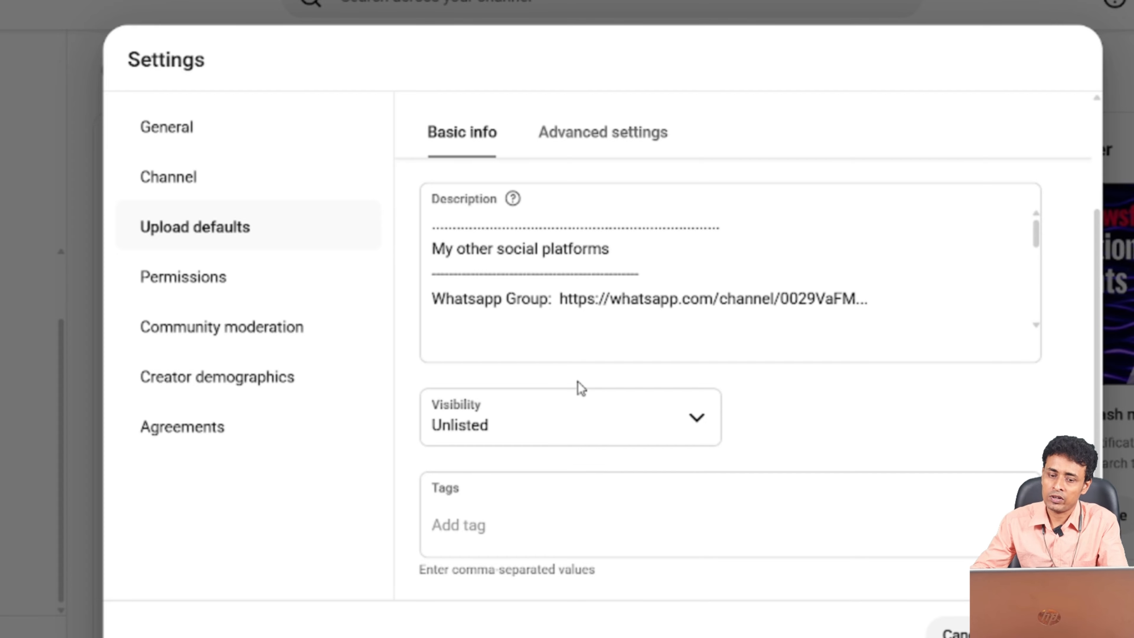
click(580, 428)
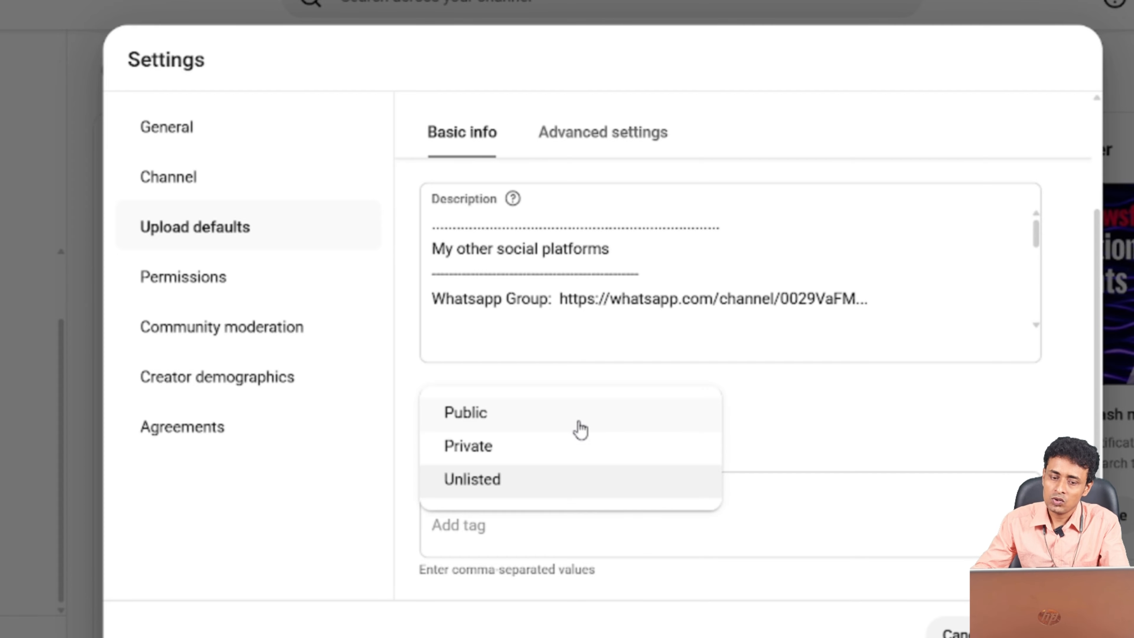
click(521, 460)
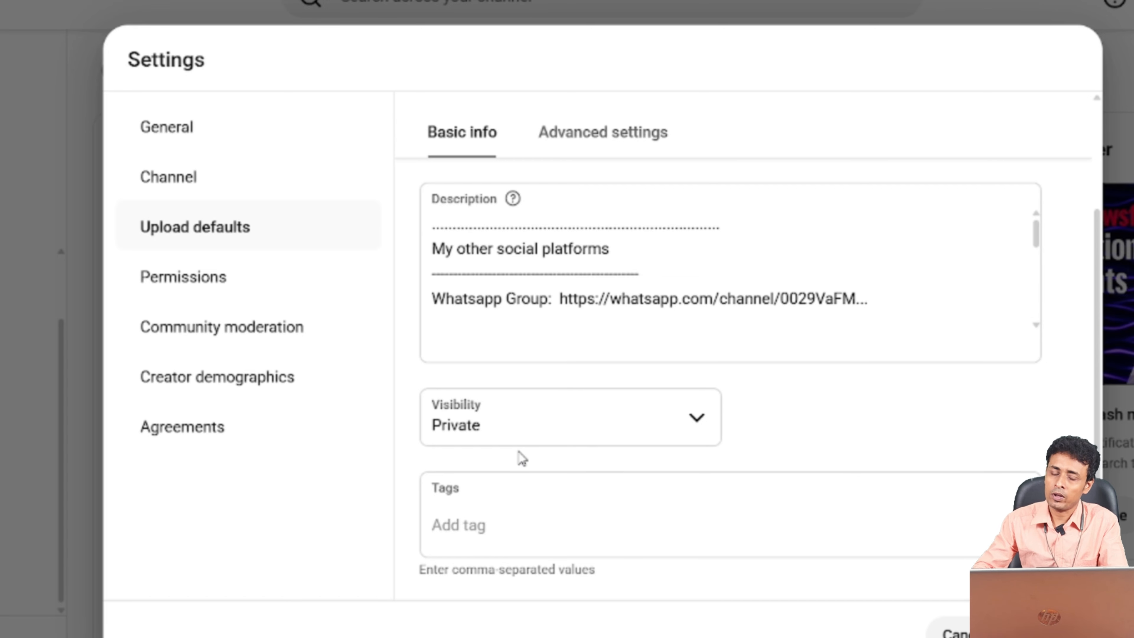
click(522, 442)
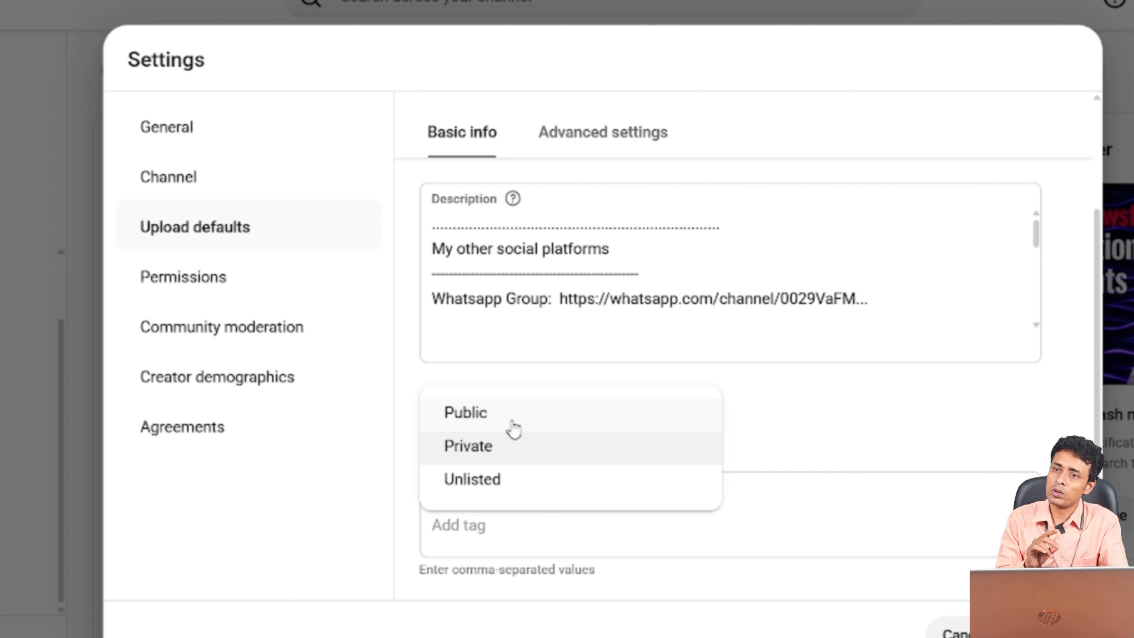
click(502, 490)
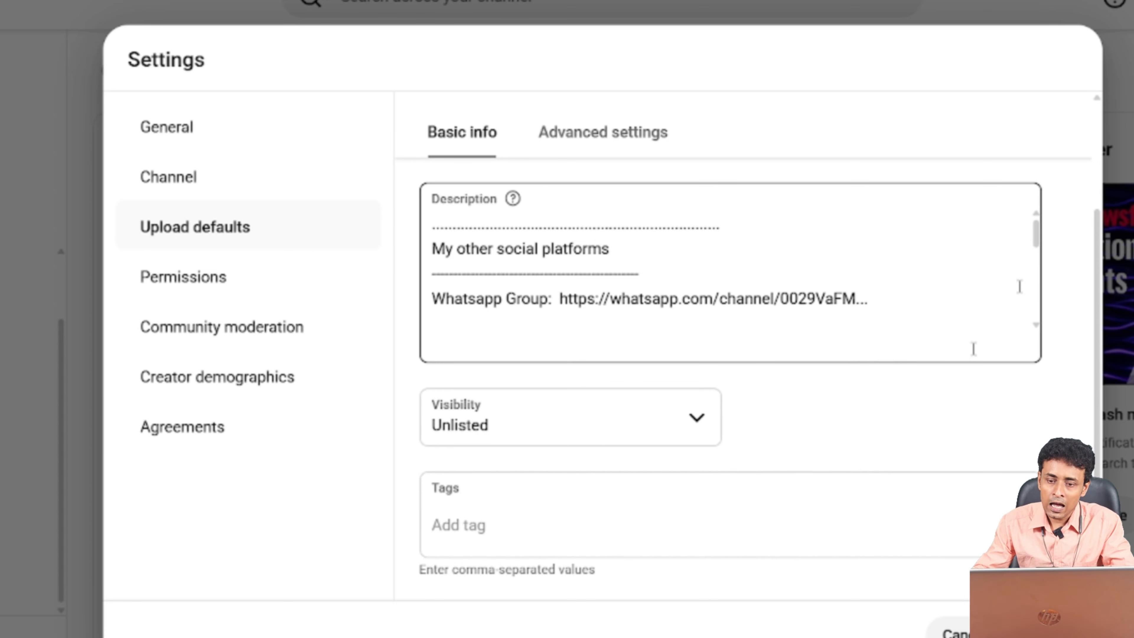
- Add default tags everdots academy, digital marketing course and everdotrs support, then save the defaults
click(553, 555)
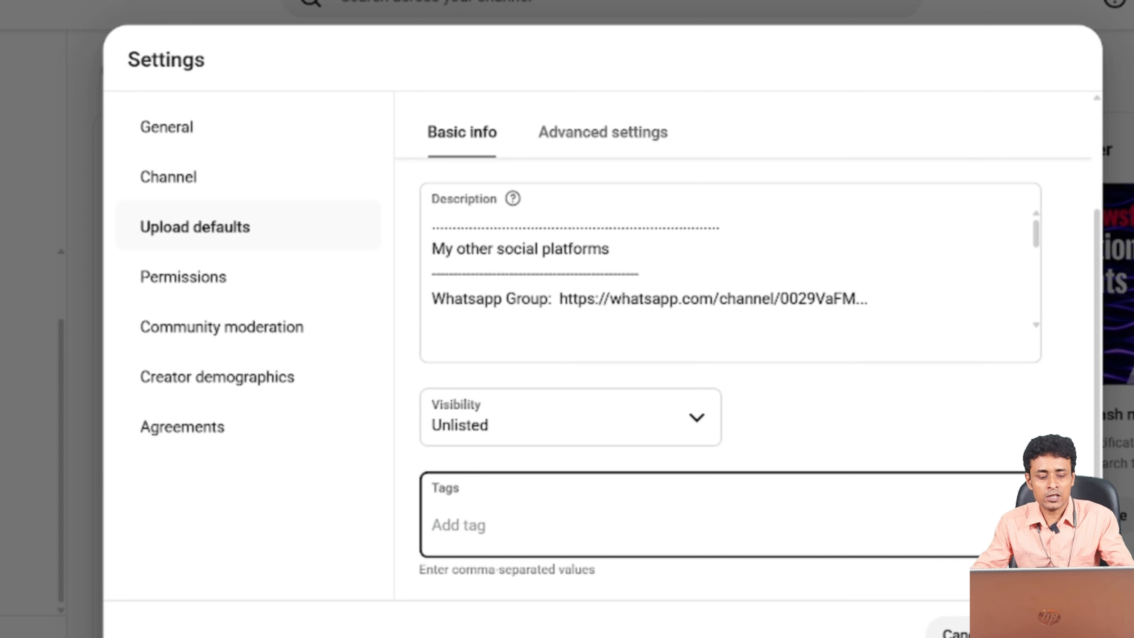
text(eve)
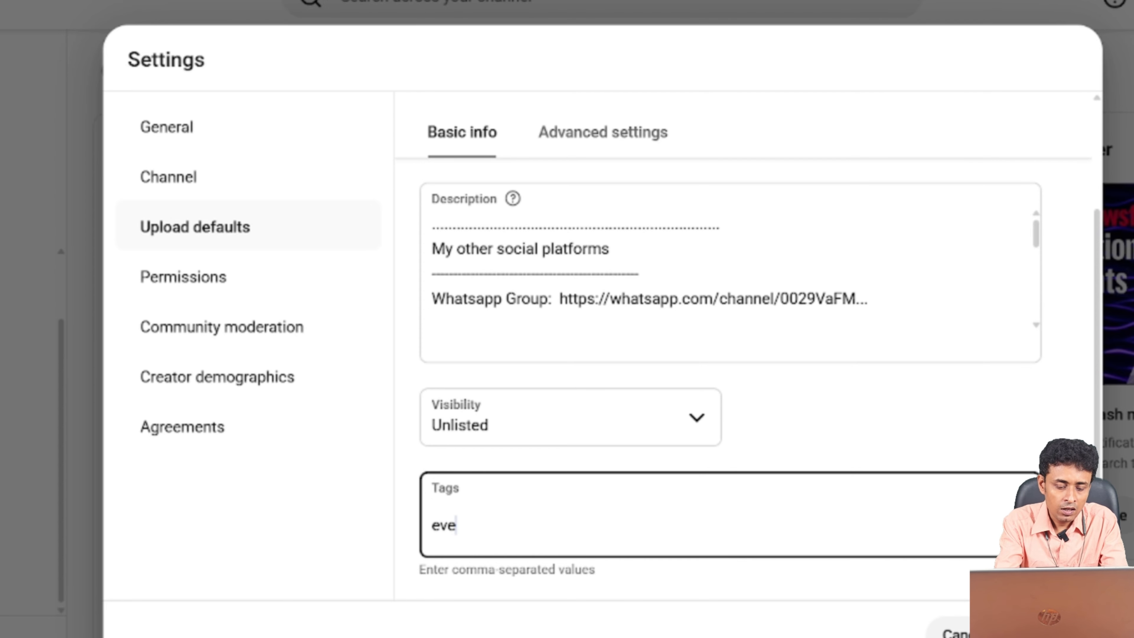
text(rdots)
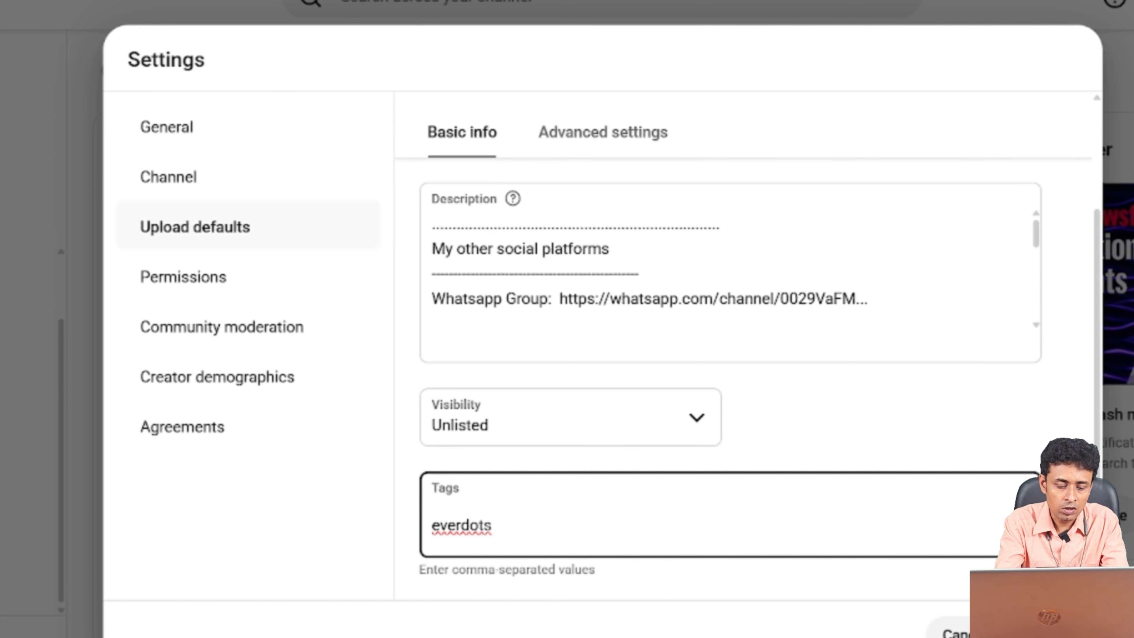
text( academy)
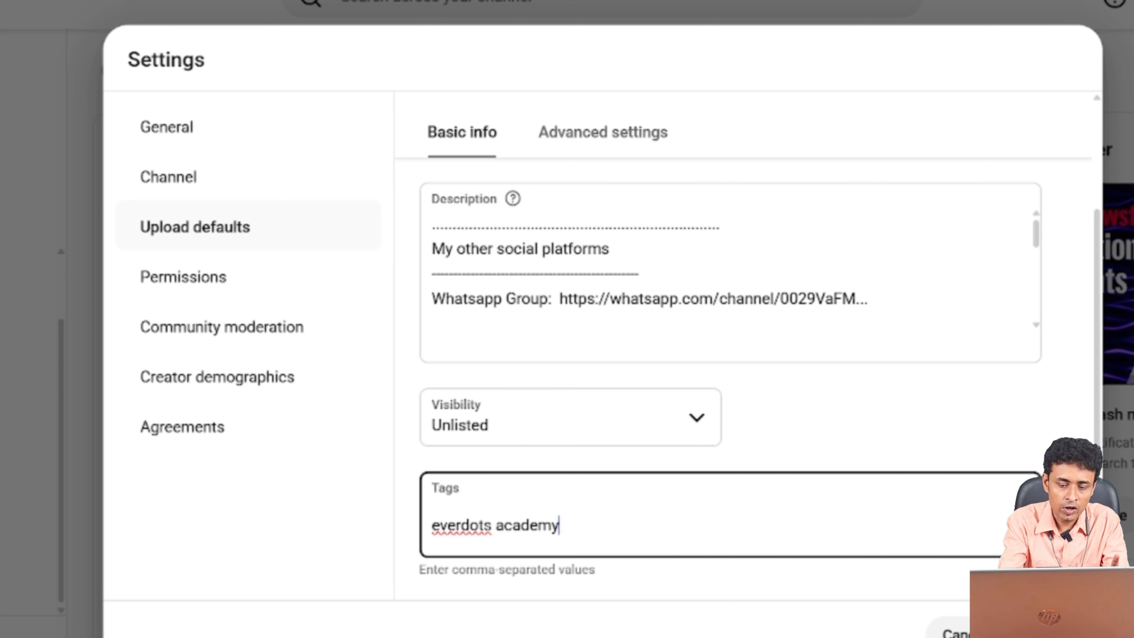
key(Return)
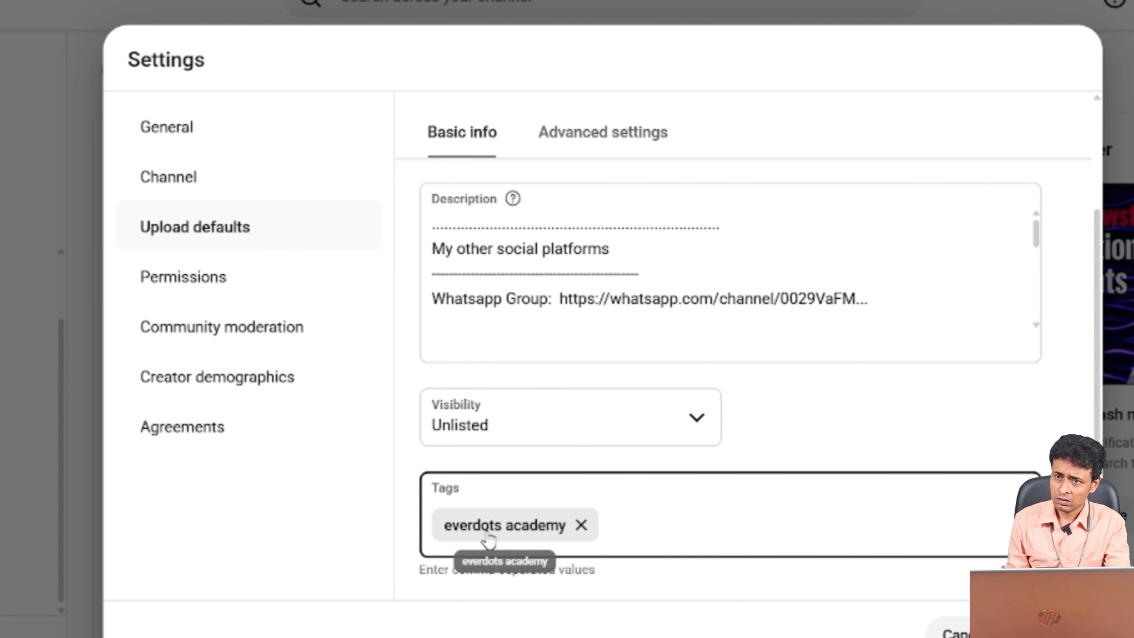
text(dig)
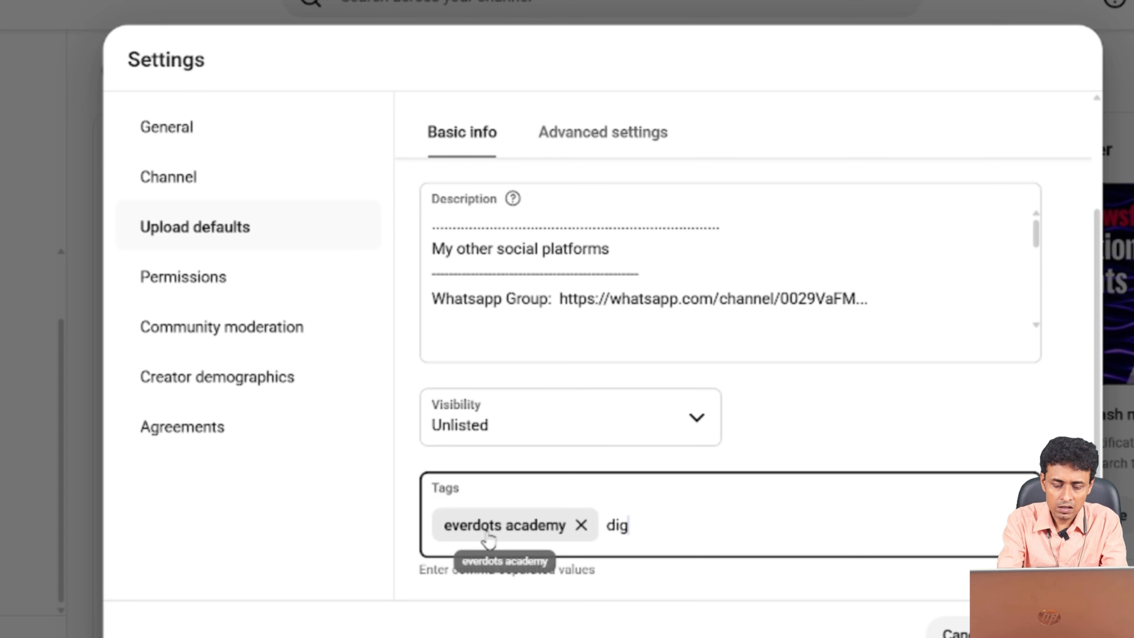
text(ital mar)
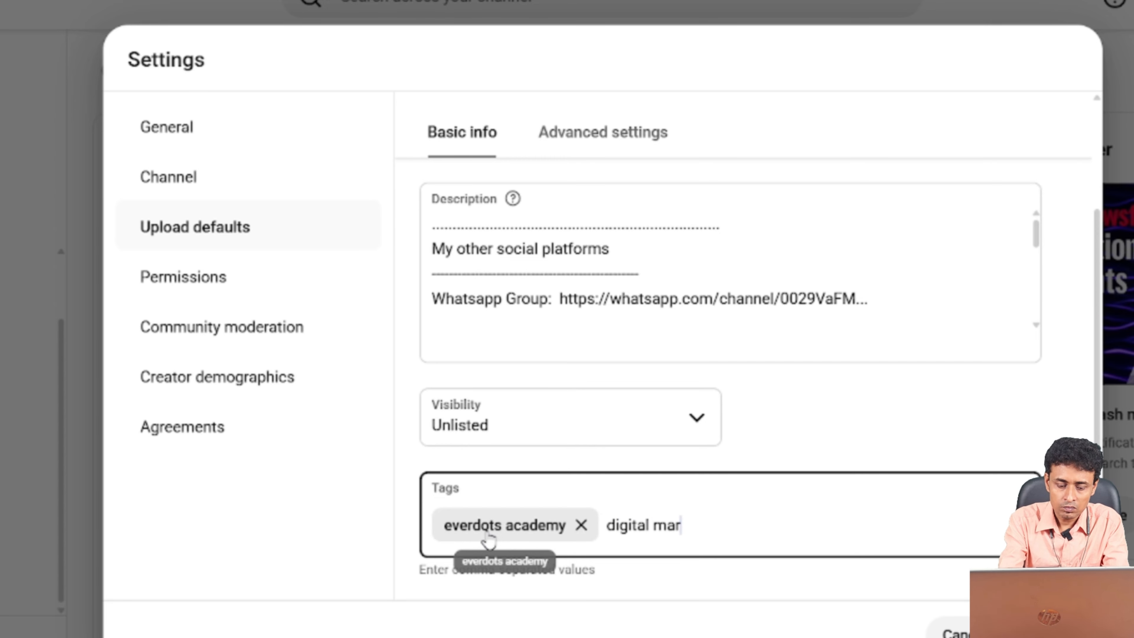
text(ketin)
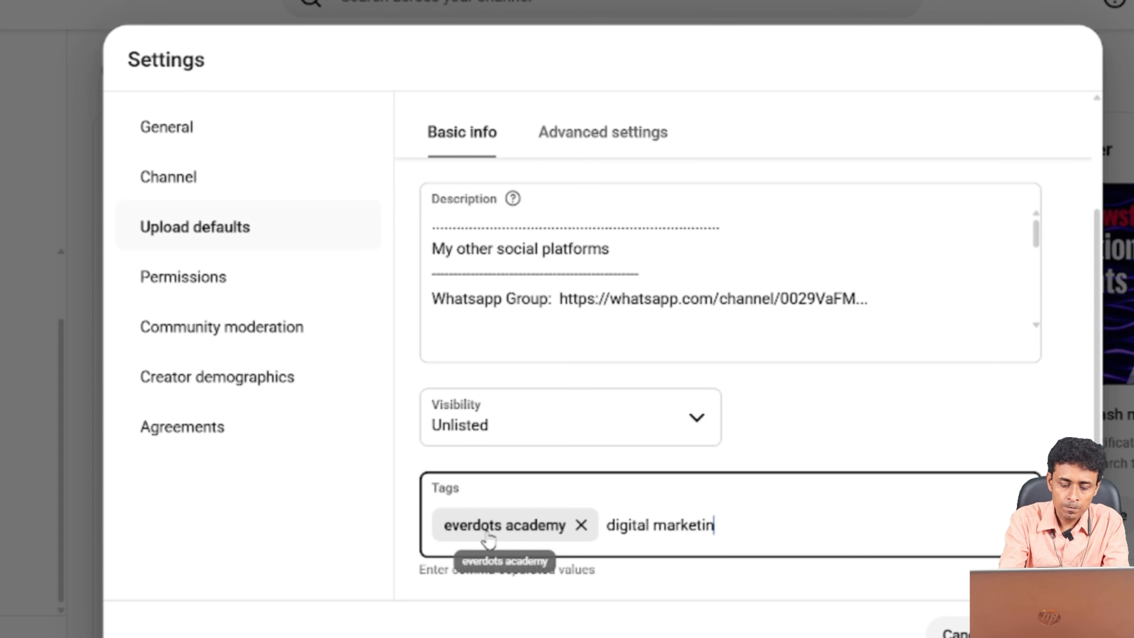
text(g course4)
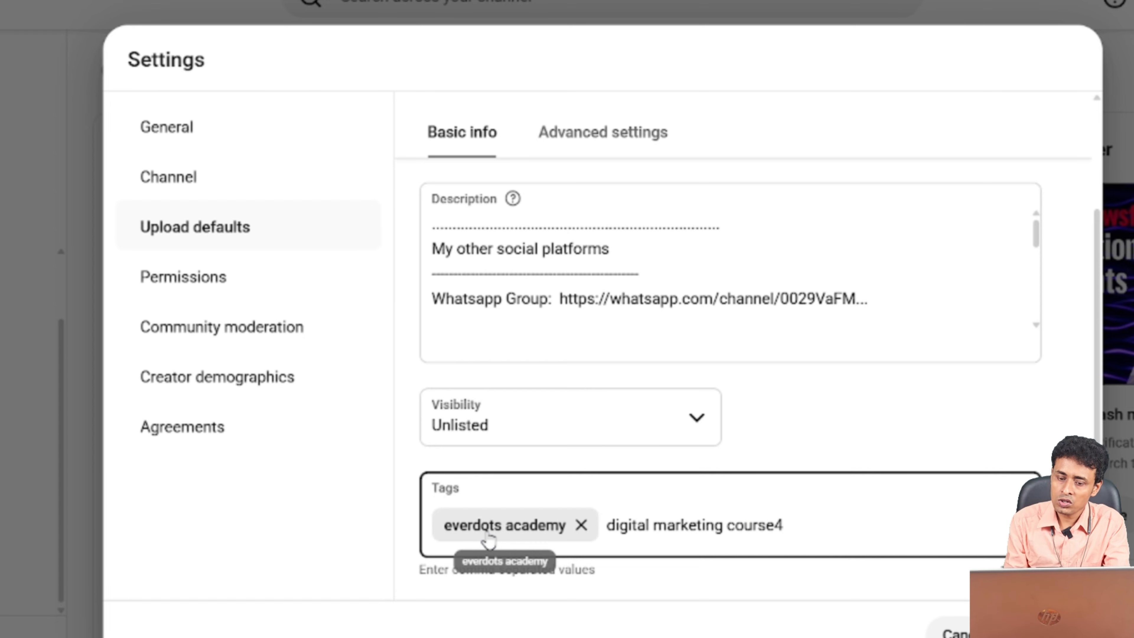
key(BackSpace)
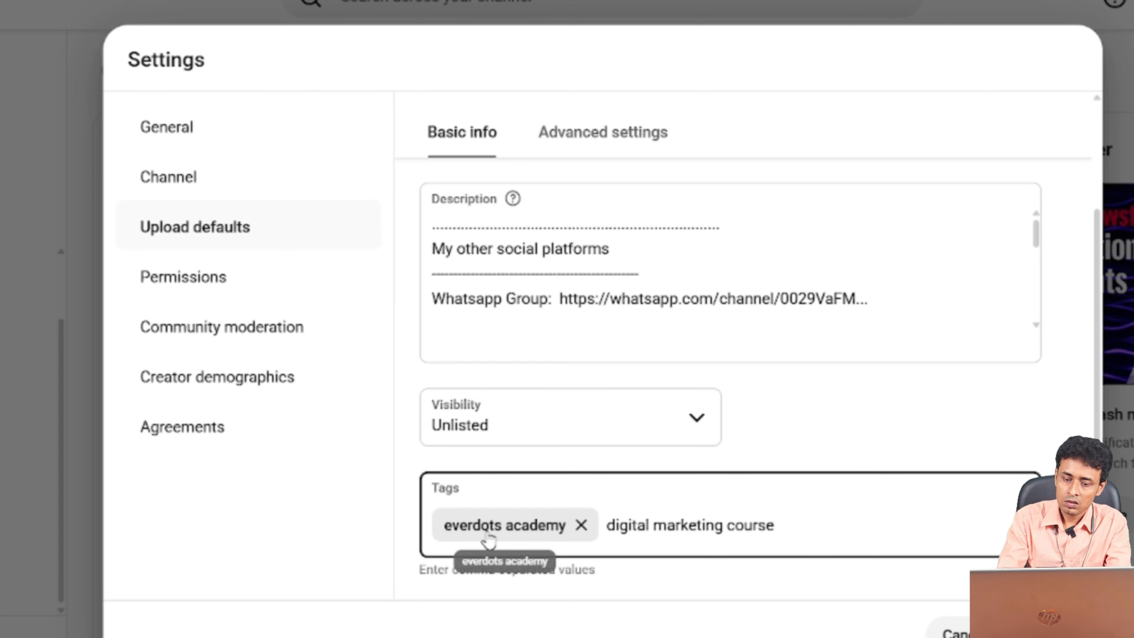
key(Return)
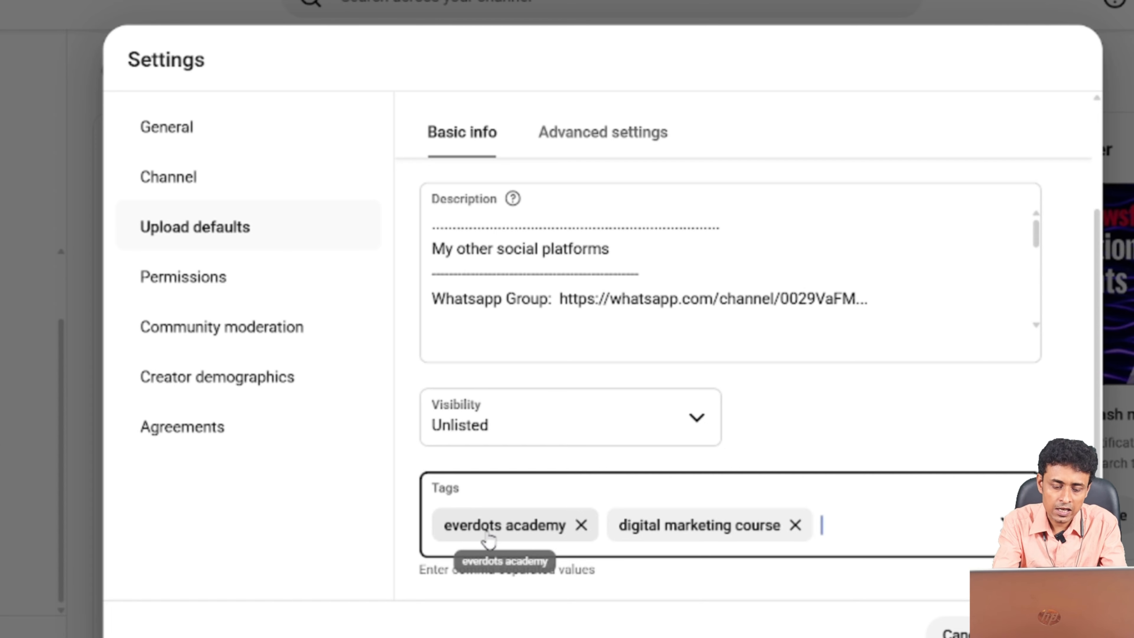
text(eve)
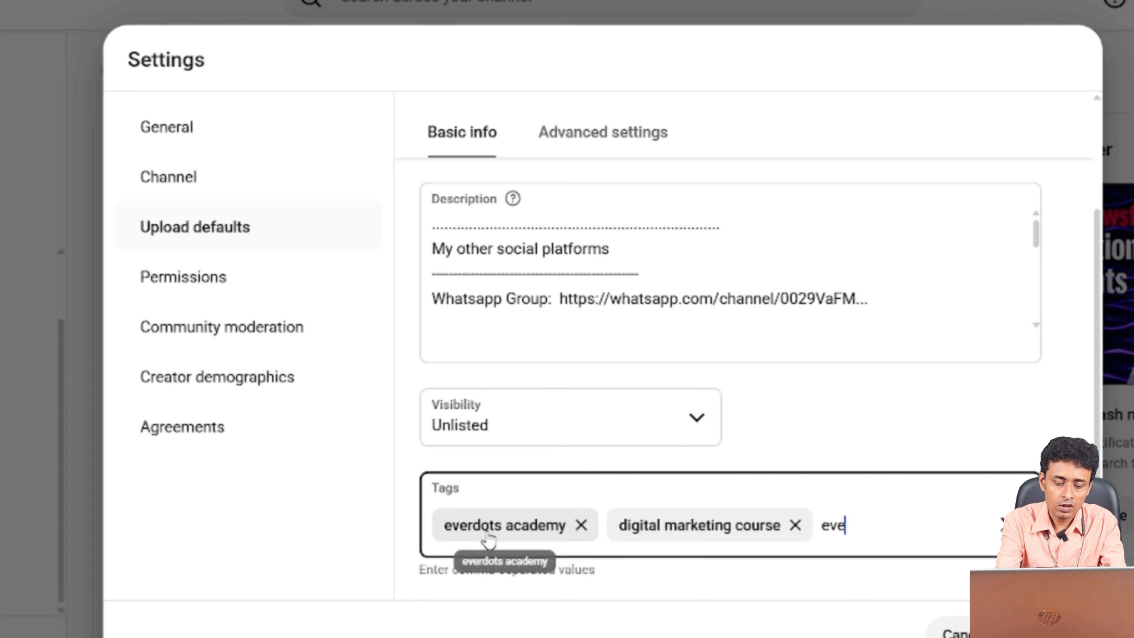
text(rdotrs)
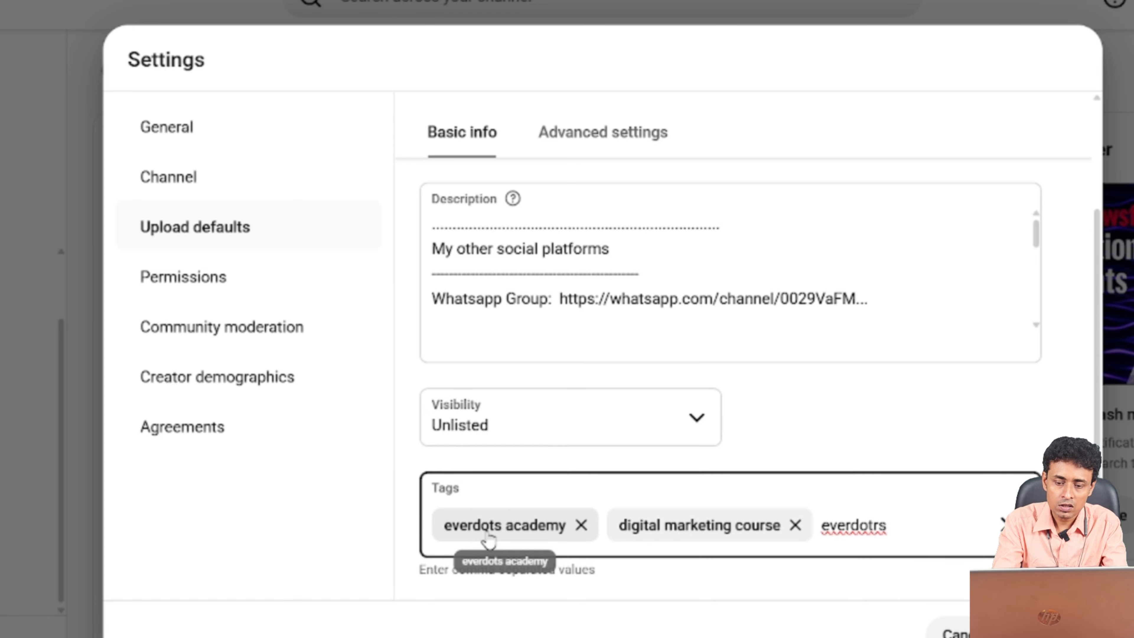
text( suppor)
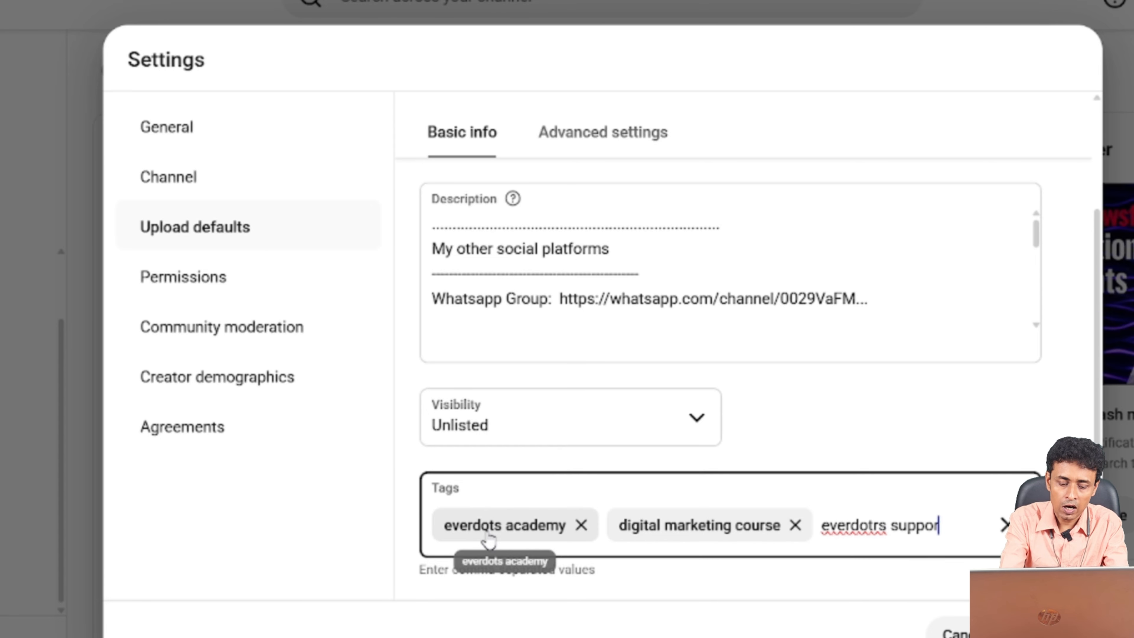
text(t)
key(Return)
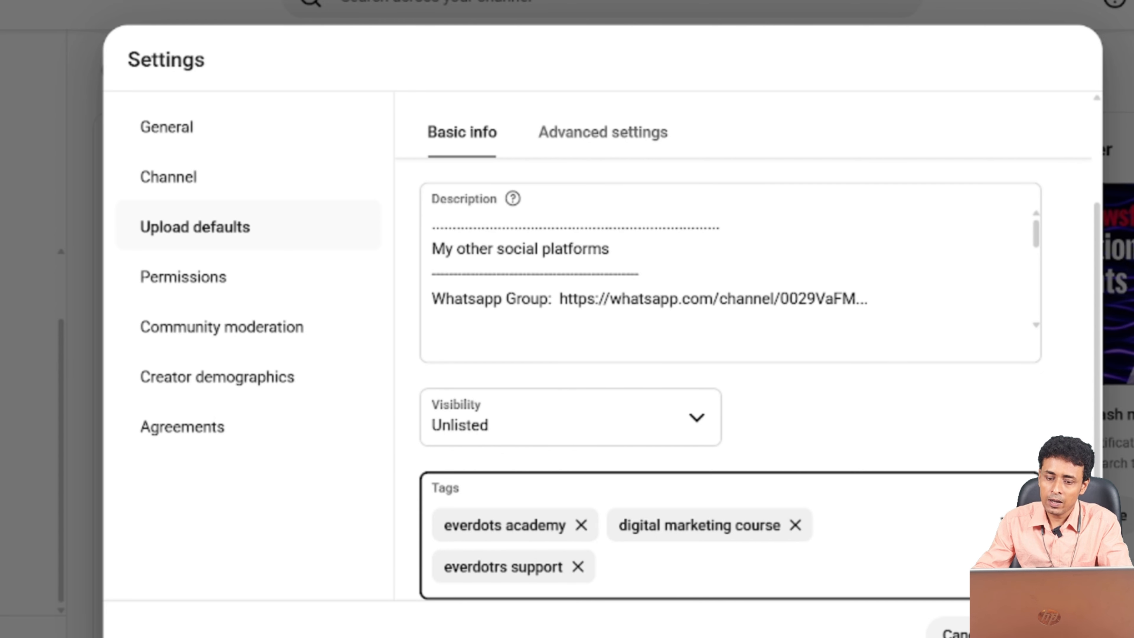
click(1054, 634)
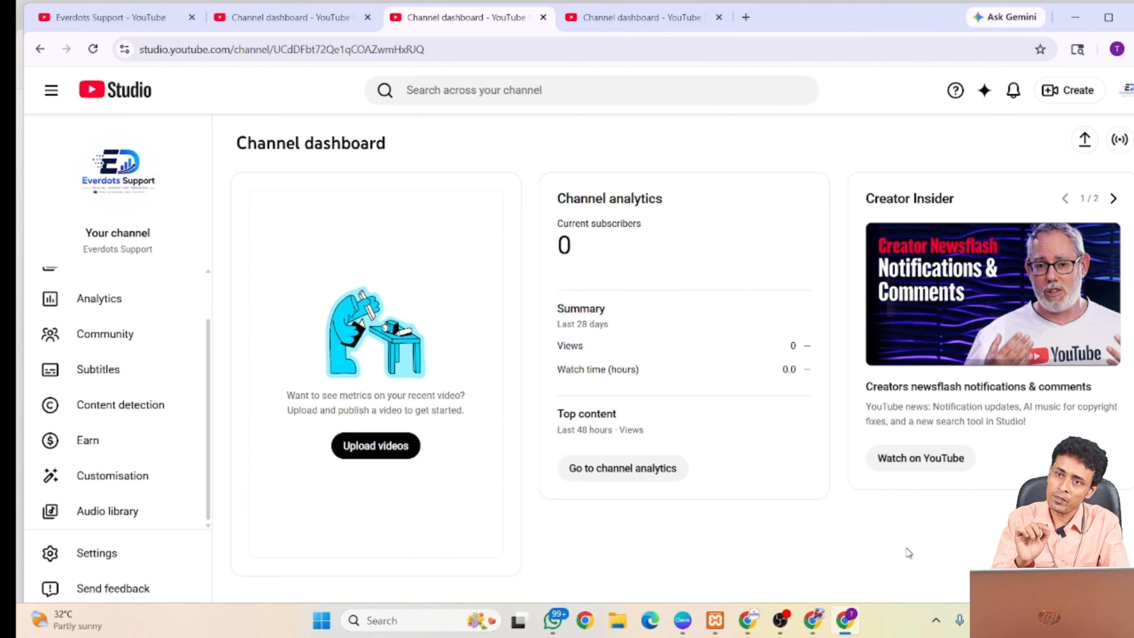
- Close the fourth Studio tab's Settings dialog, discarding its unsaved changes
click(101, 554)
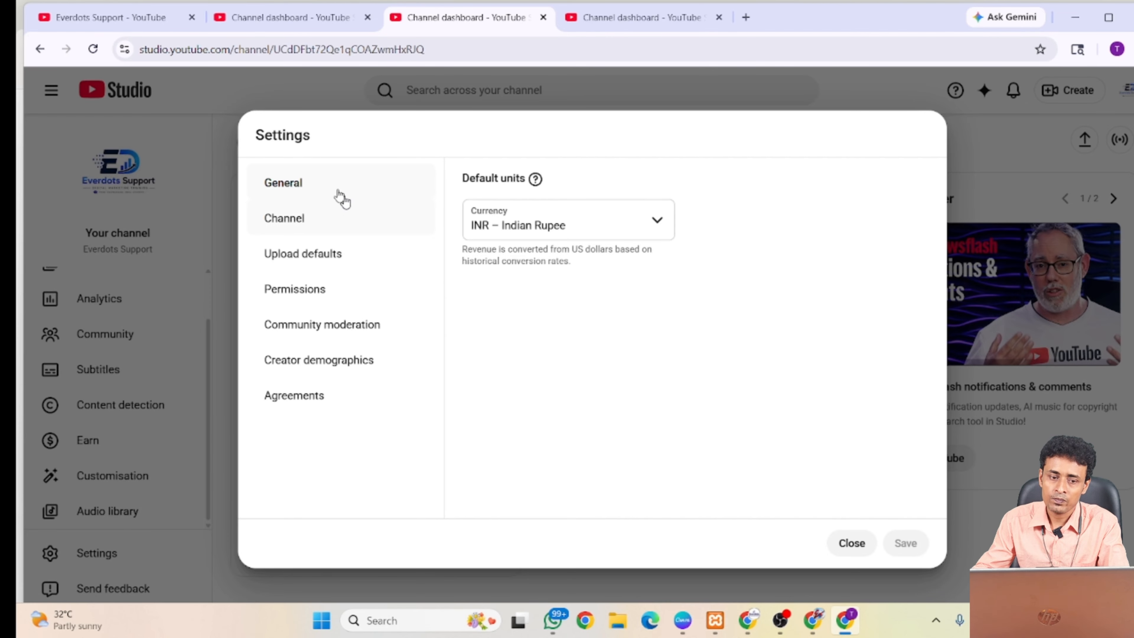
click(283, 262)
scroll(641, 393, down, 2)
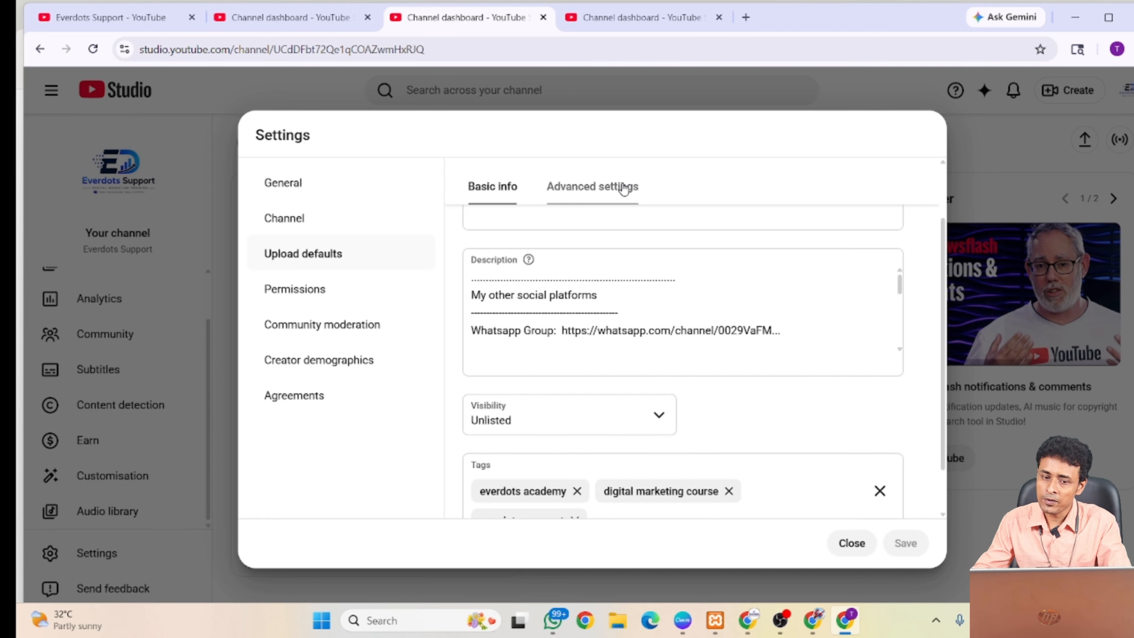
key(ctrl+Tab)
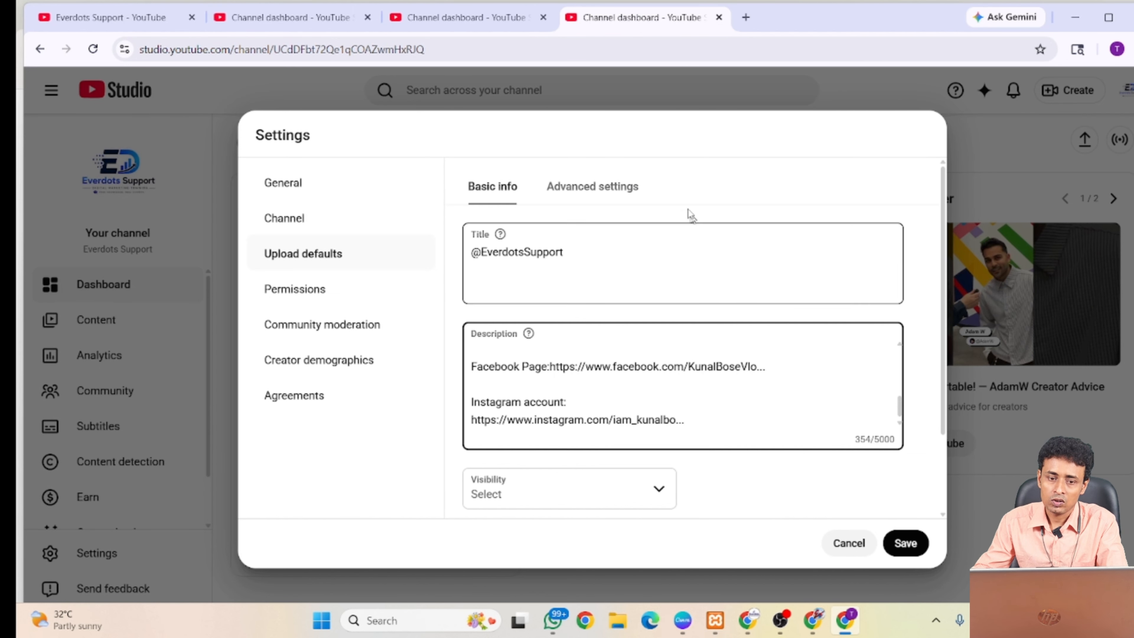
click(835, 554)
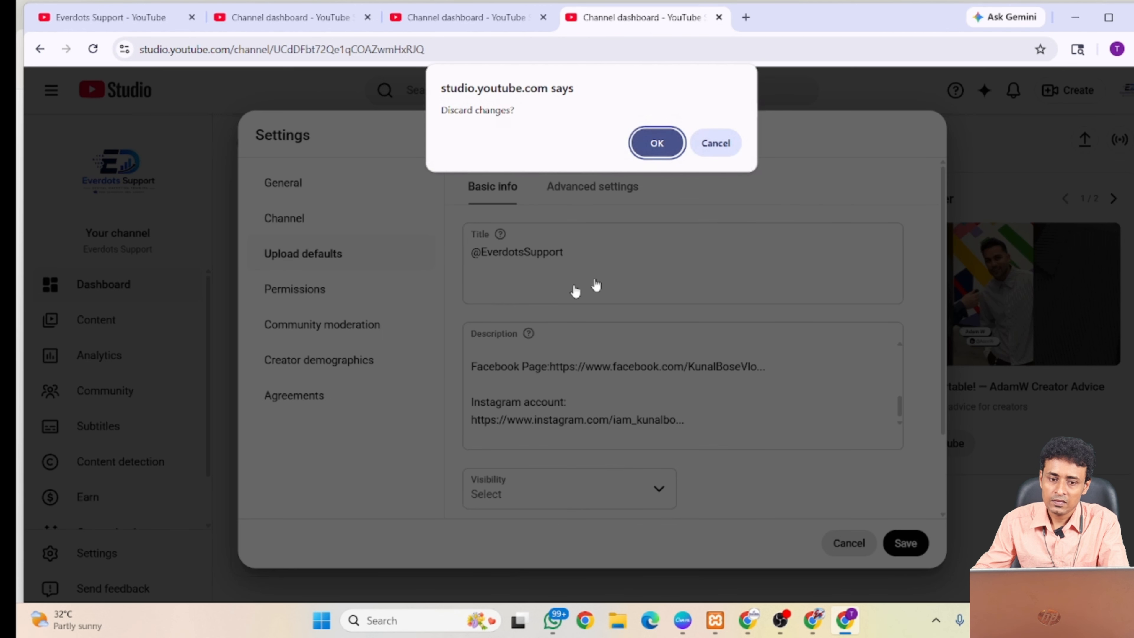
key(Return)
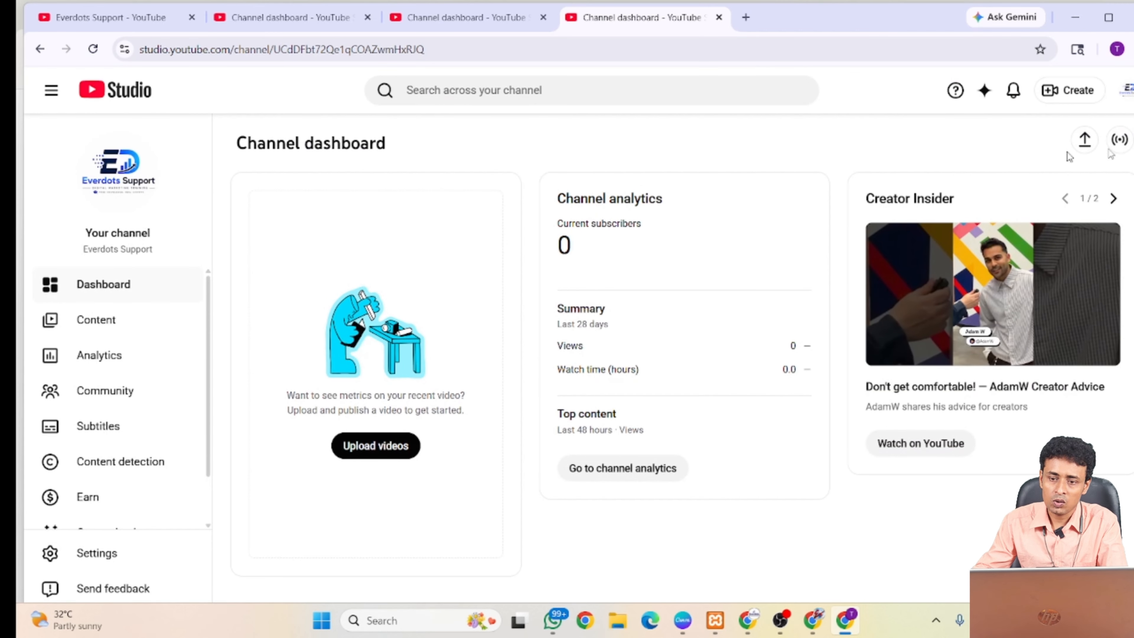
- Upload animate-it (9).mp4 from the Downloads folder as a new video
click(1066, 91)
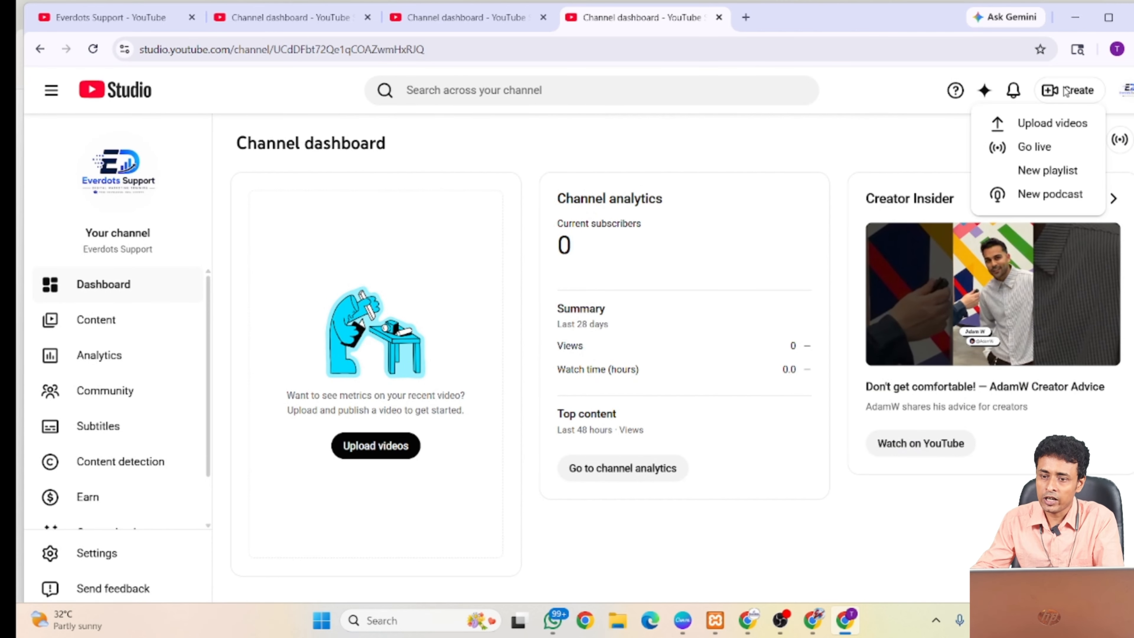
click(1061, 124)
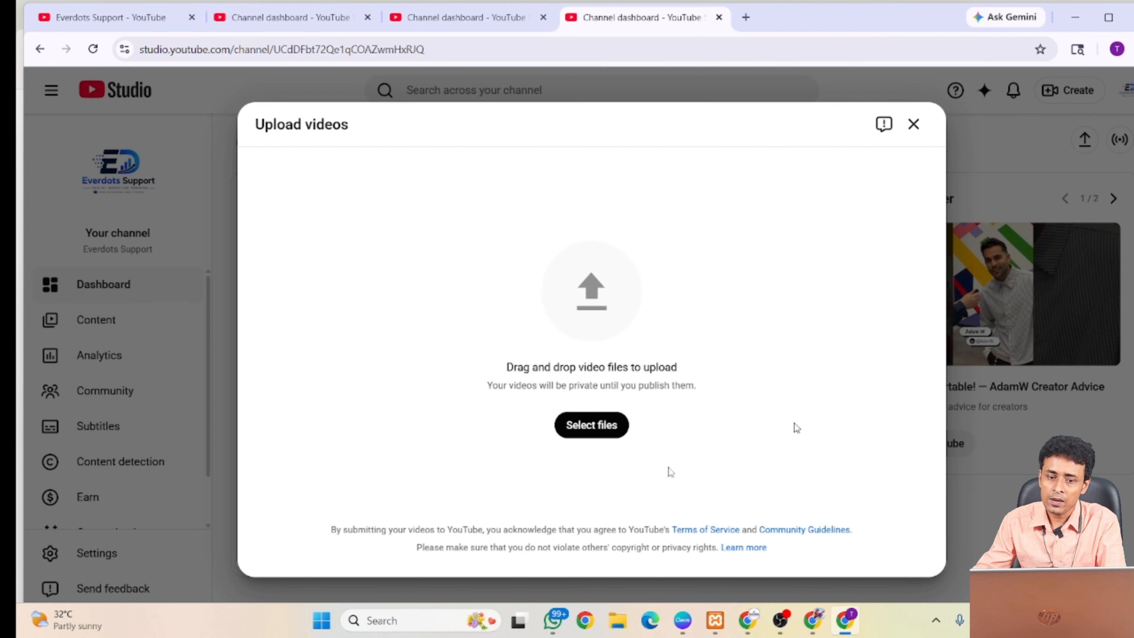
click(581, 425)
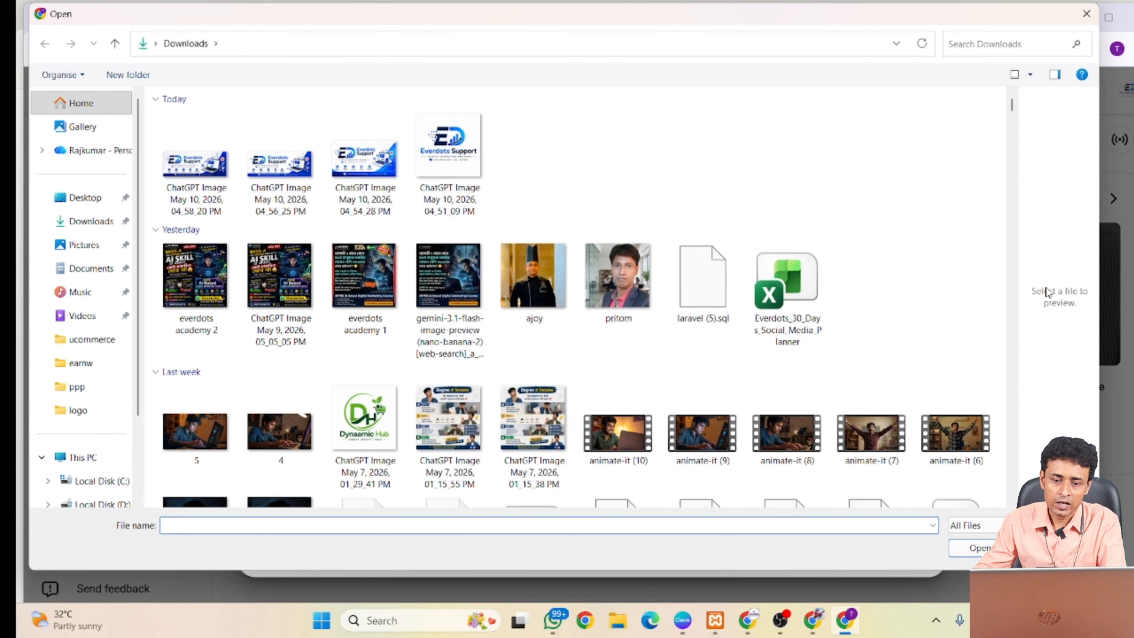
click(721, 440)
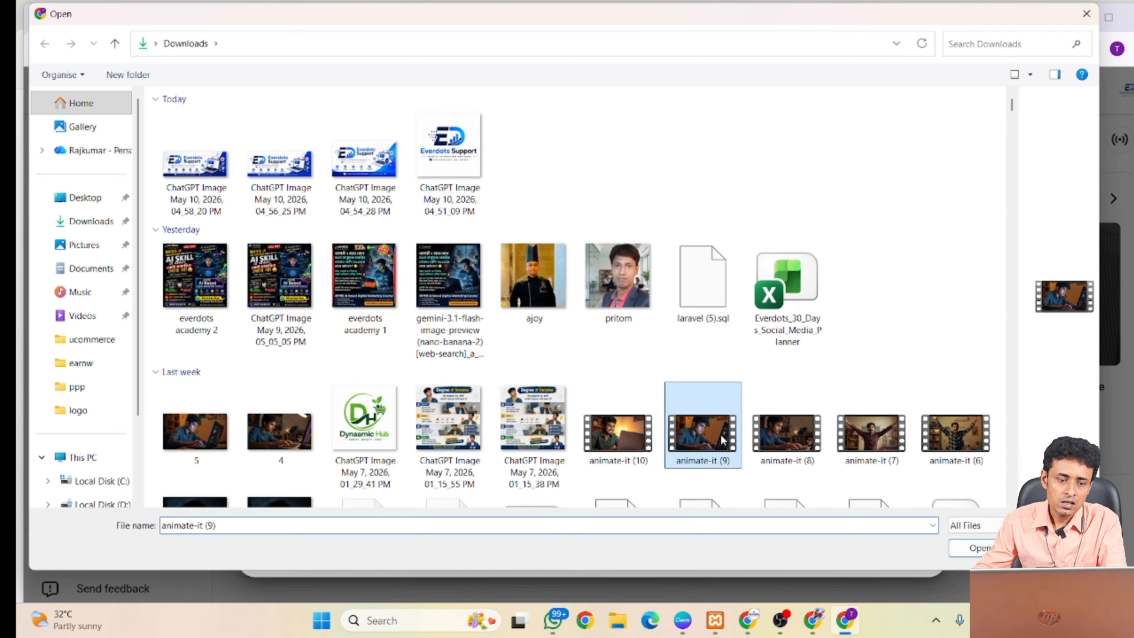
click(974, 554)
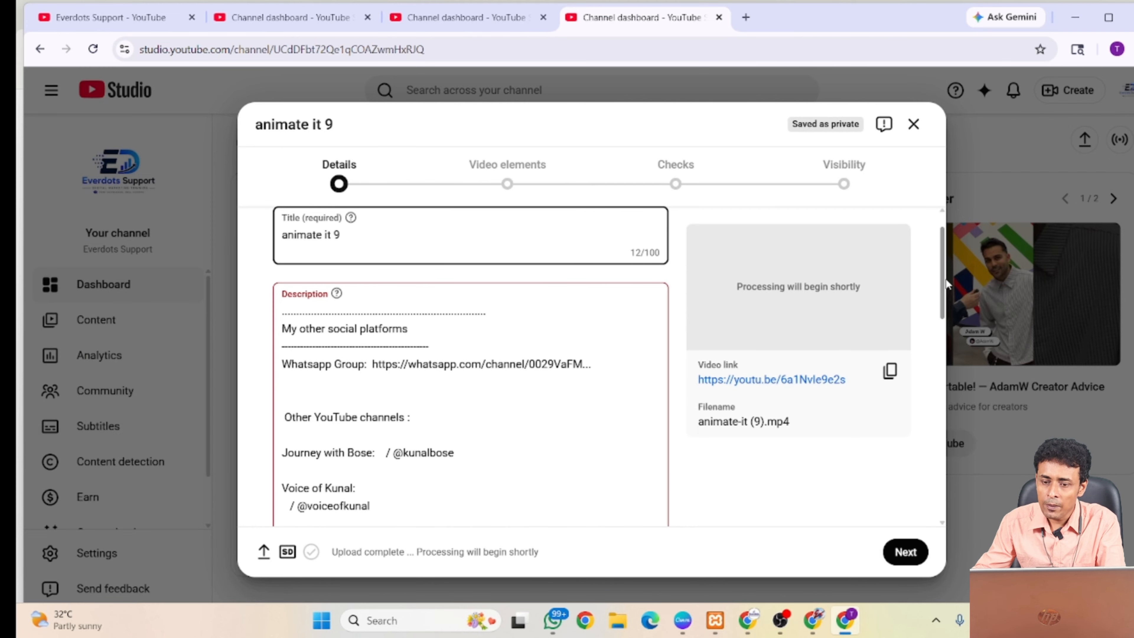
- Scroll through the animate it 9 Details pane to check the pre-filled default description
drag(943, 270, 944, 228)
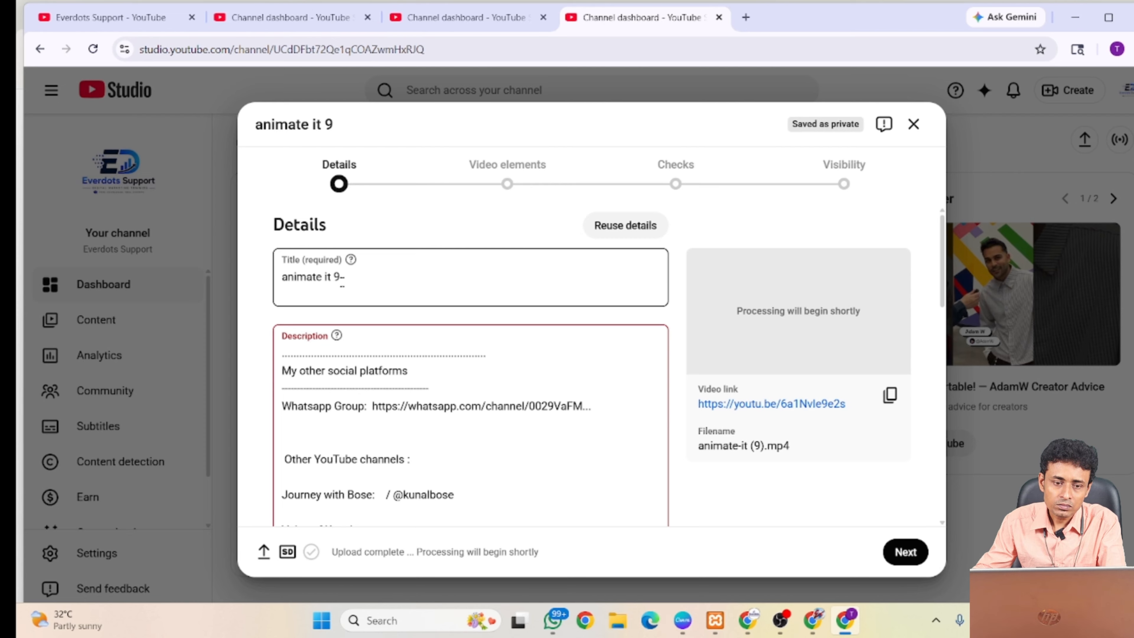
click(374, 301)
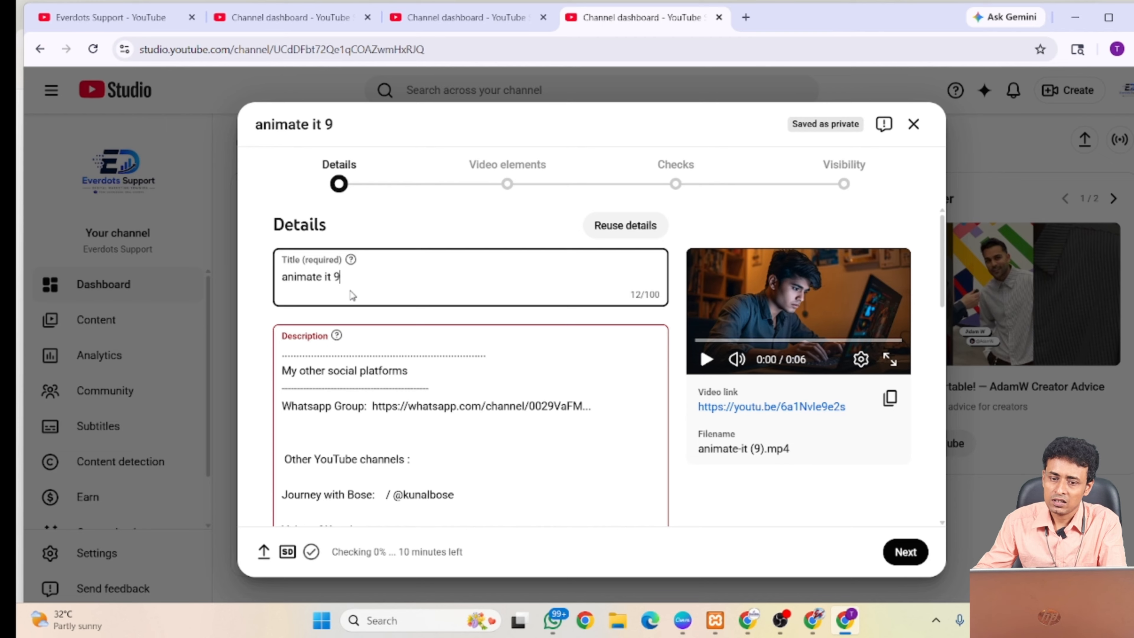
scroll(409, 441, down, 2)
scroll(409, 440, down, 2)
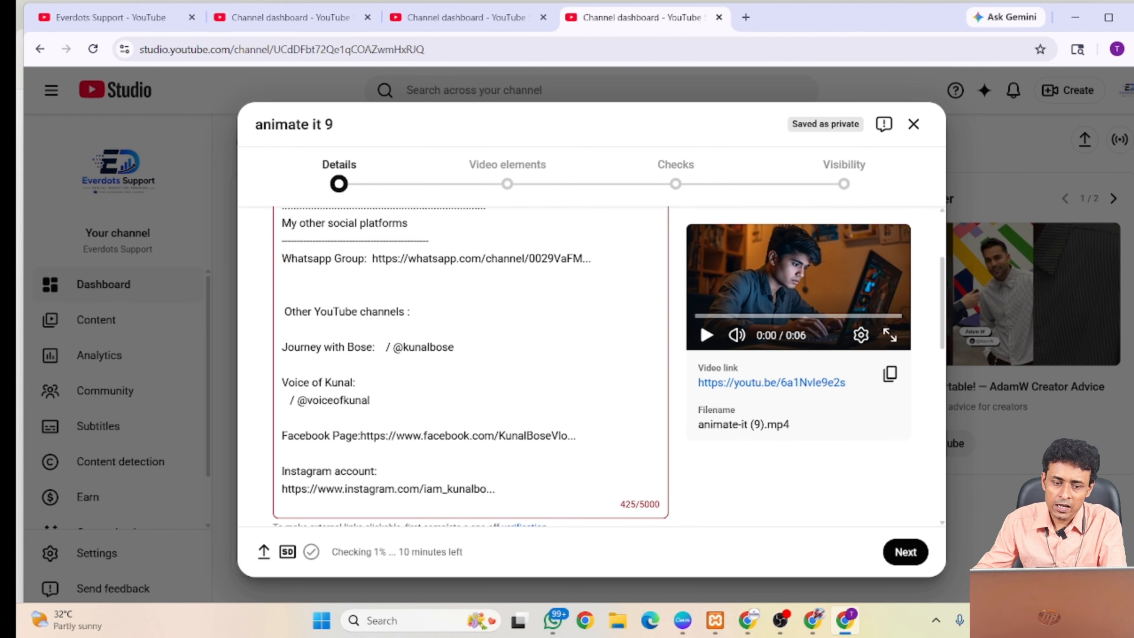
scroll(409, 440, up, 5)
scroll(409, 440, down, 1)
scroll(470, 367, down, 1)
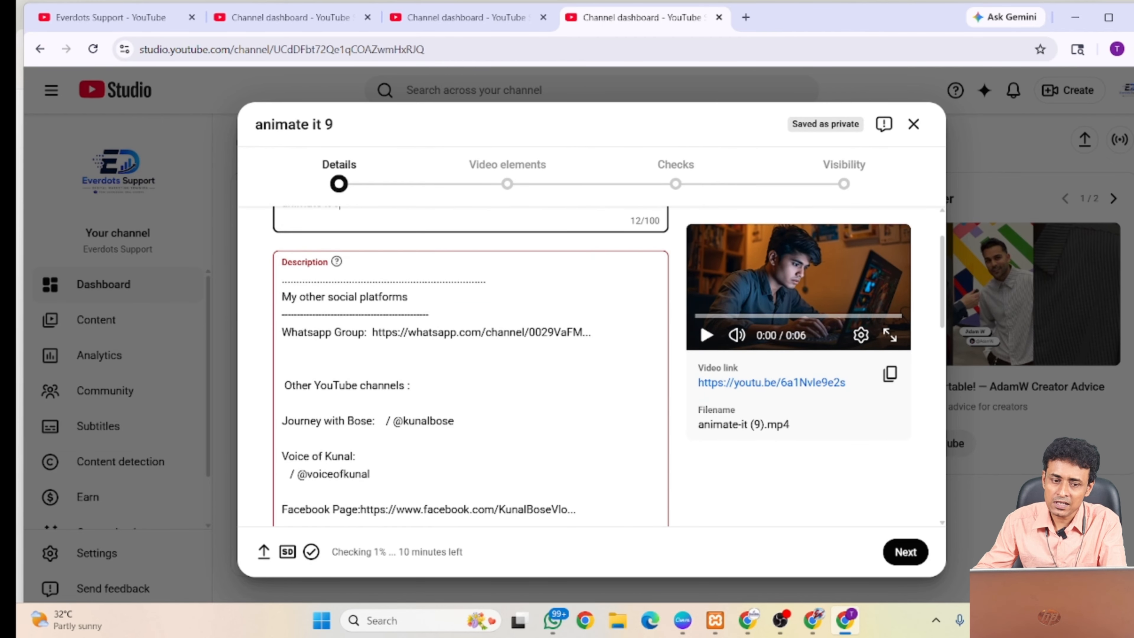
scroll(470, 367, up, 1)
scroll(470, 366, down, 2)
scroll(411, 437, up, 3)
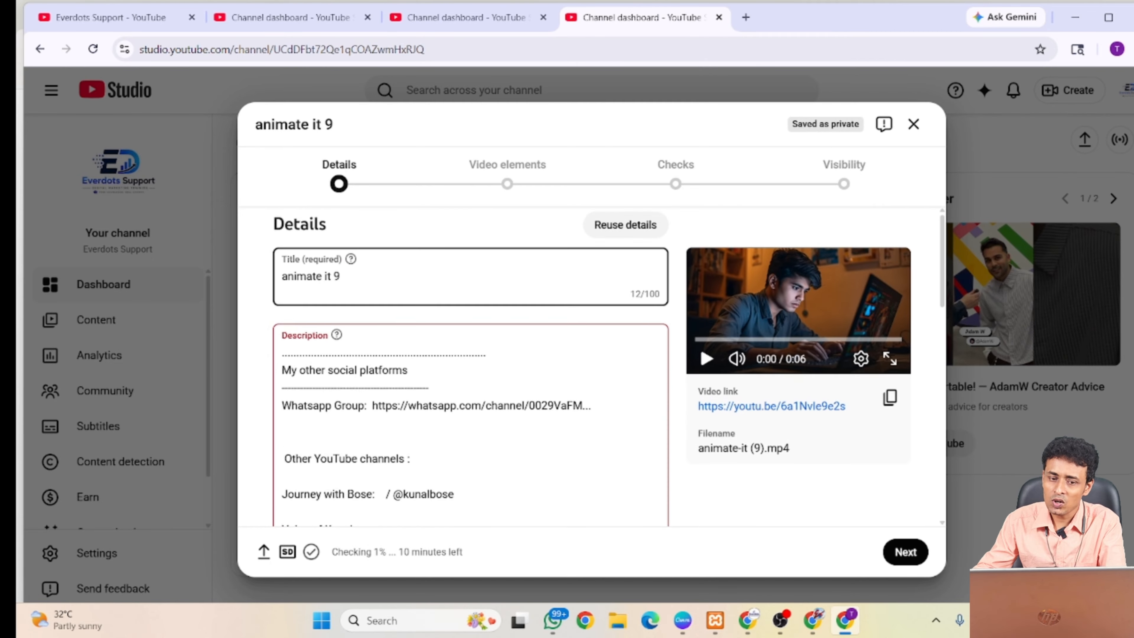
scroll(410, 437, down, 5)
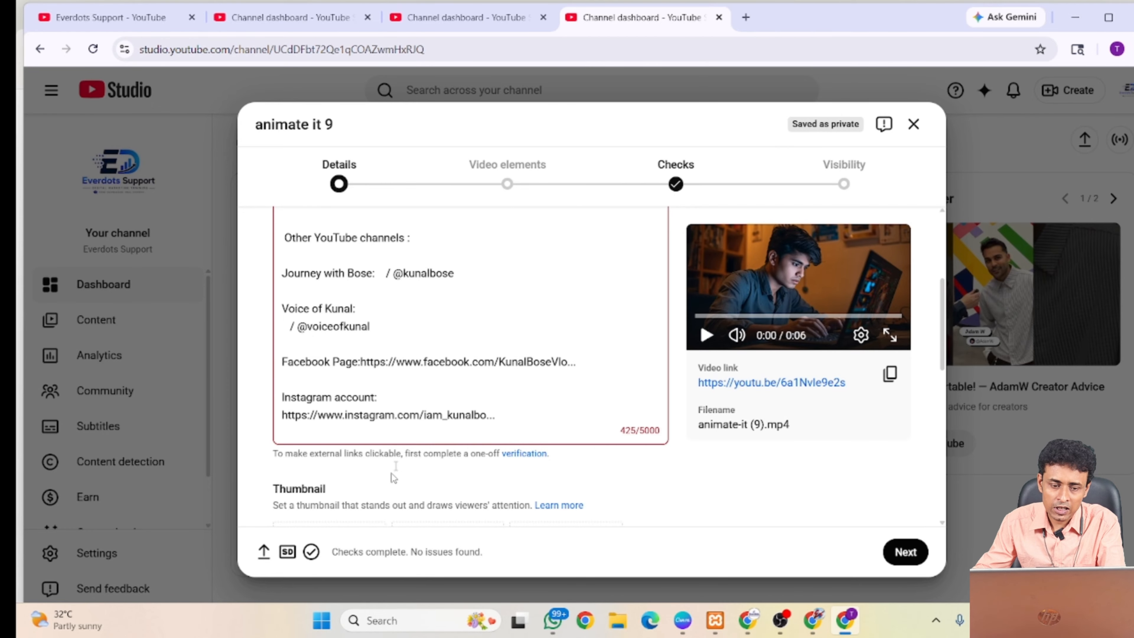
- Open the custom thumbnails help article in a new tab, then return to Studio's Audience section
click(554, 505)
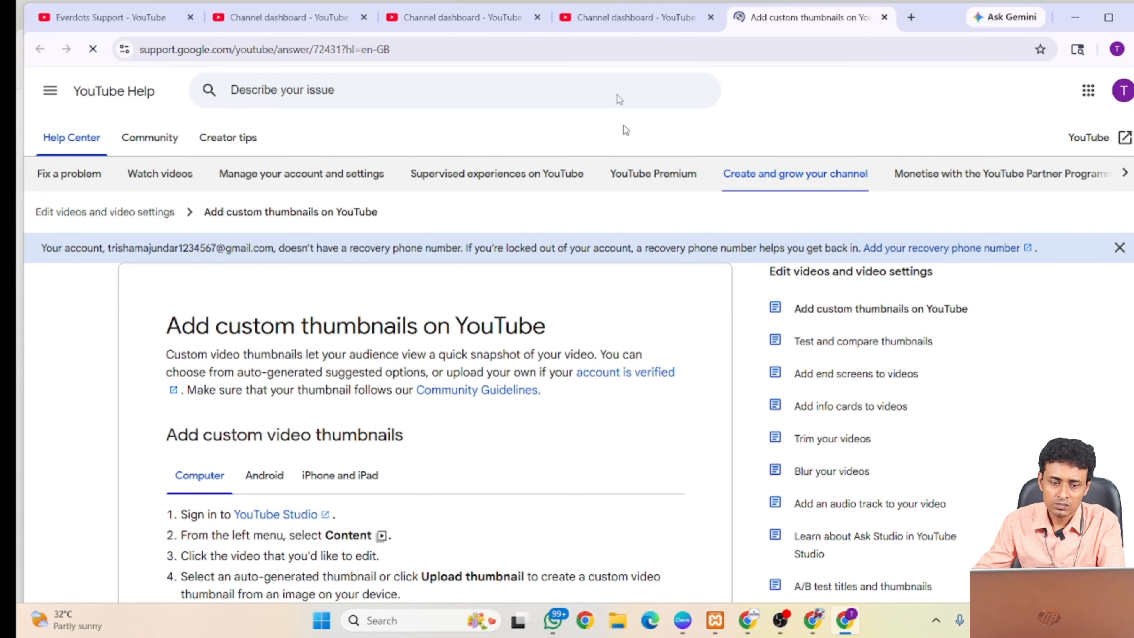
click(634, 17)
scroll(446, 402, down, 5)
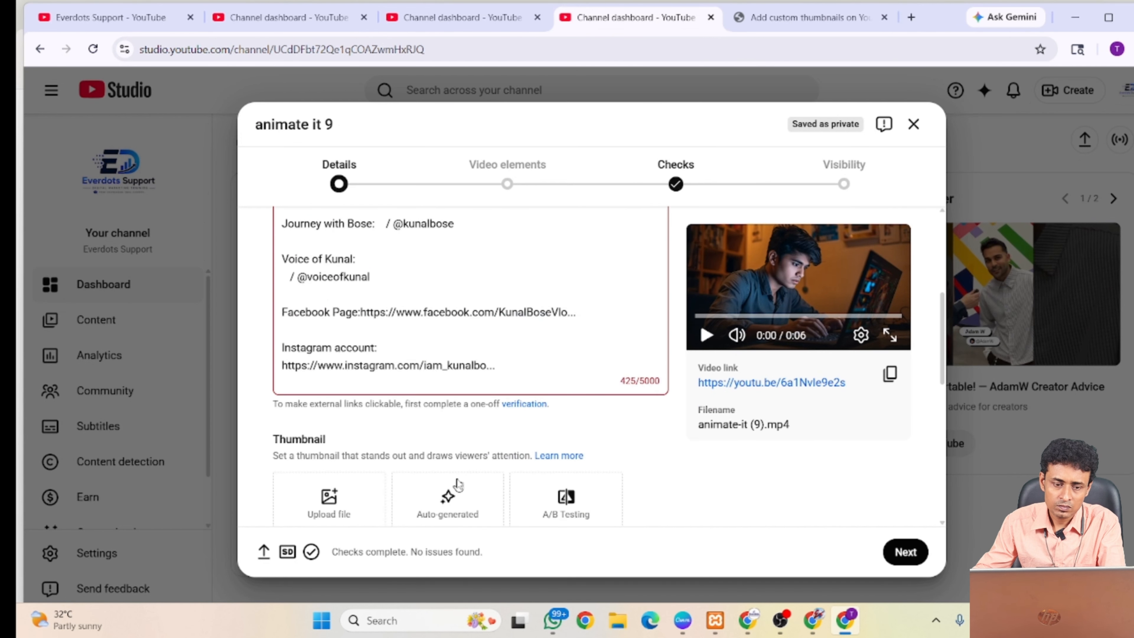
scroll(469, 433, down, 5)
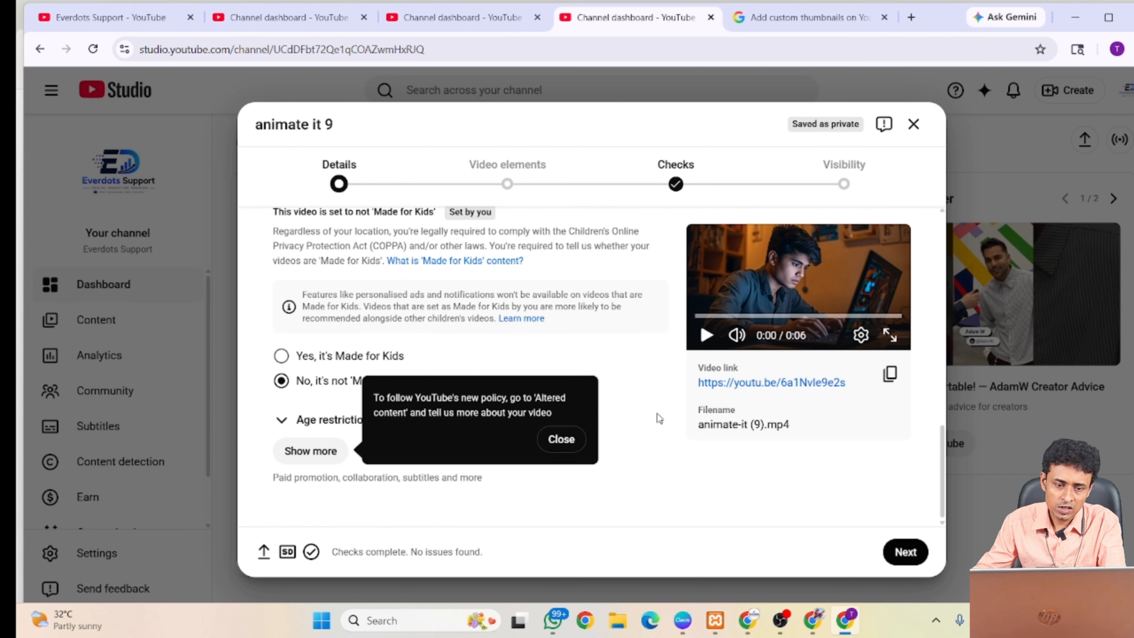
- Expand Show more and check the Tags: everdots academy, digital marketing course, everdotrs support
click(312, 451)
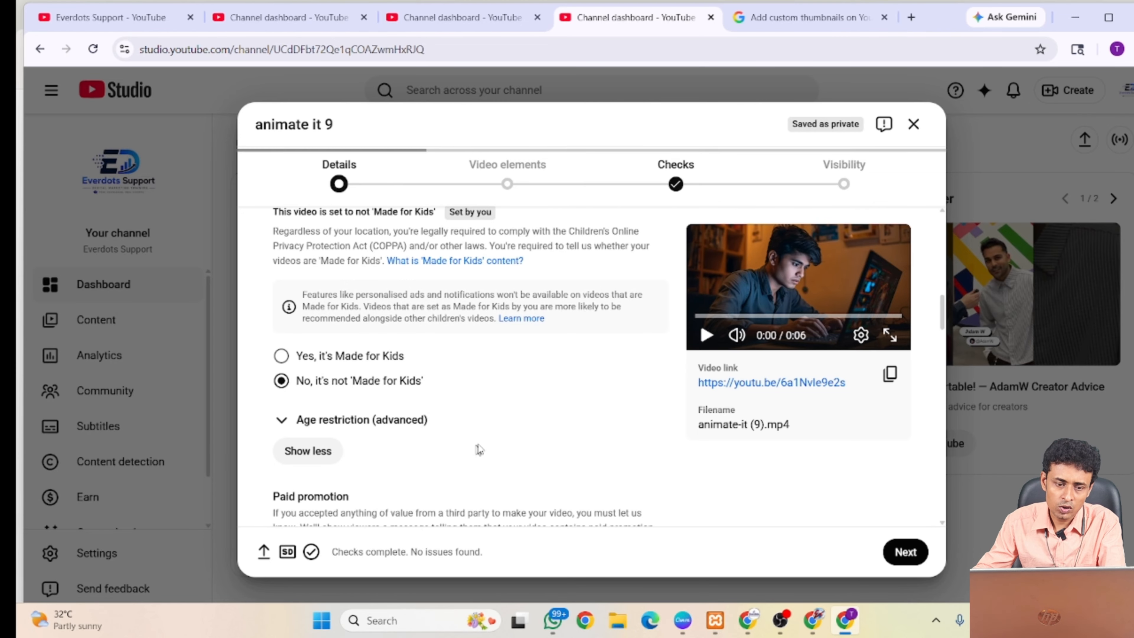
scroll(474, 447, down, 5)
scroll(527, 442, down, 8)
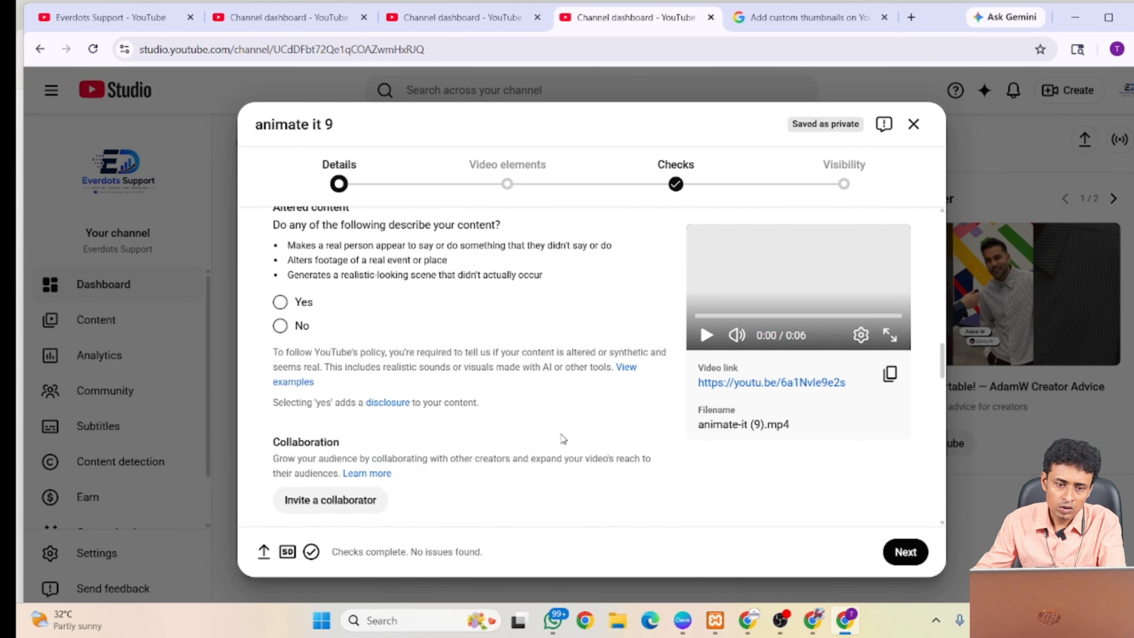
scroll(562, 445, down, 3)
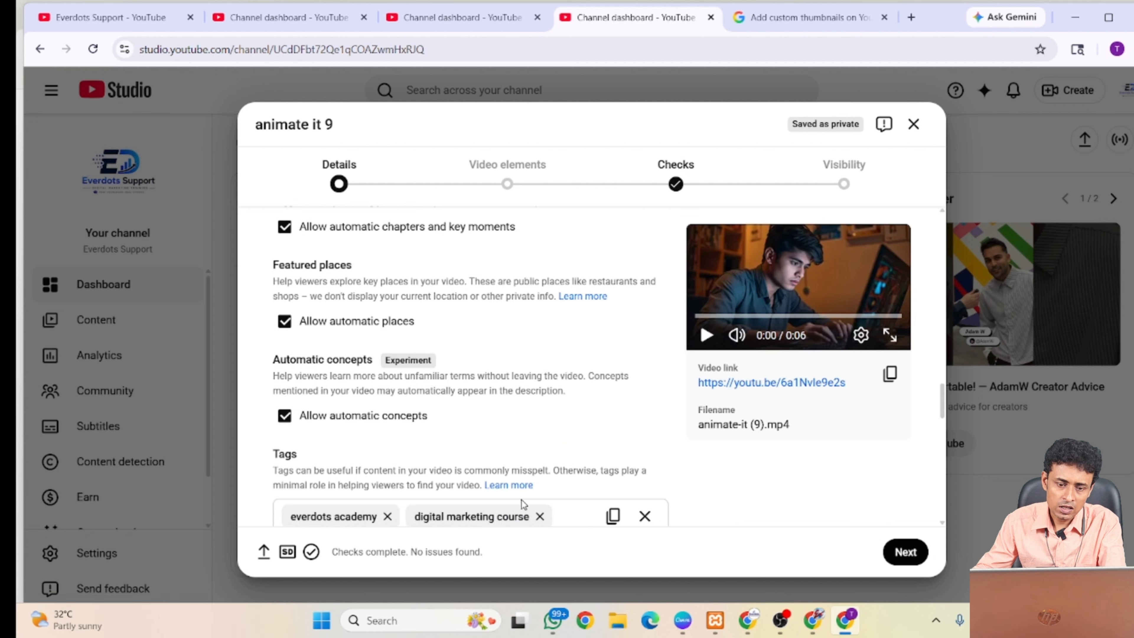
scroll(943, 417, down, 3)
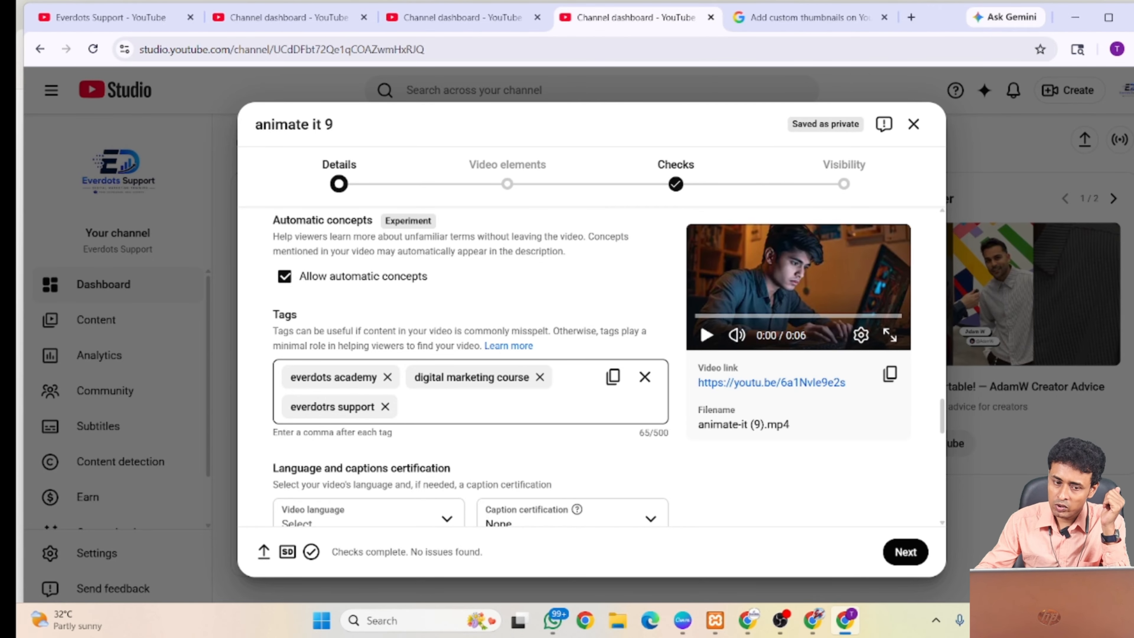
drag(942, 413, 941, 311)
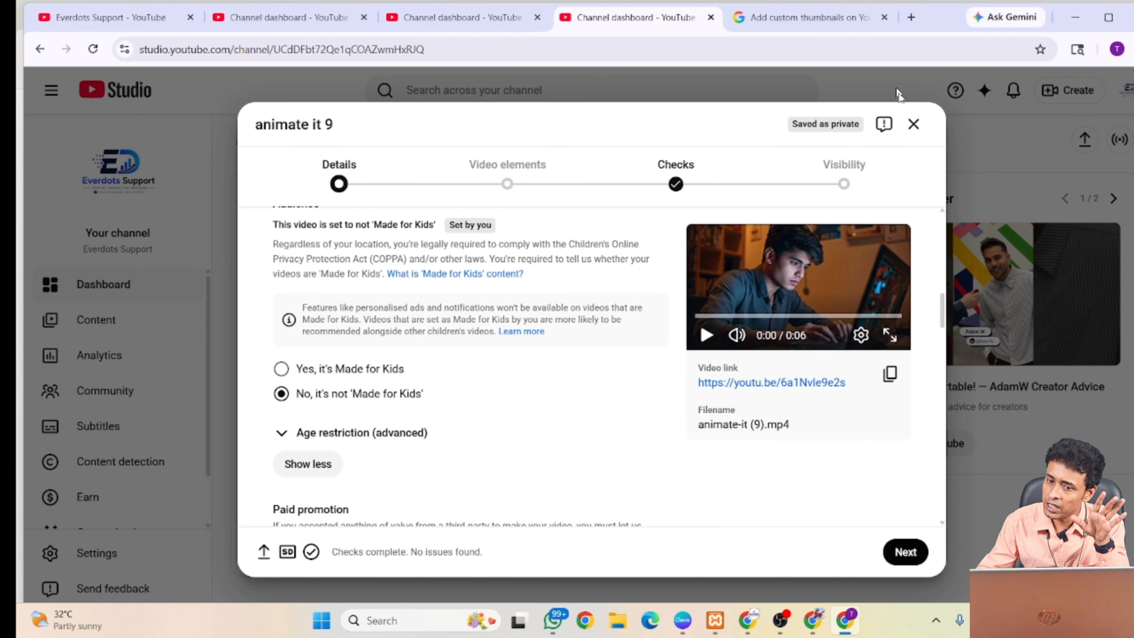
- Close the upload so animate it 9 is kept as a draft, back on the Studio window
click(913, 124)
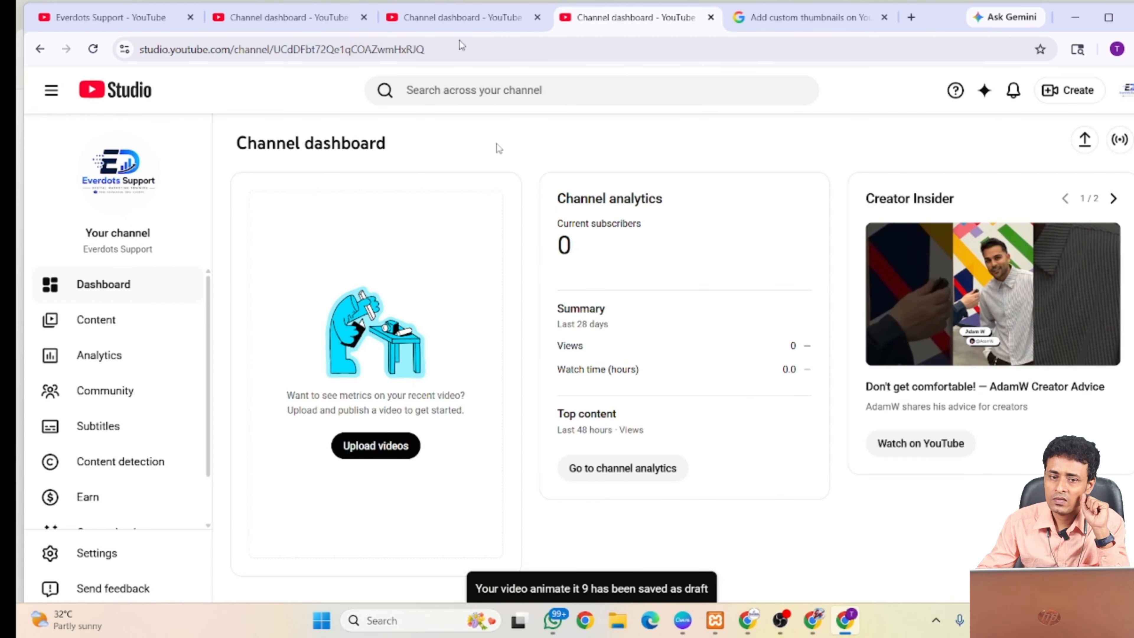
click(436, 2)
click(675, 15)
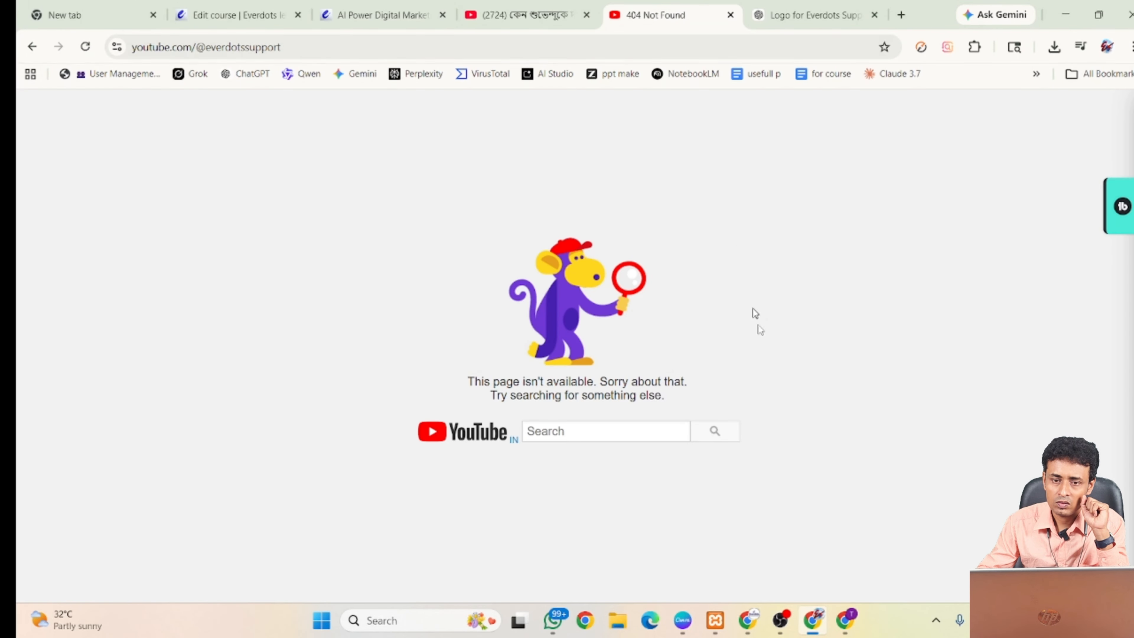
click(847, 623)
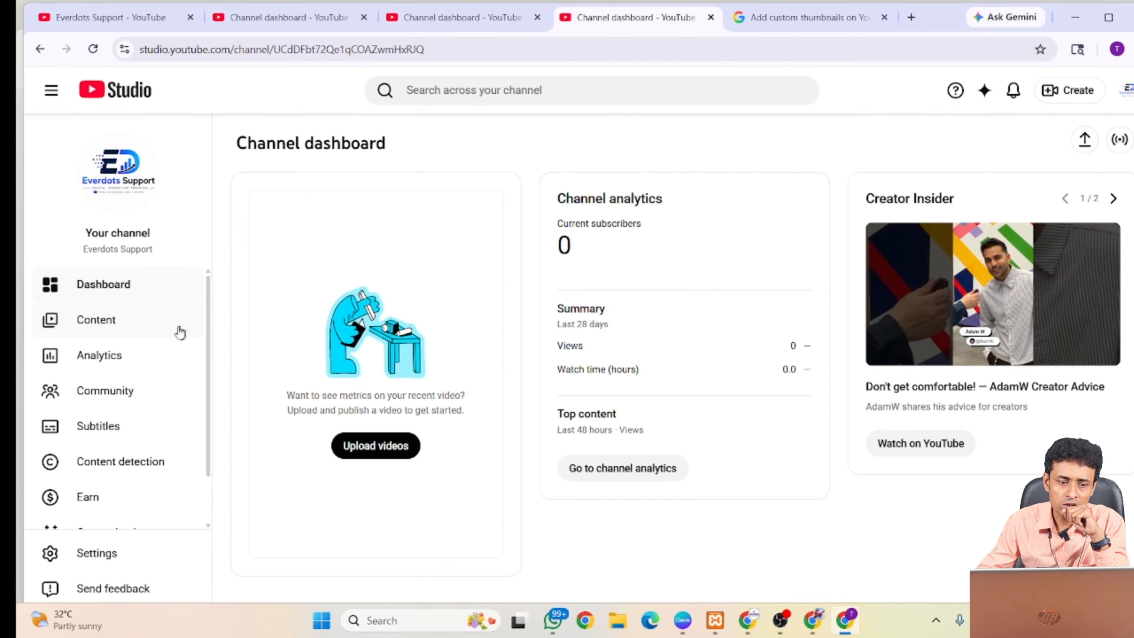
- Review the Upload defaults Advanced settings in channel Settings, then go to the Permissions page
click(100, 560)
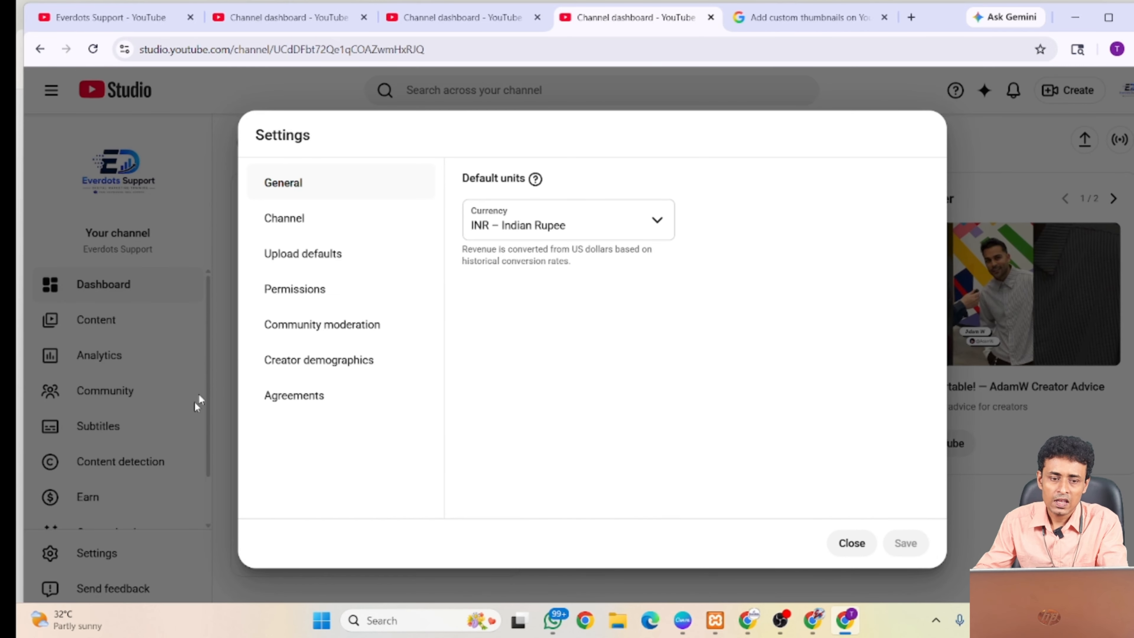
click(324, 257)
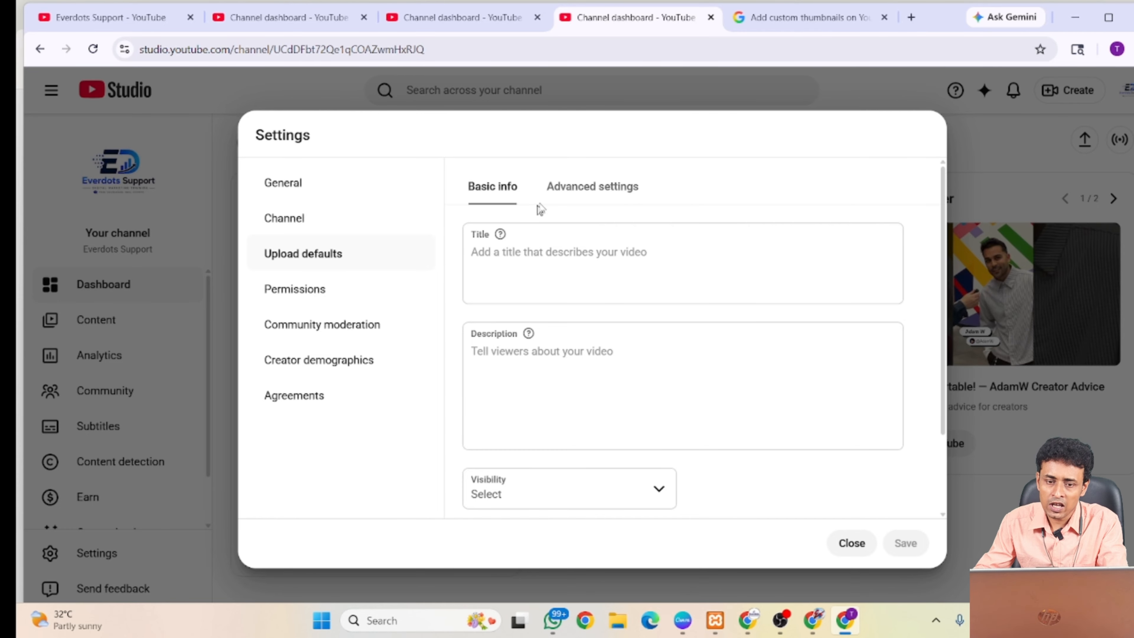
click(578, 201)
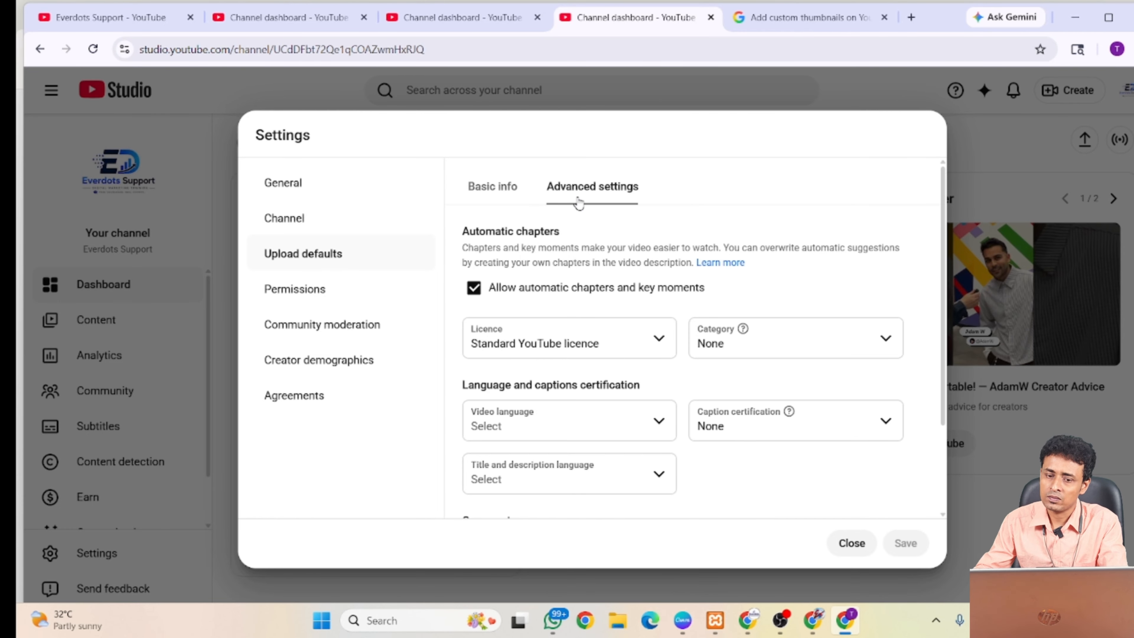
scroll(681, 420, down, 2)
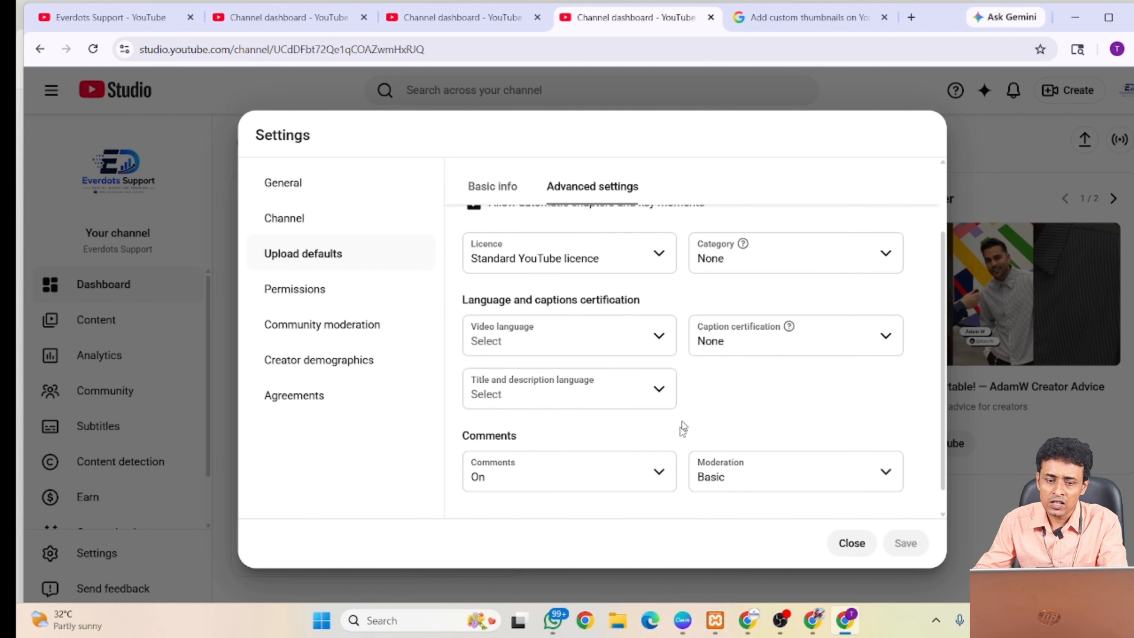
scroll(682, 428, down, 1)
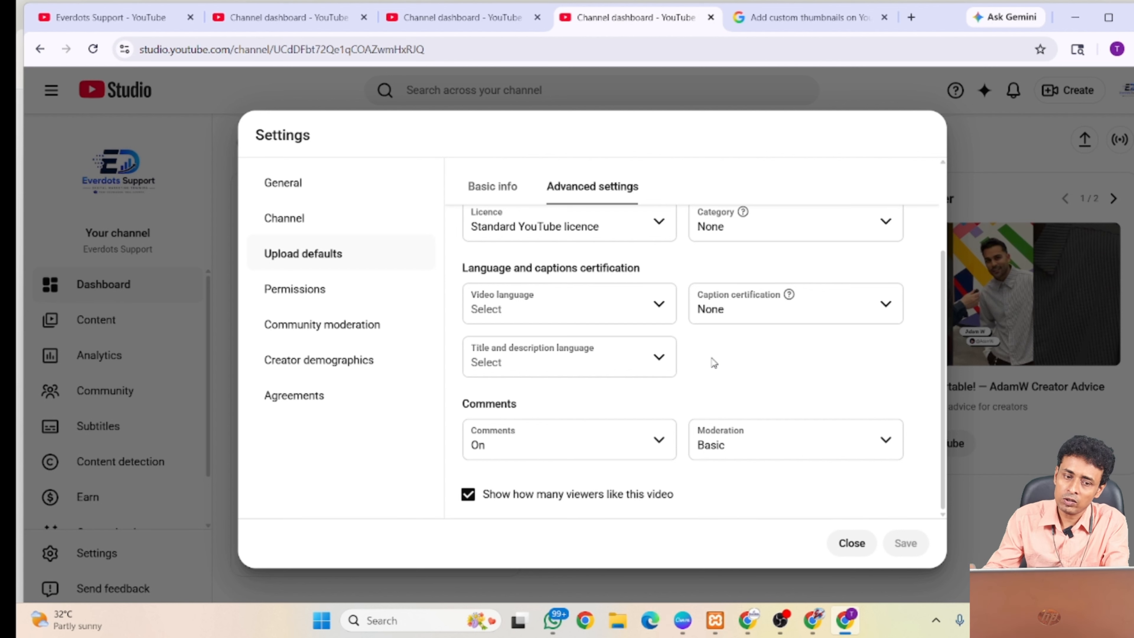
click(322, 290)
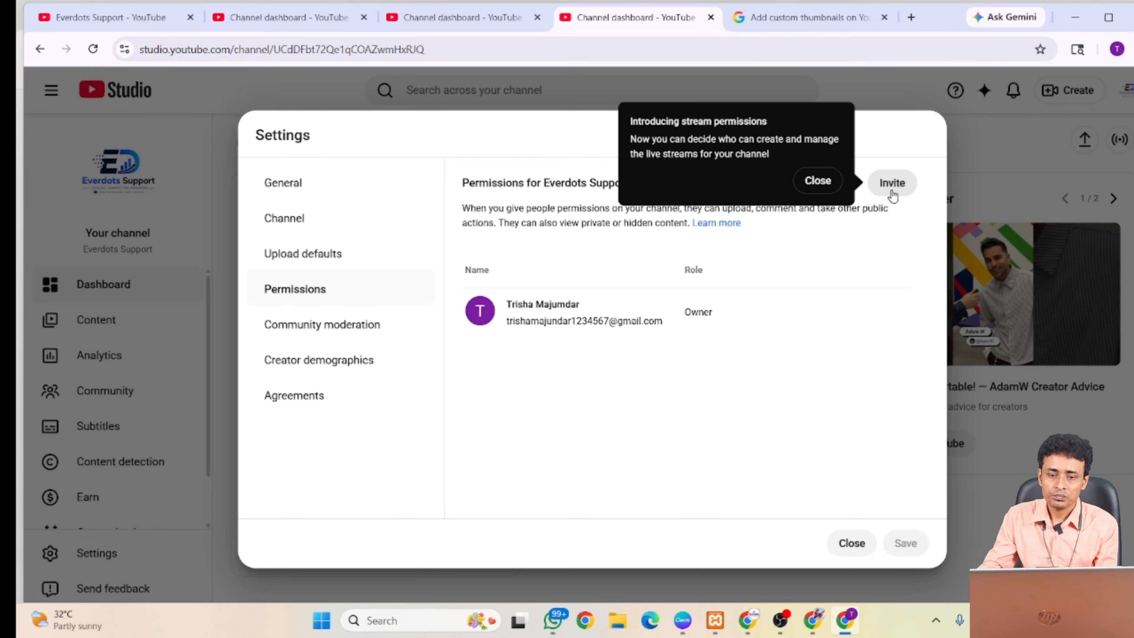
- Dismiss the stream permissions tip and view Community moderation's Channel guidelines settings
click(808, 179)
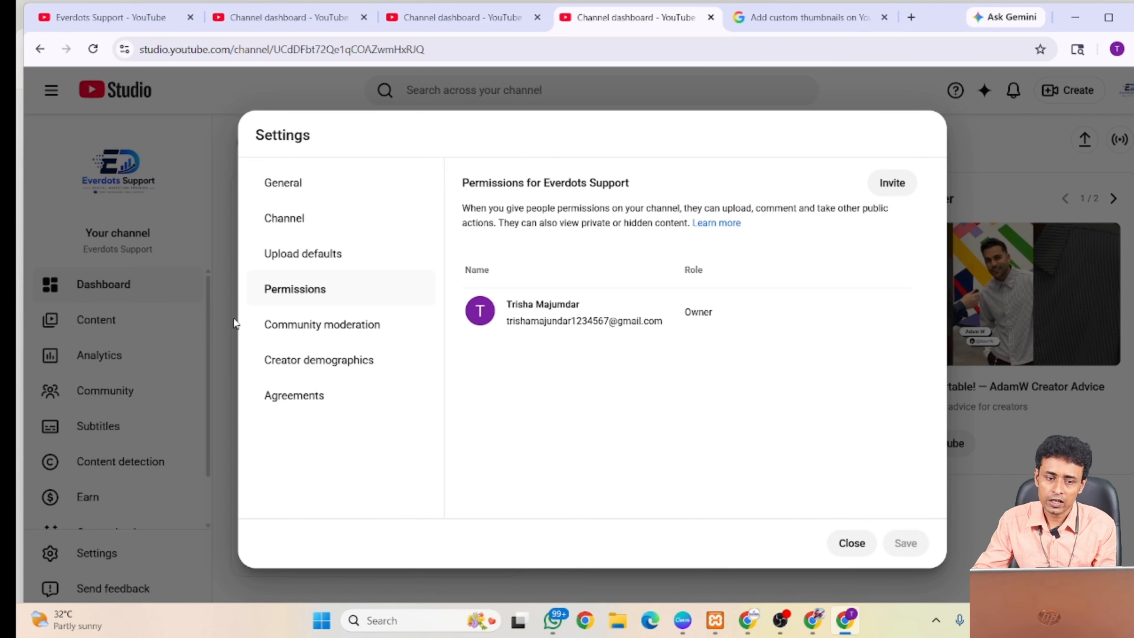
click(313, 339)
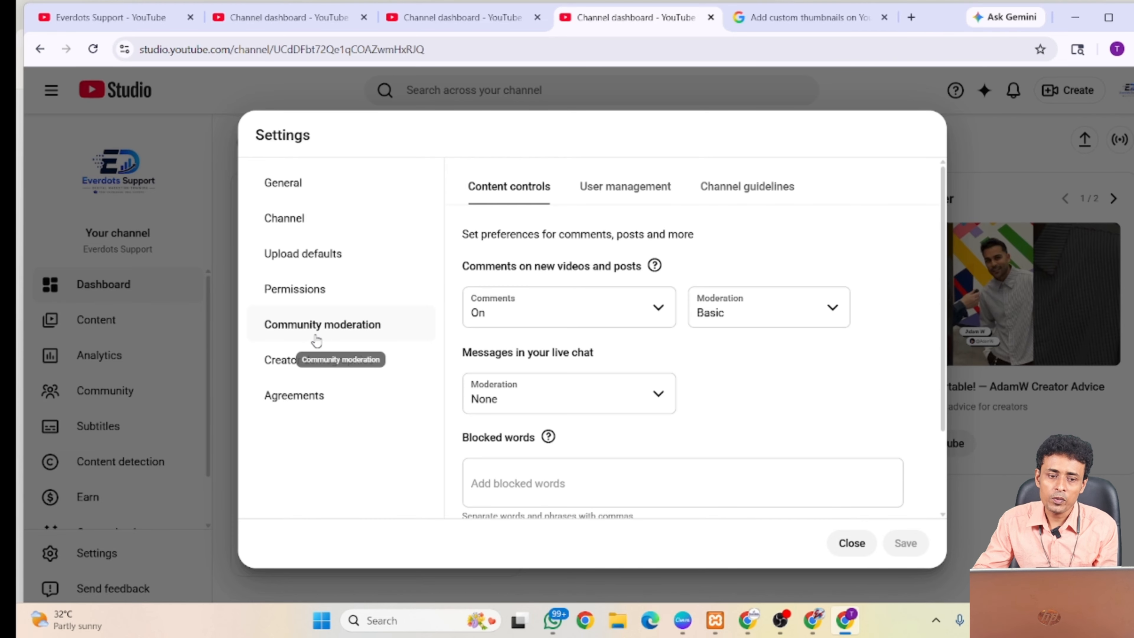
scroll(804, 381, down, 2)
scroll(805, 392, up, 2)
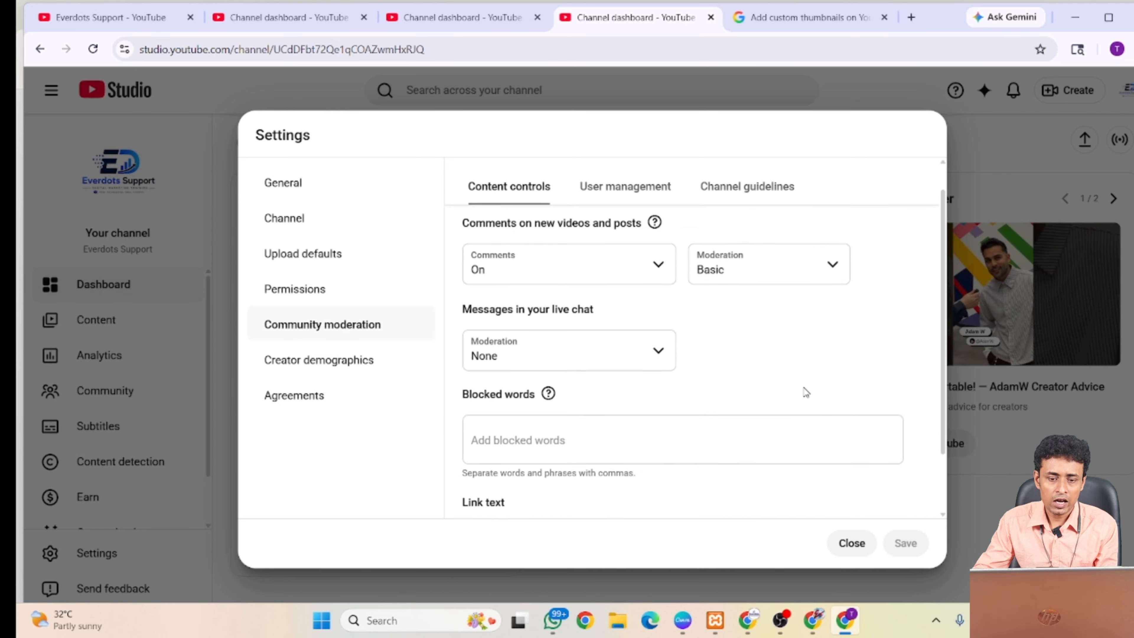
scroll(810, 403, down, 2)
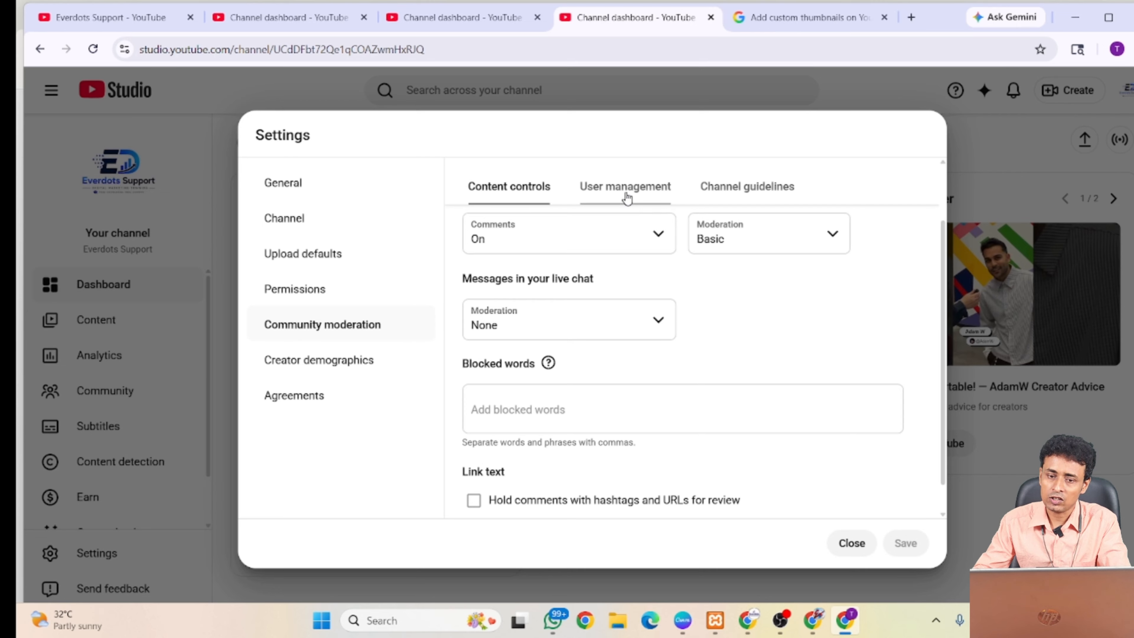
click(747, 186)
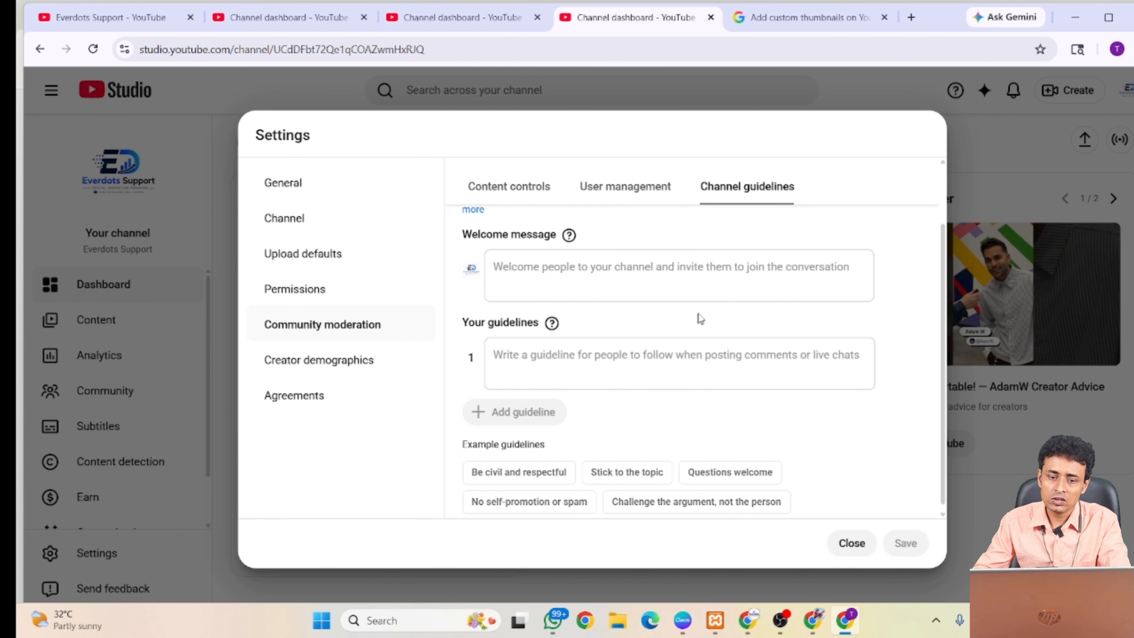
scroll(759, 433, down, 1)
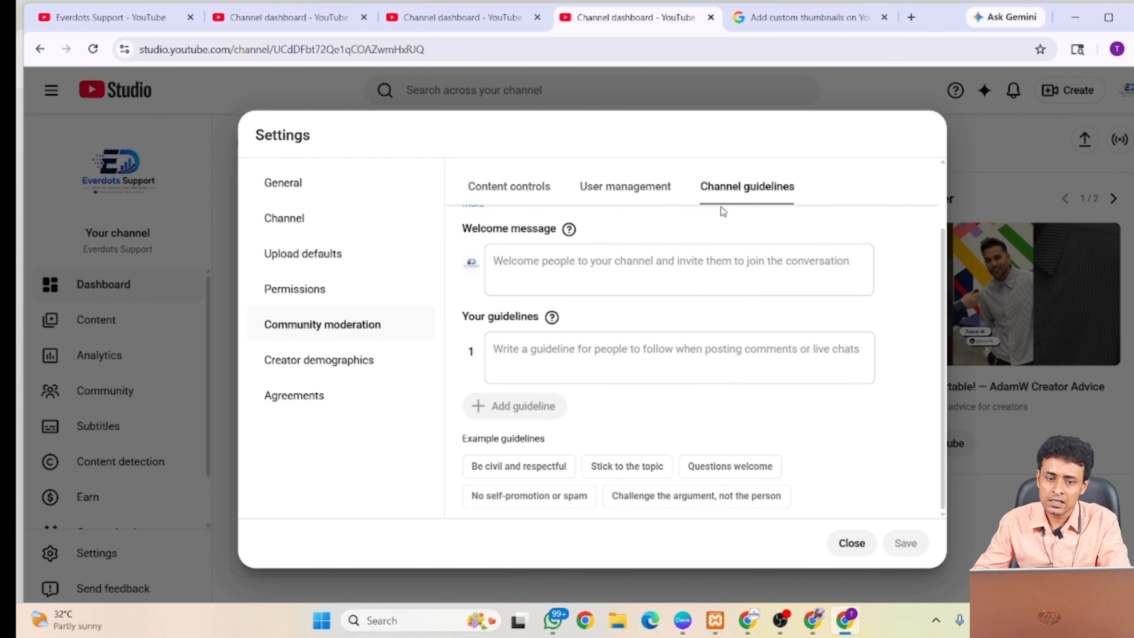